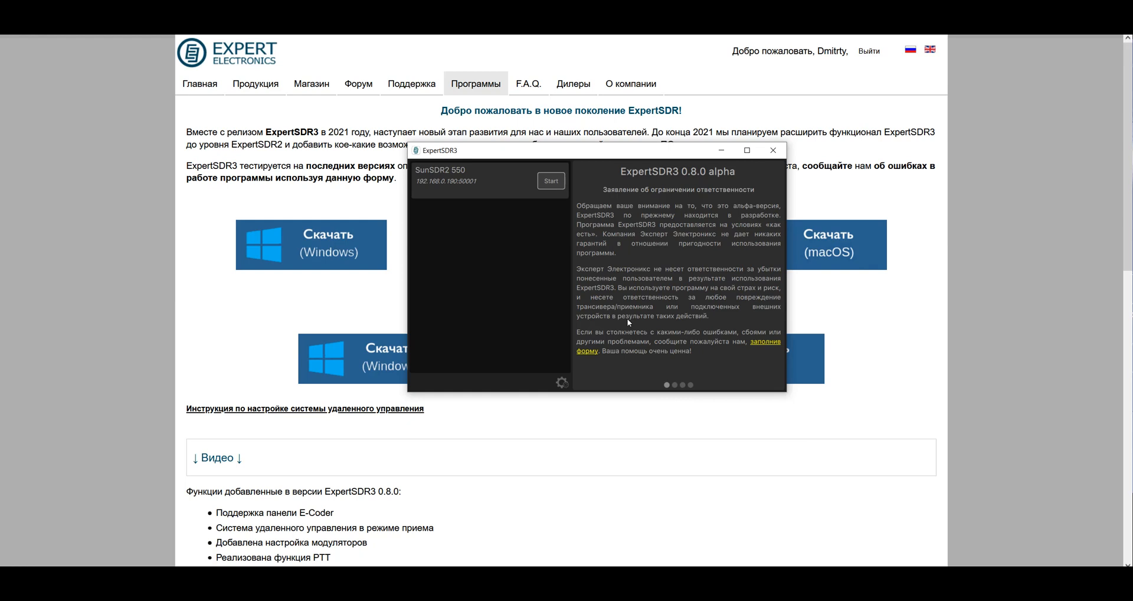
Step: Start the SunSDR2 550 from the launcher and power on its receiver
click(675, 385)
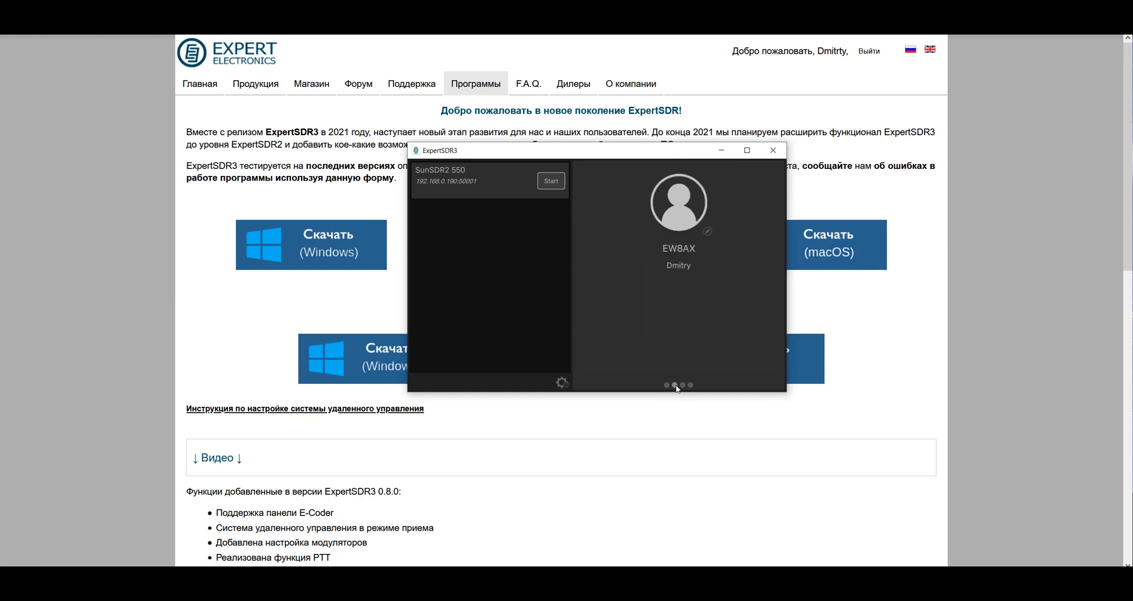
click(683, 385)
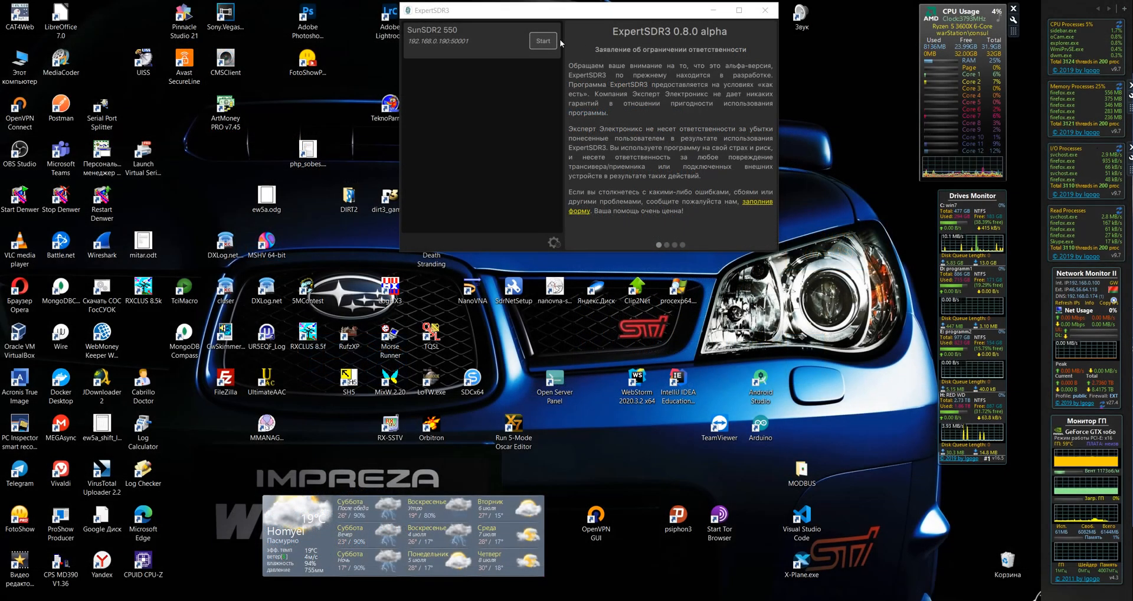
click(546, 41)
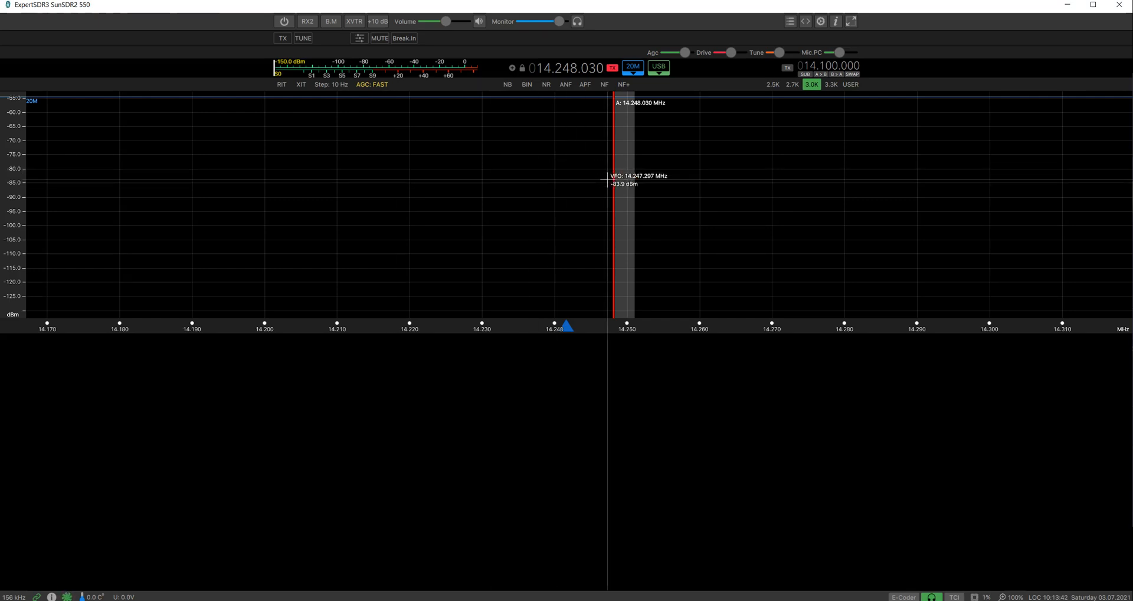
click(280, 24)
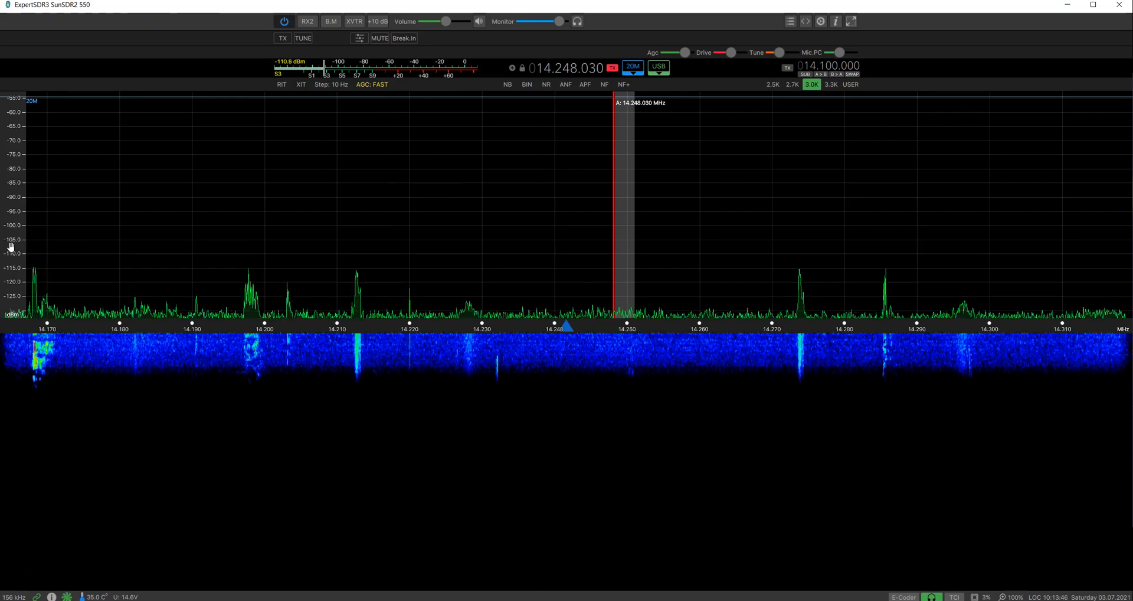
Step: Lower the receive volume slightly and retune receiver A to 14.267.010 MHz
drag(10, 247, 10, 237)
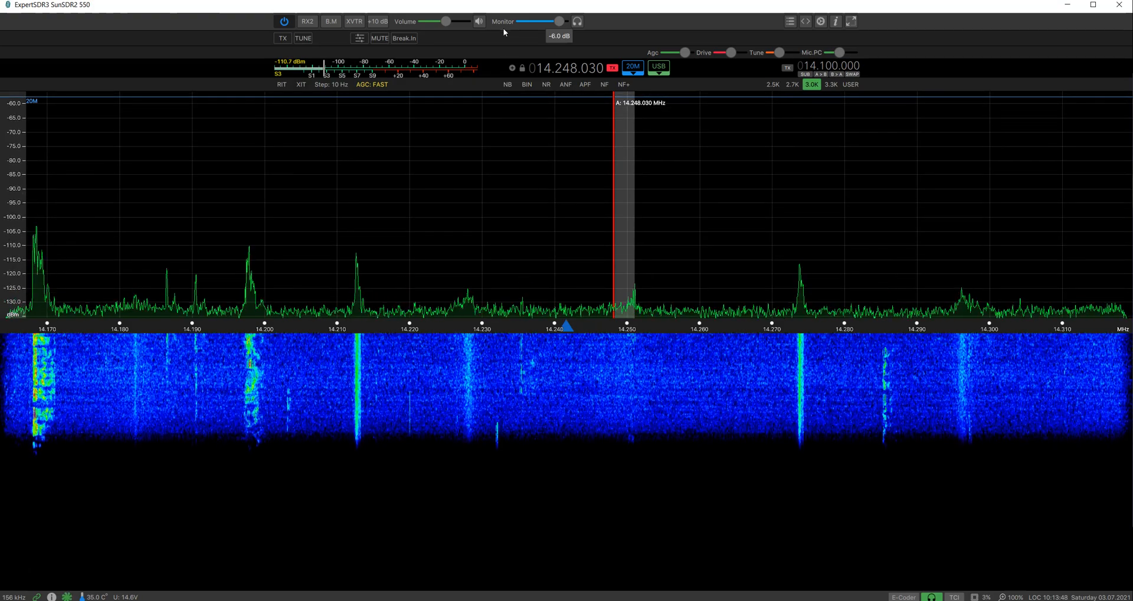
drag(444, 22, 438, 24)
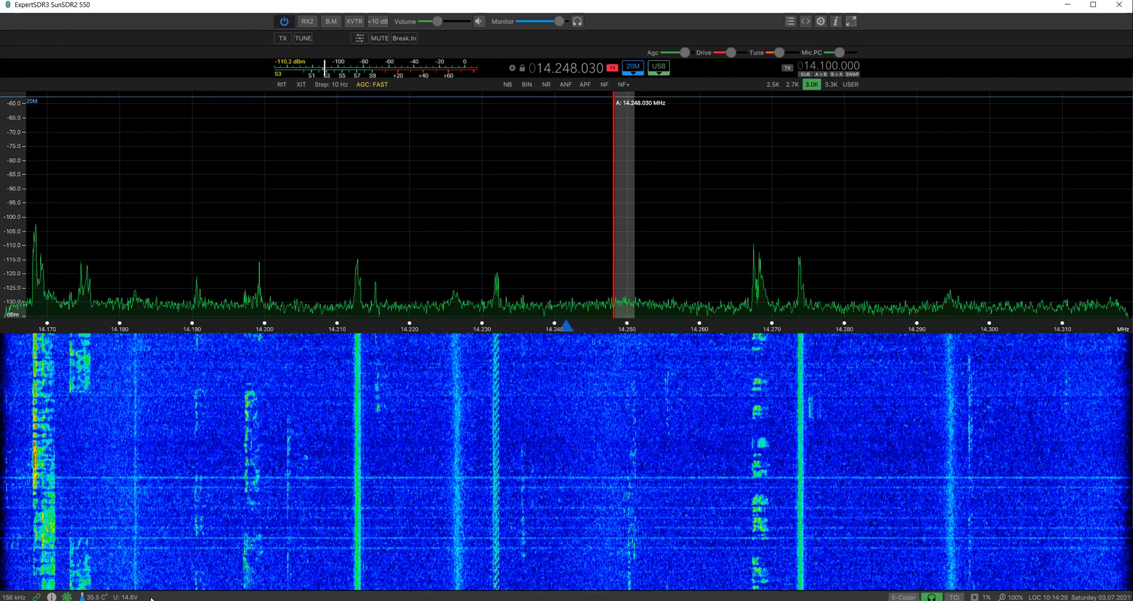
drag(623, 225, 759, 245)
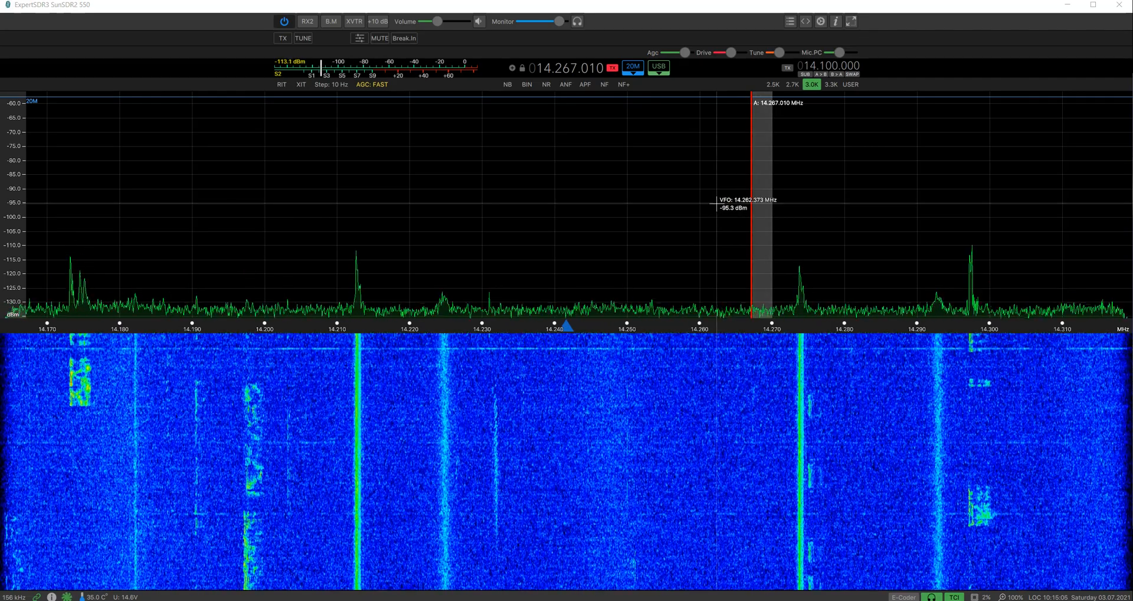
Step: Examine the microphone processing settings, including the filters, compressor, equalizer and microphone profile
click(821, 22)
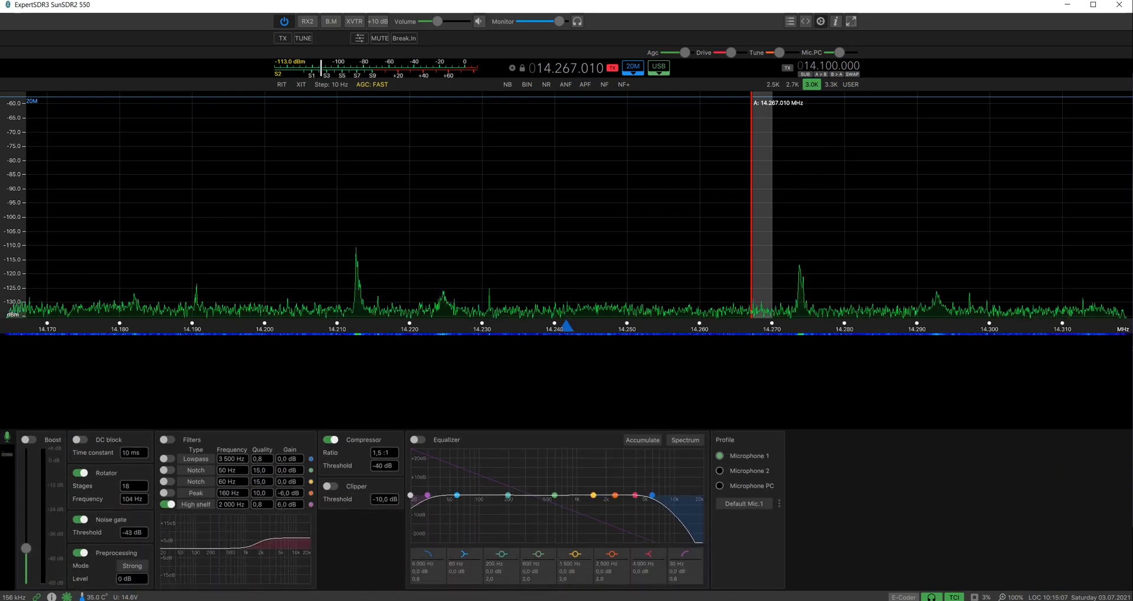
click(7, 455)
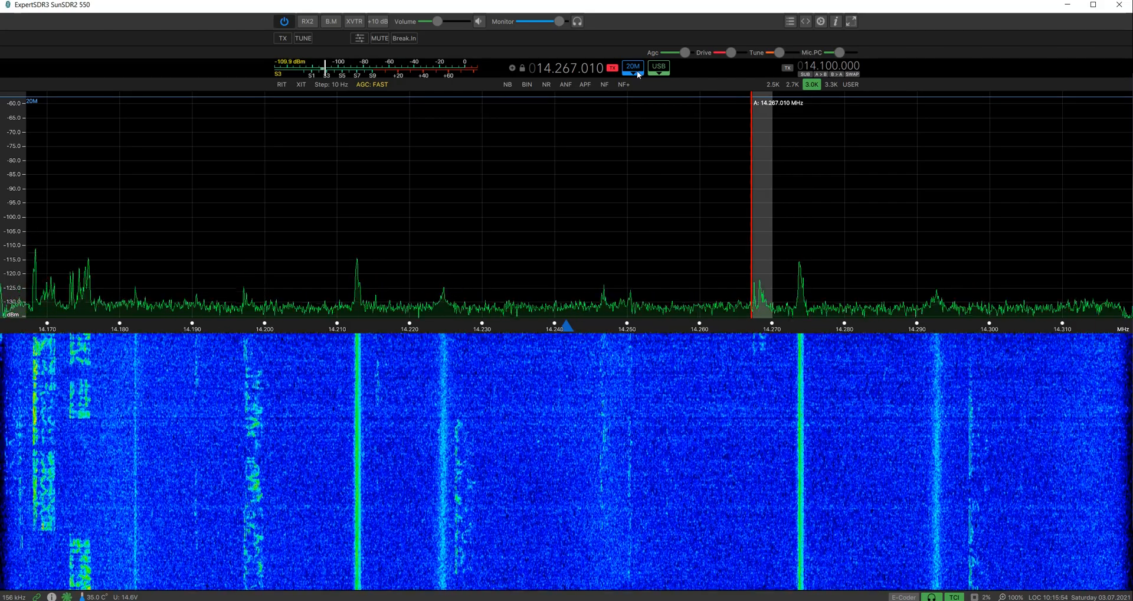
Step: Switch the receiver through the 40M and 15M amateur bands to the 11M broadcast band
click(638, 72)
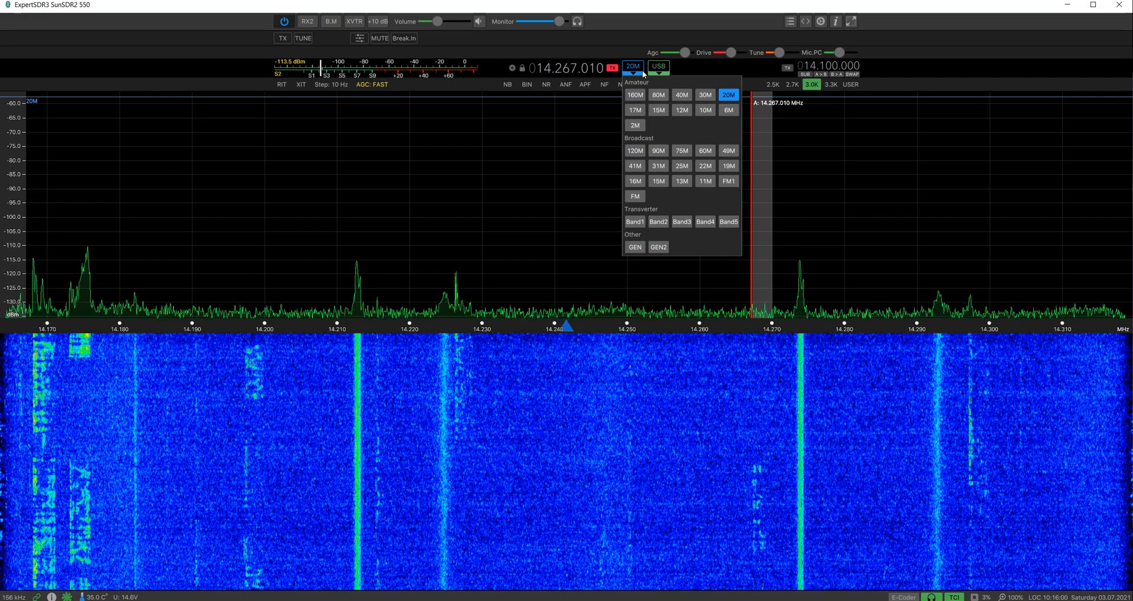
click(682, 99)
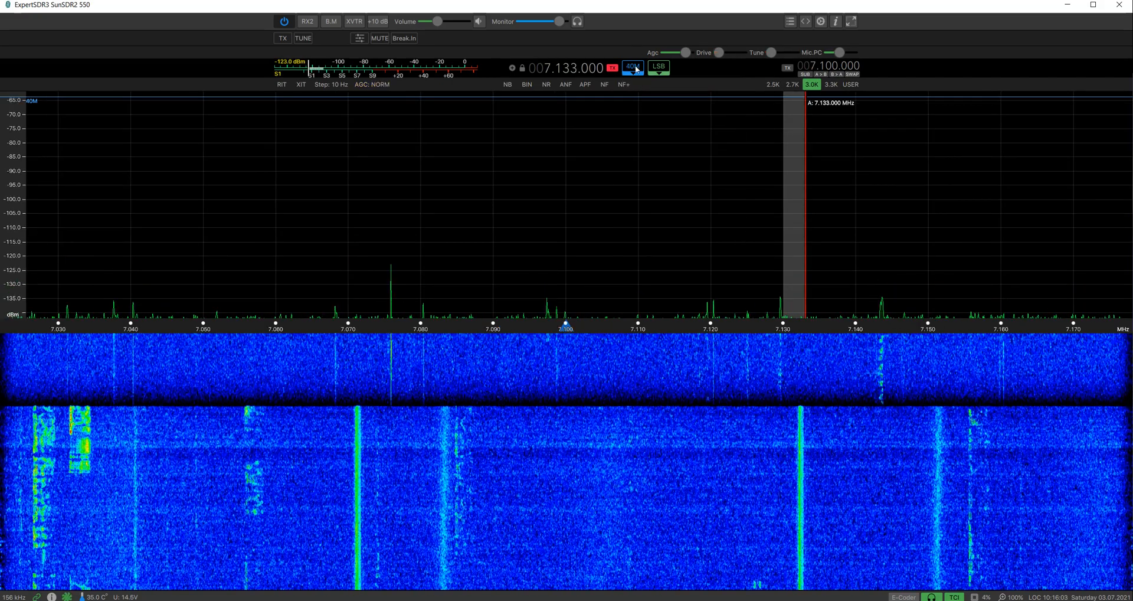
click(636, 70)
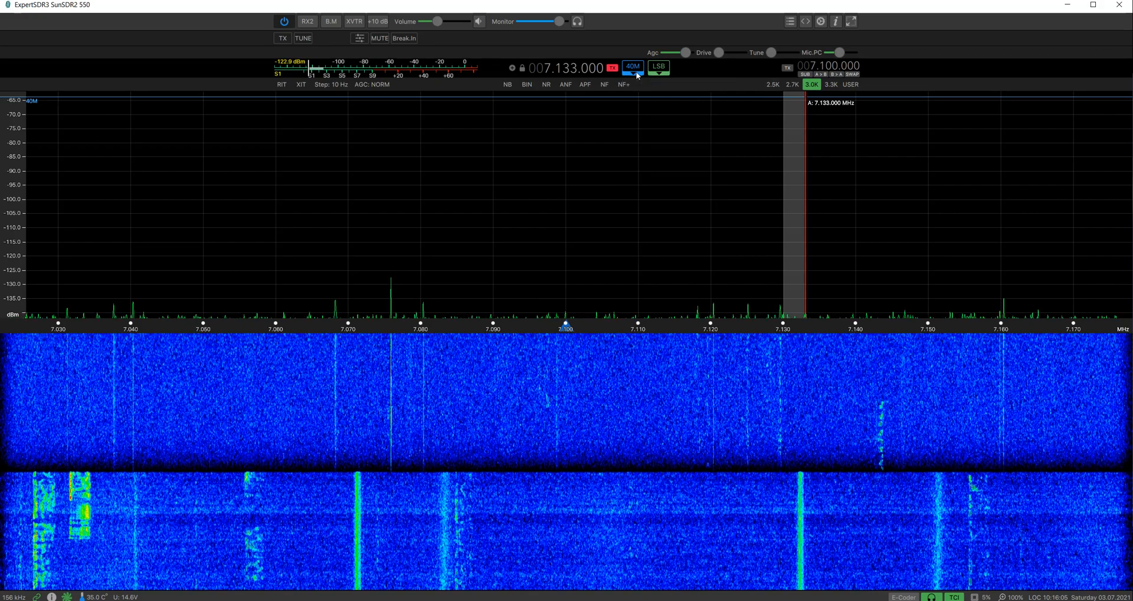
click(636, 70)
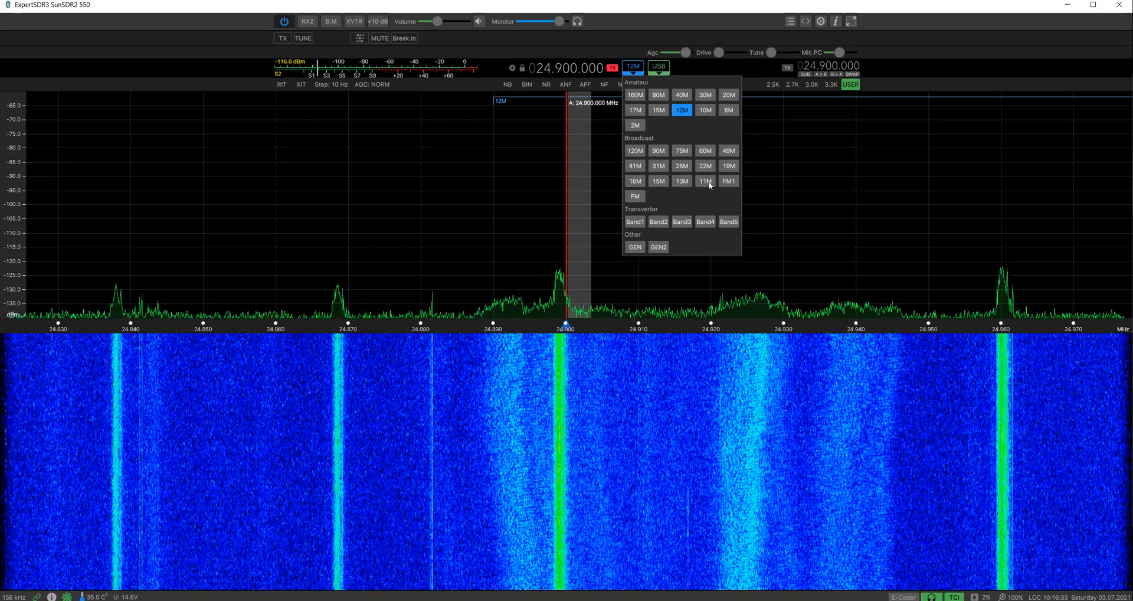
click(662, 109)
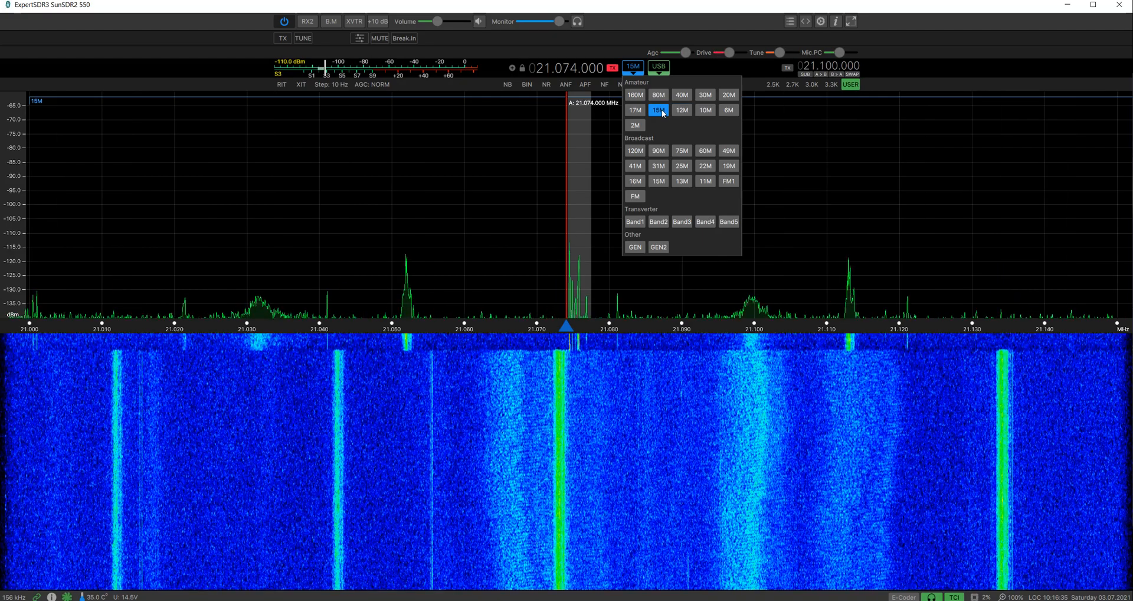
click(706, 184)
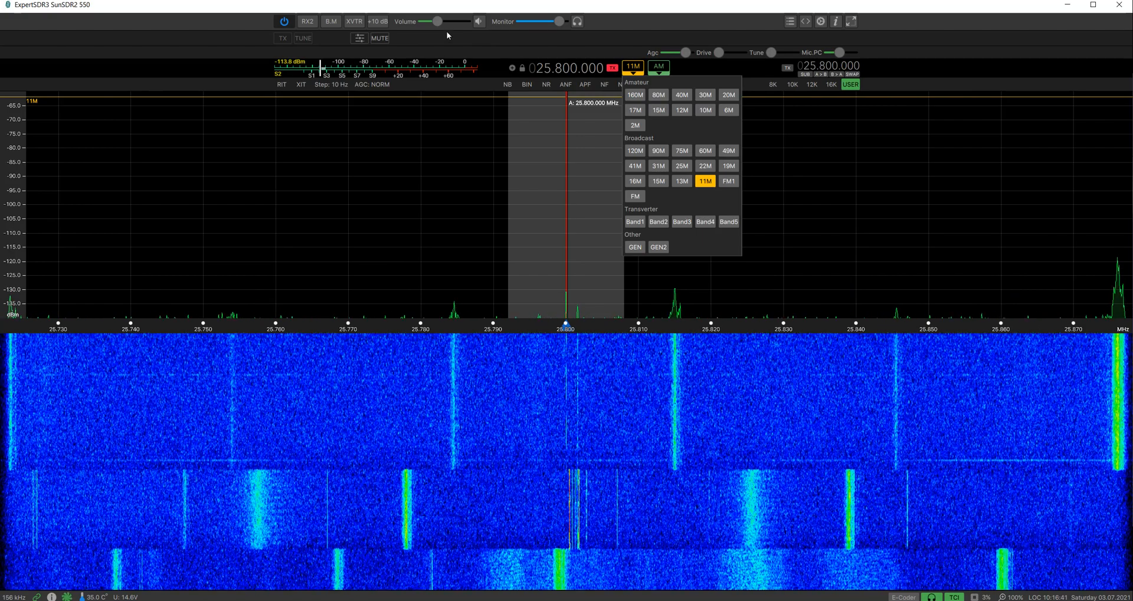
Step: Lower the receive volume a little and tune the receiver to 27.500.000 MHz
drag(437, 22, 433, 22)
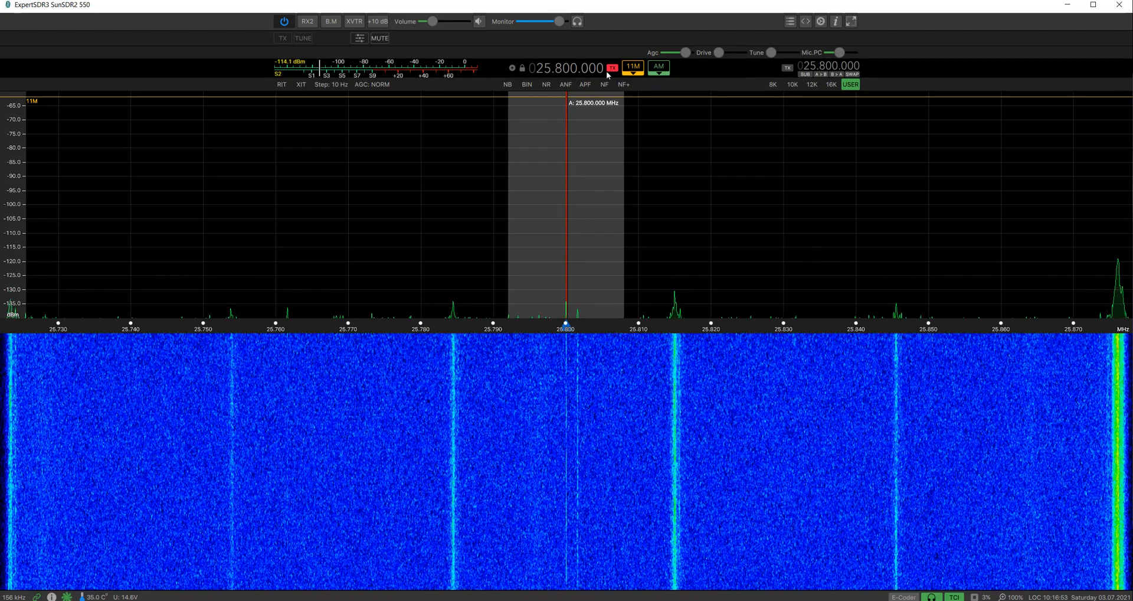
scroll(545, 69, up, 2)
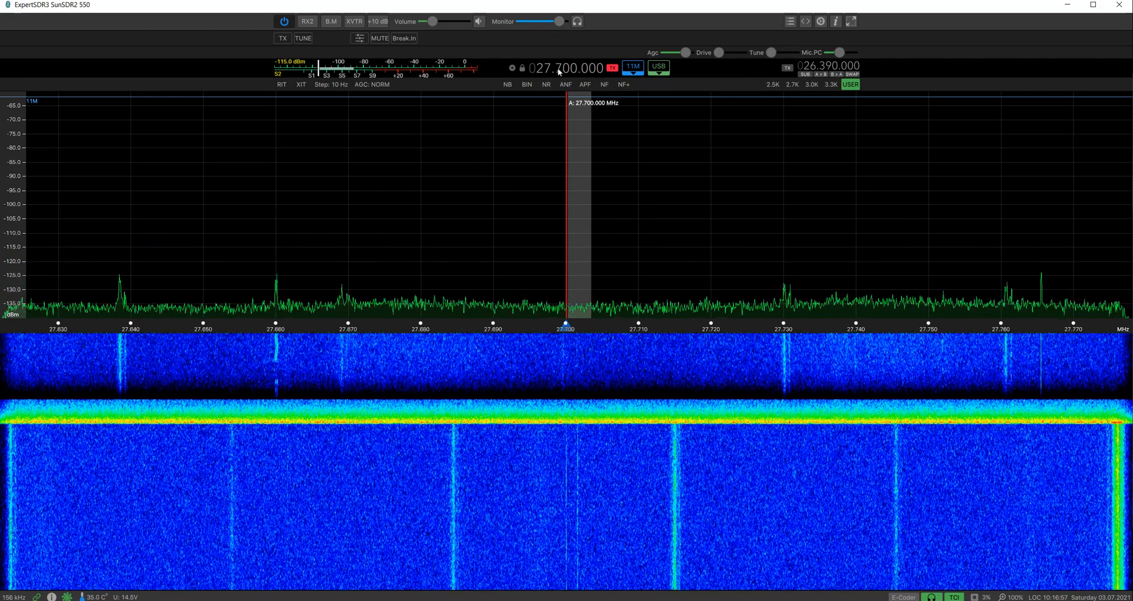
scroll(557, 68, down, 3)
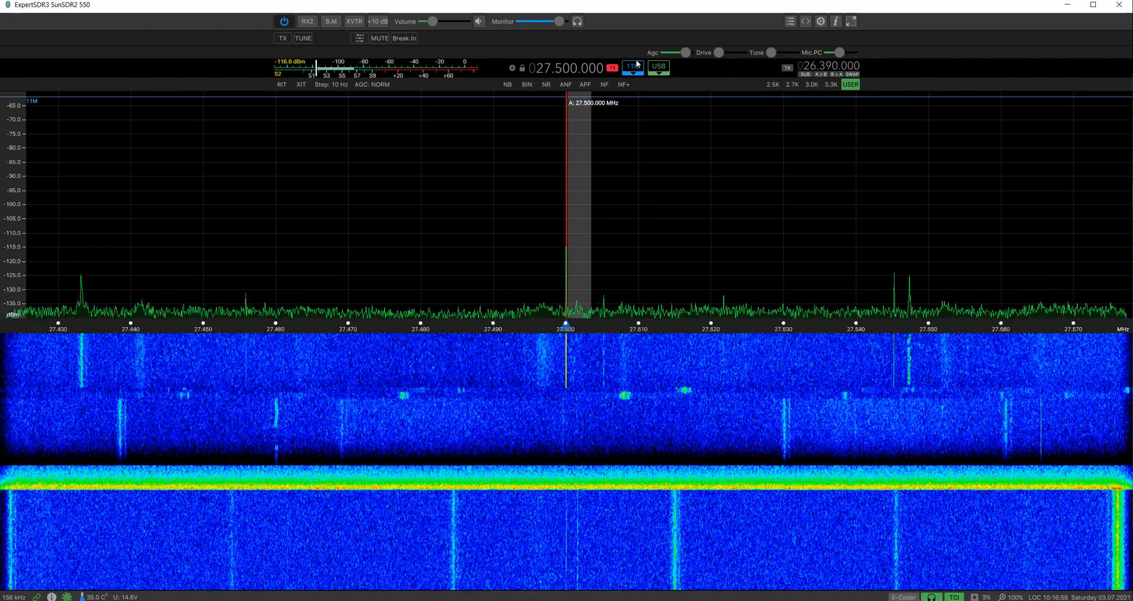
Step: Switch to the 2M amateur band and lower the squelch threshold to just above the noise level, leaving squelch enabled
click(636, 73)
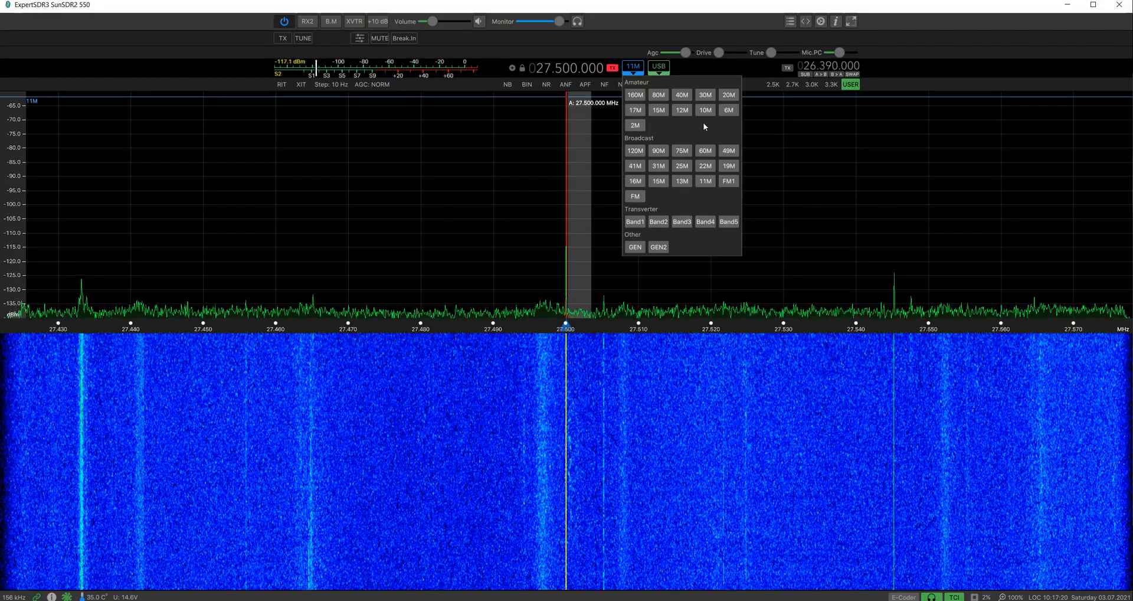
click(635, 126)
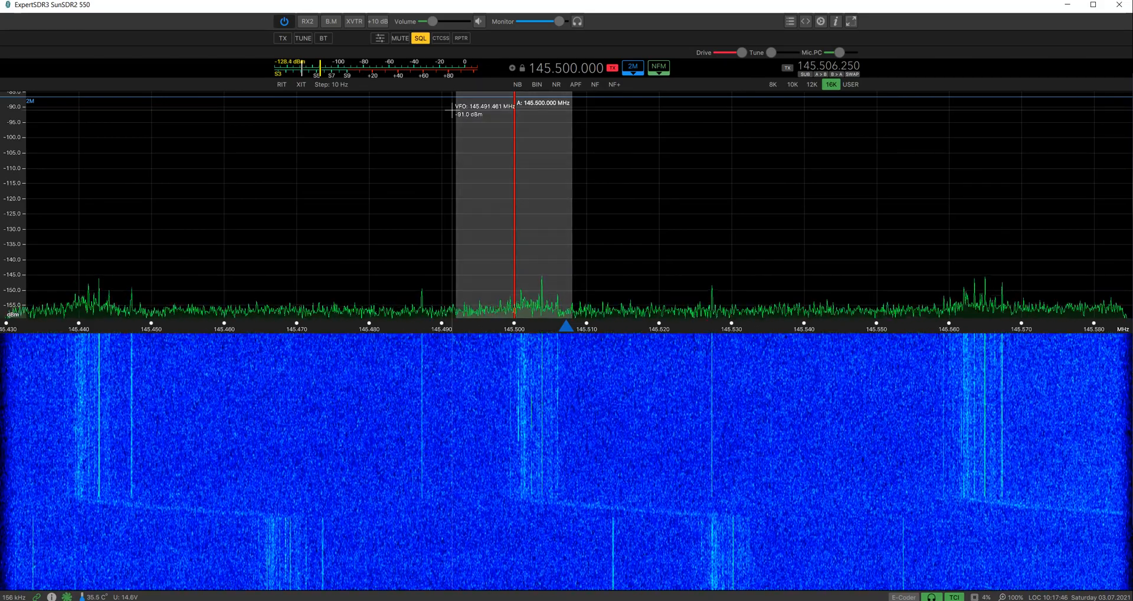
click(420, 38)
click(420, 38)
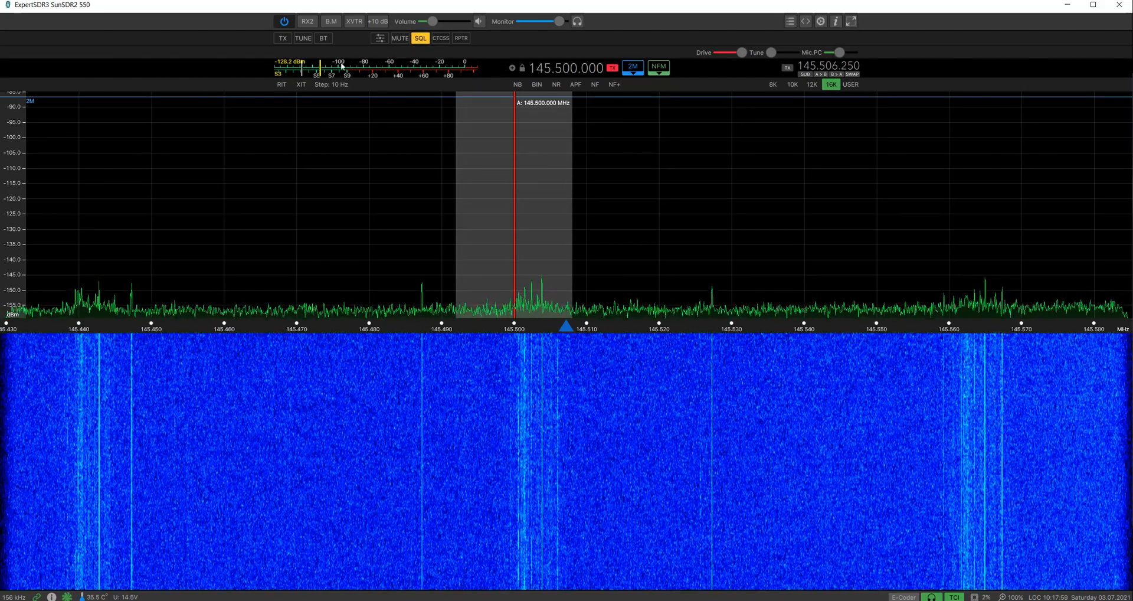
click(309, 74)
drag(297, 74, 307, 76)
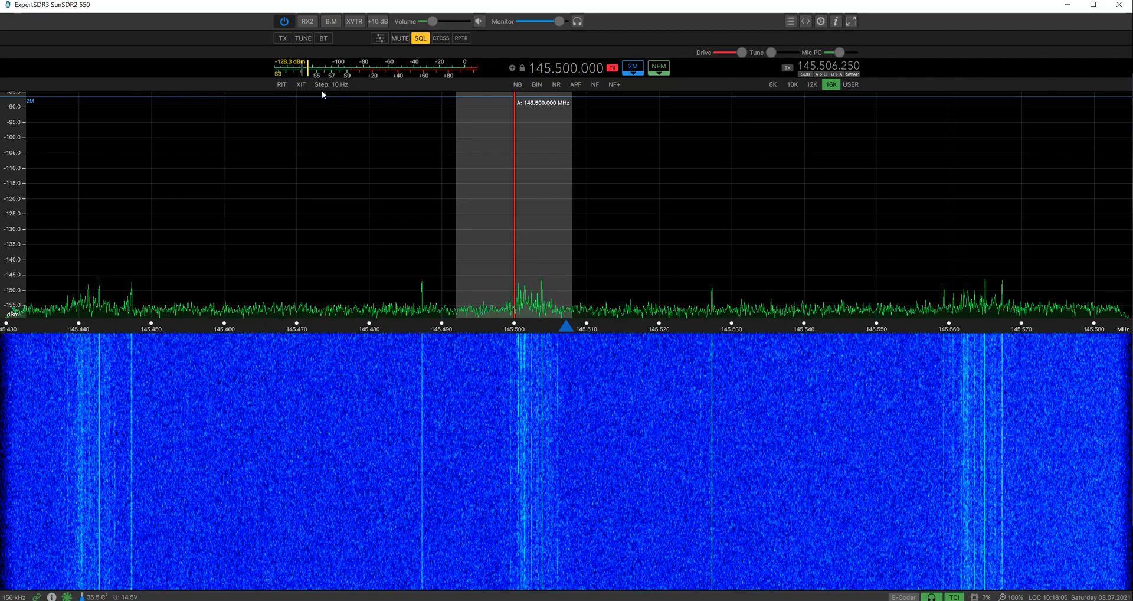
click(425, 39)
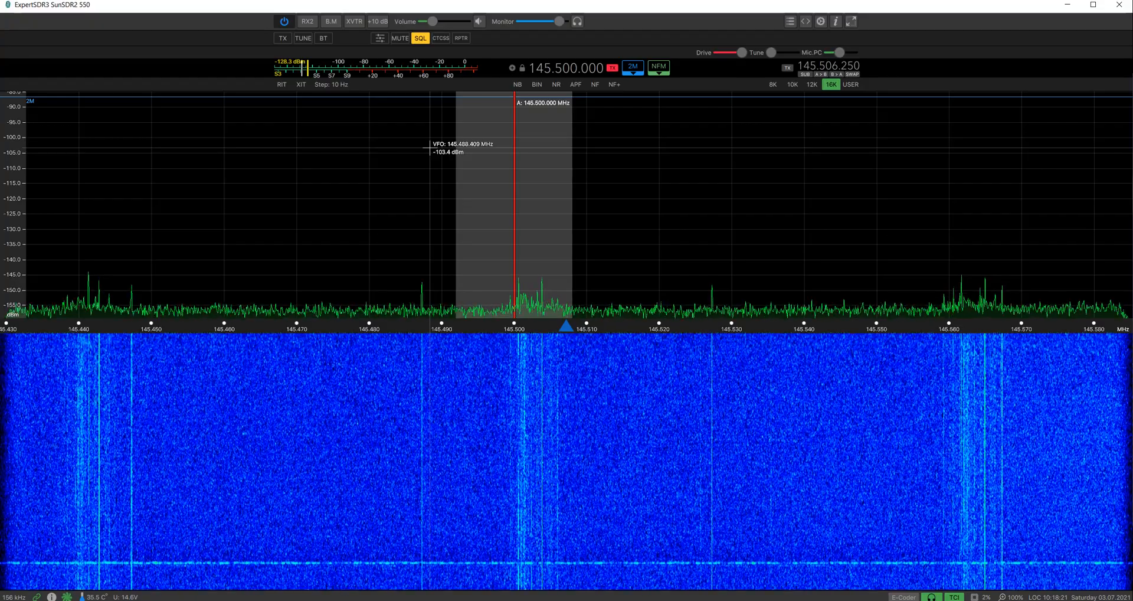
Step: Enable repeater mode with CTCSS and tune the receive frequency to 145.650.000 MHz
click(461, 37)
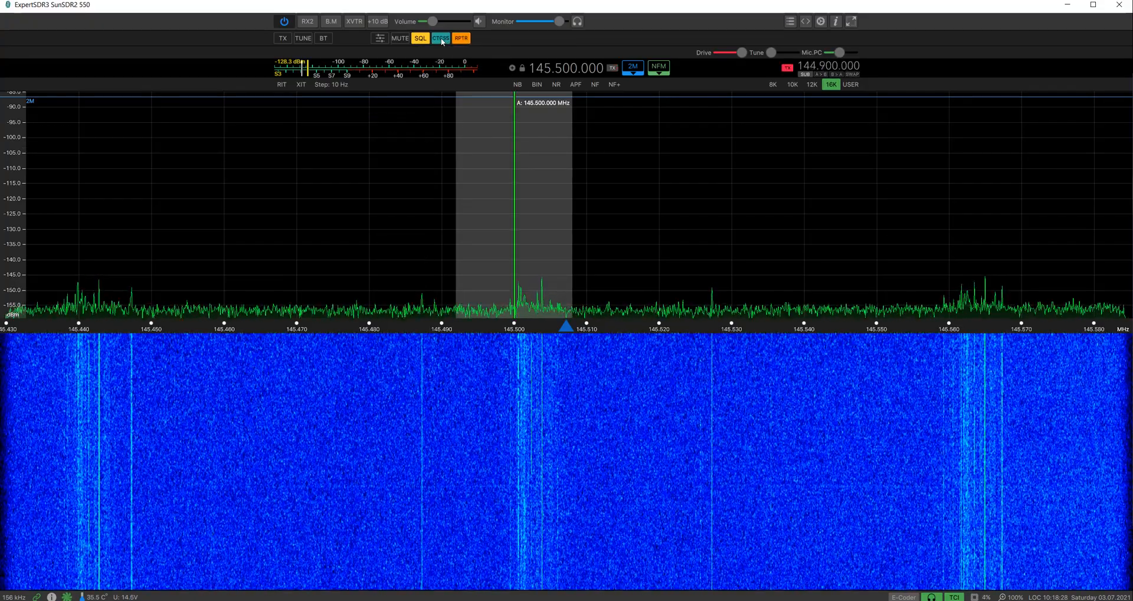
scroll(564, 69, up, 15)
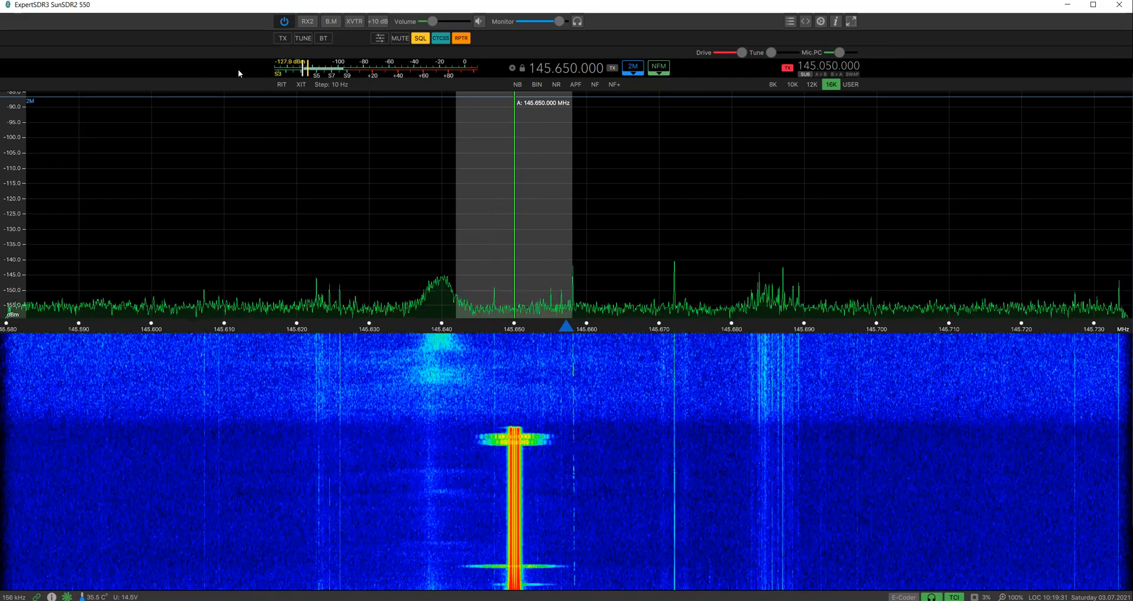
Step: Transmit on the repeater's input frequency and return to receive
key(space)
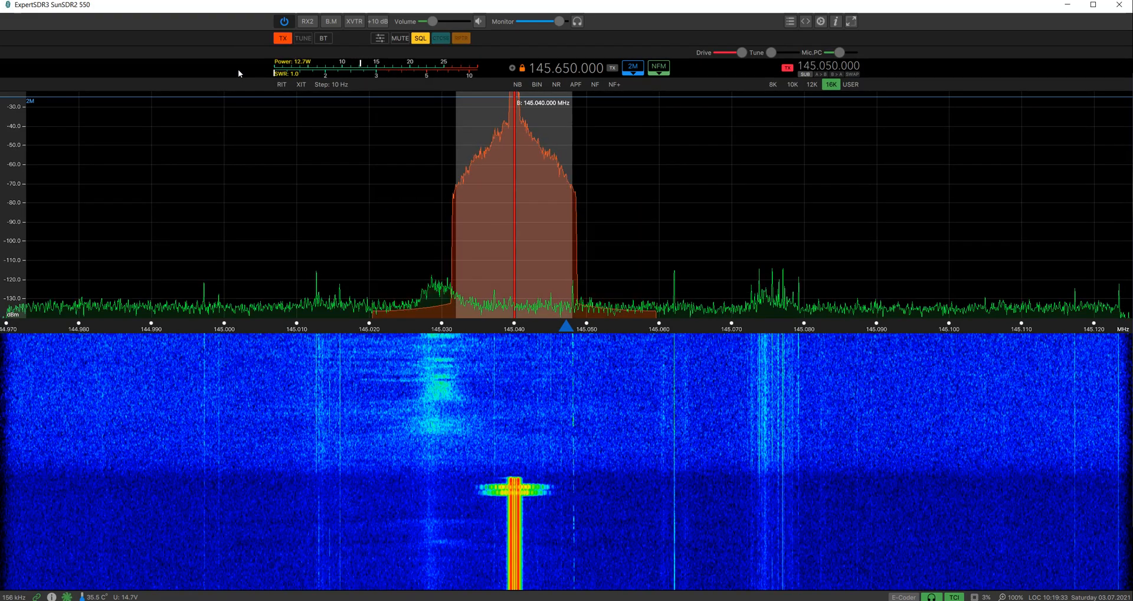
key(space)
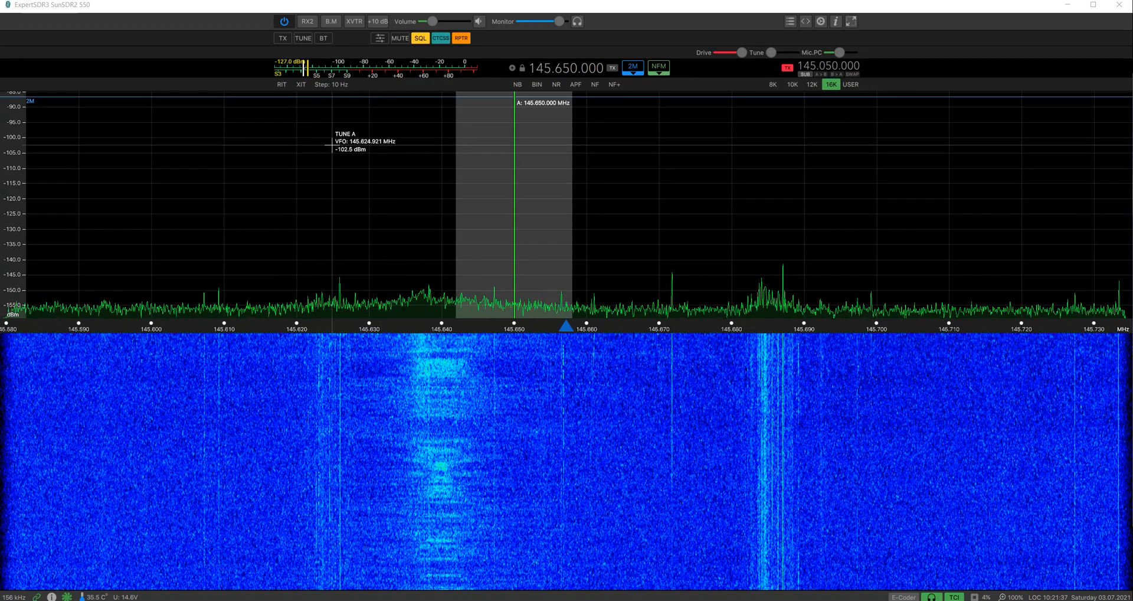
Step: Enable the PA option for the 20M, 15M and 10M bands in the Band Manager
click(331, 21)
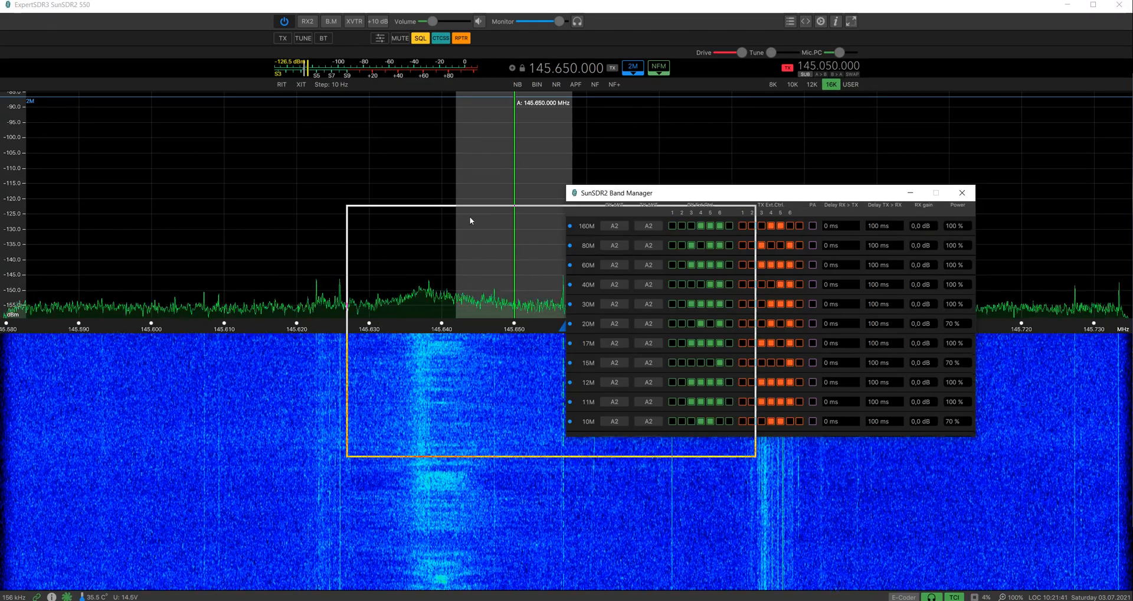
drag(470, 216, 515, 177)
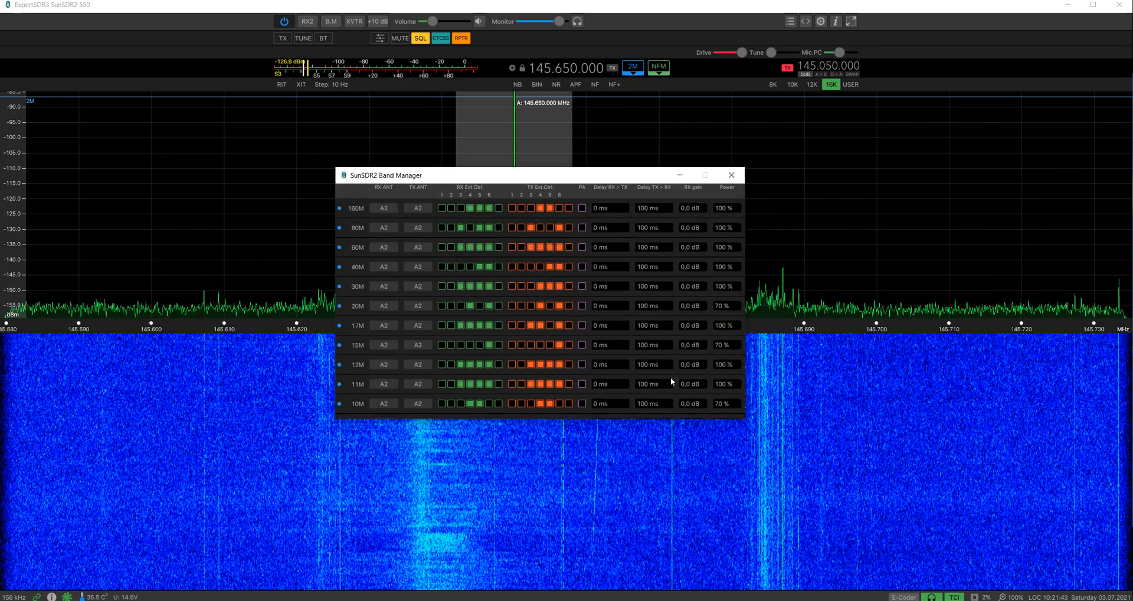
drag(744, 419, 785, 551)
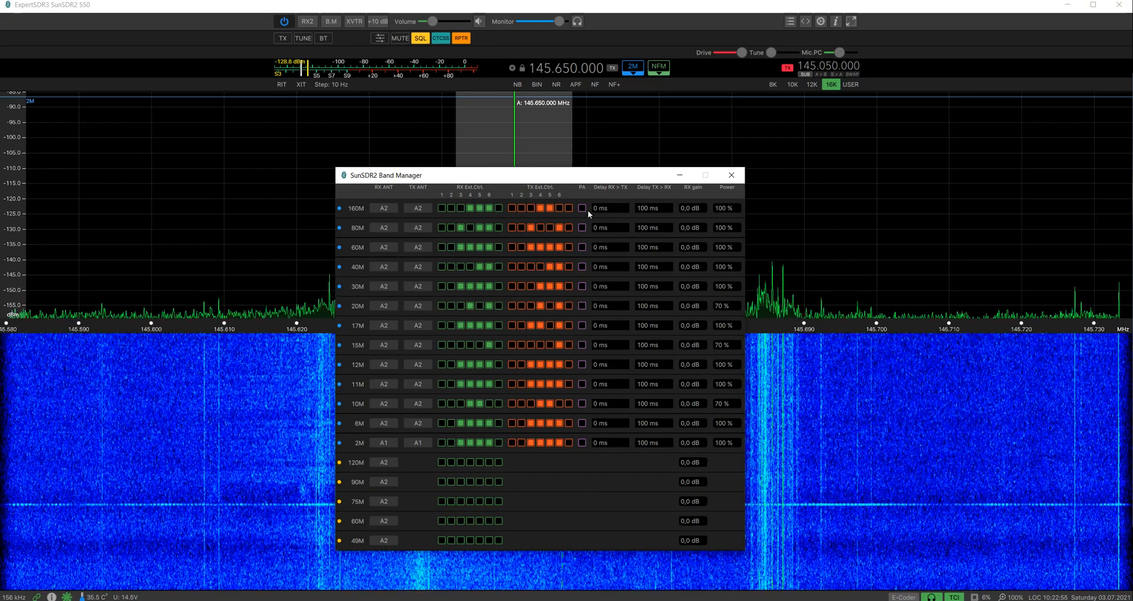
click(586, 208)
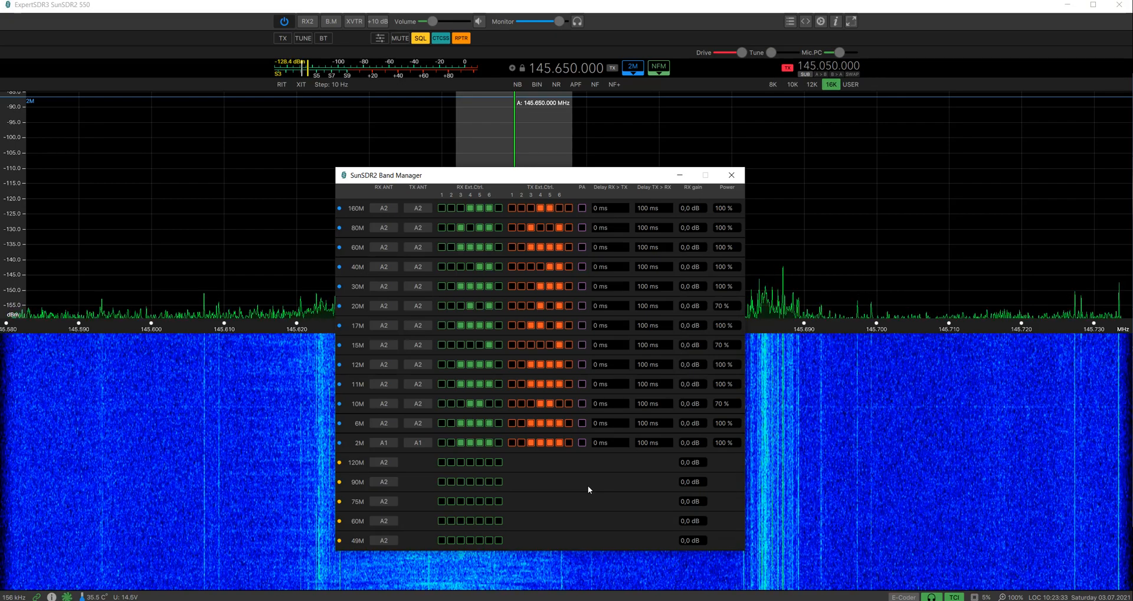
click(582, 306)
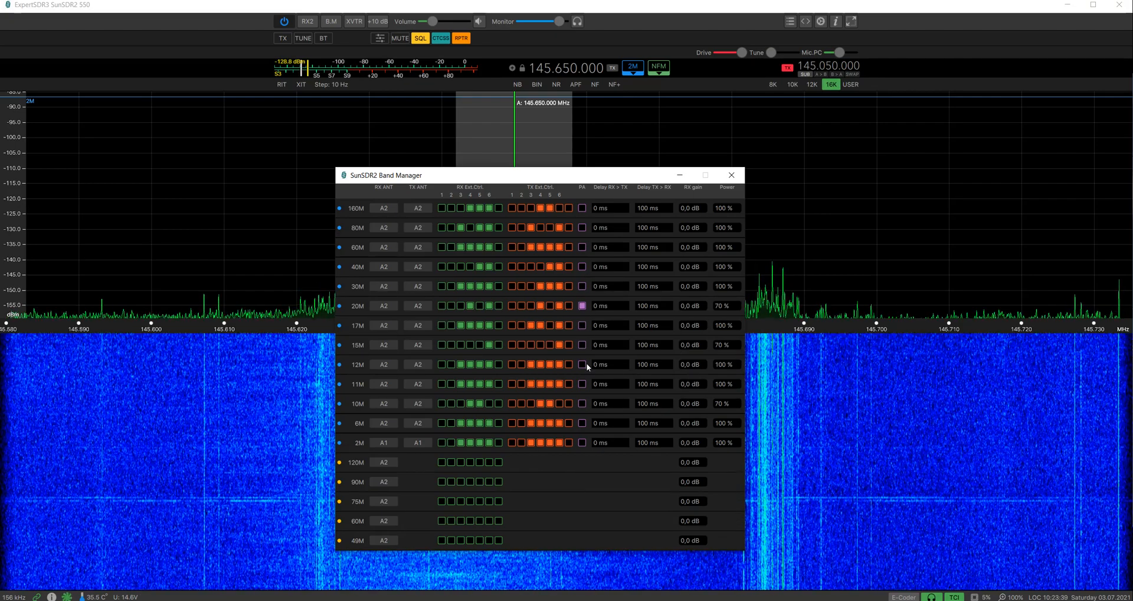
click(583, 345)
click(582, 403)
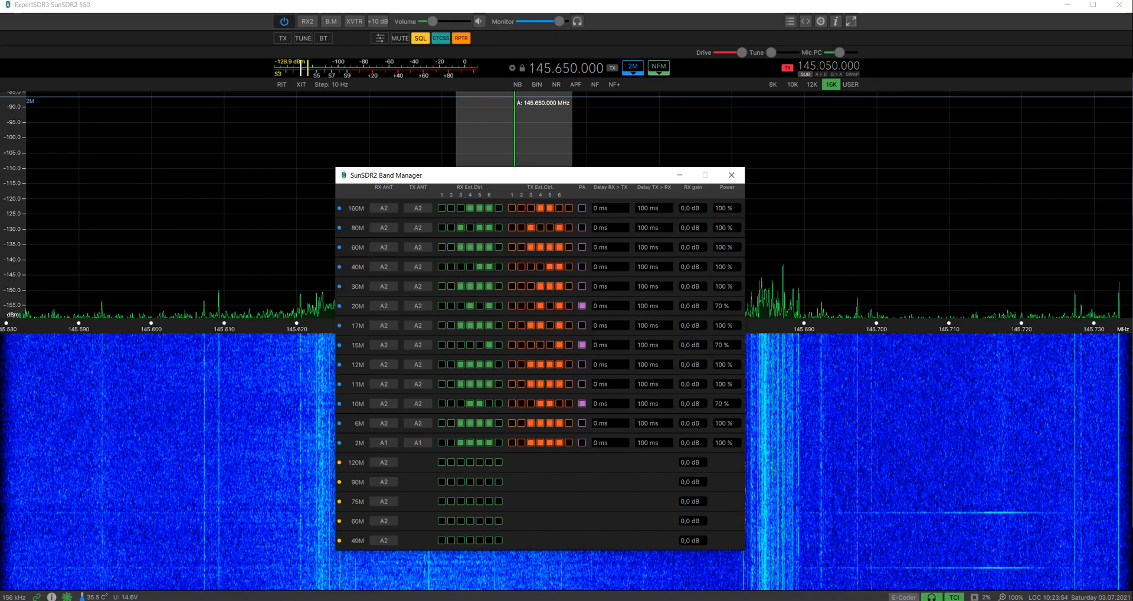
Step: Close the Band Manager and switch the receiver to the 20M amateur band
key(Escape)
click(632, 66)
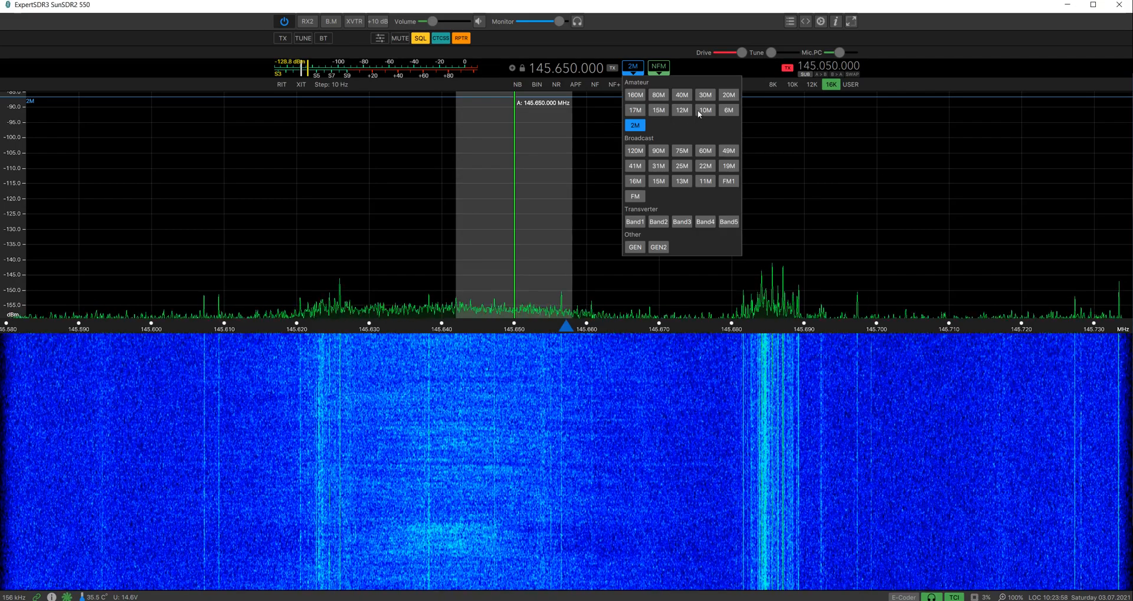
click(728, 94)
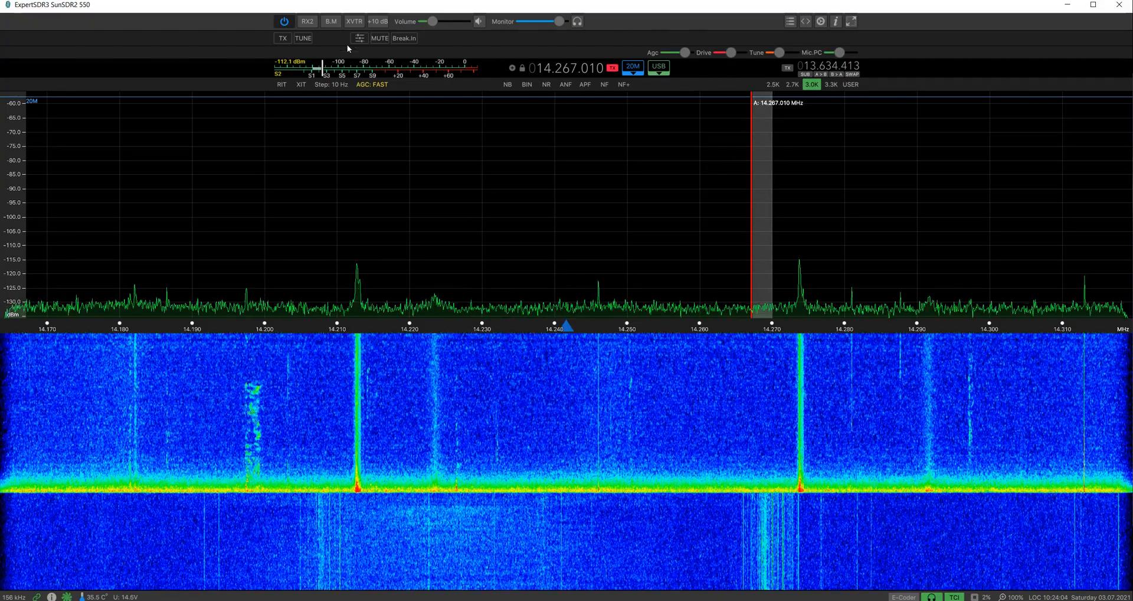
Step: Open the Band Manager and set the RX gain for the 20M band to 10 dB
click(331, 21)
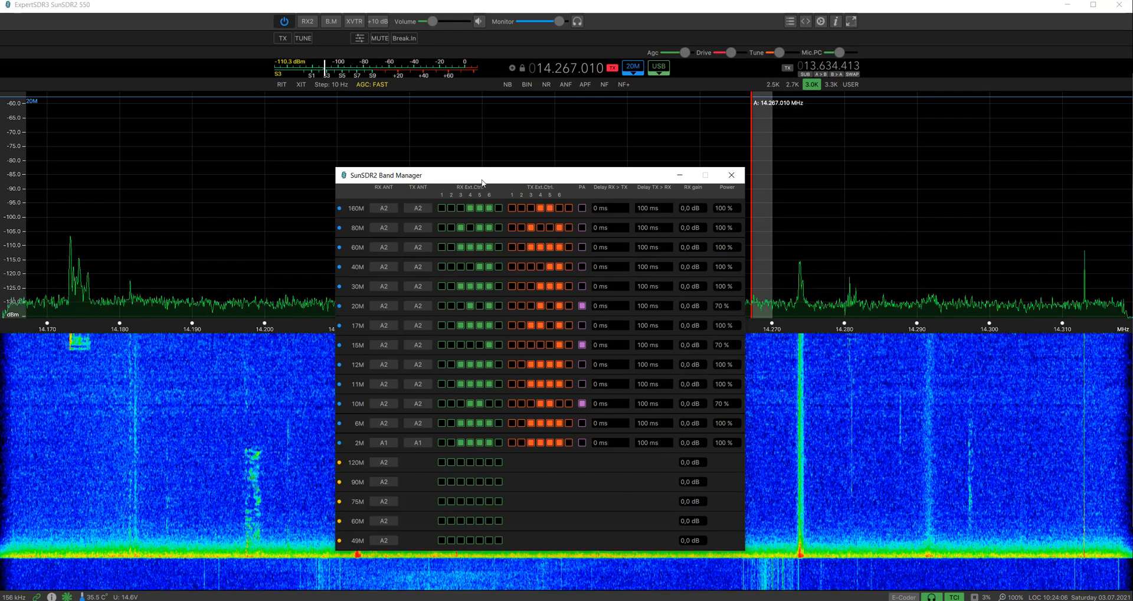
drag(472, 180, 376, 175)
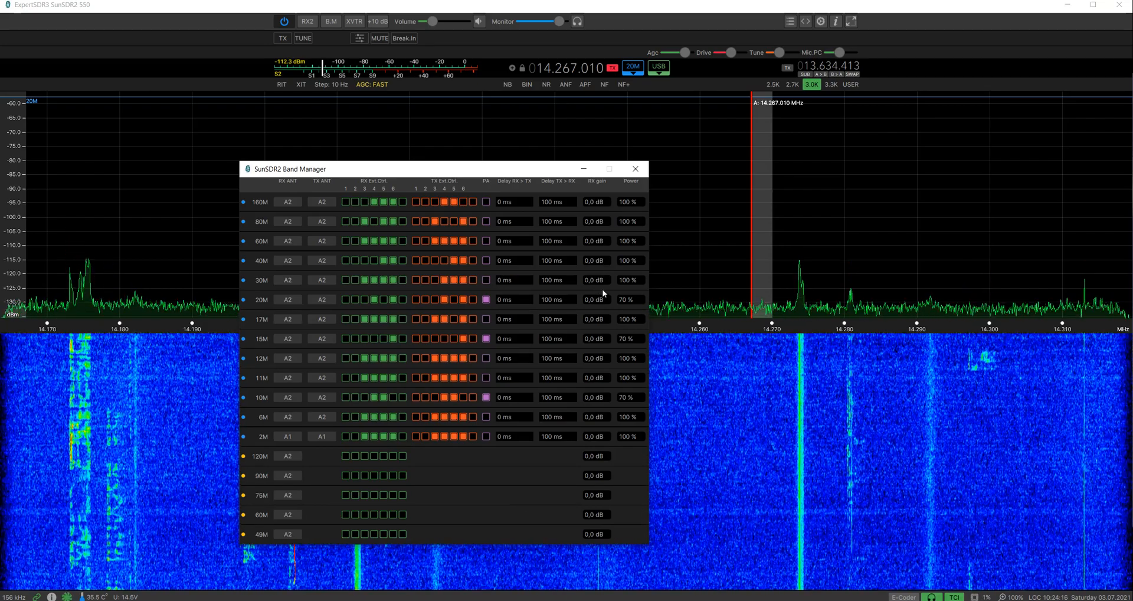
click(594, 299)
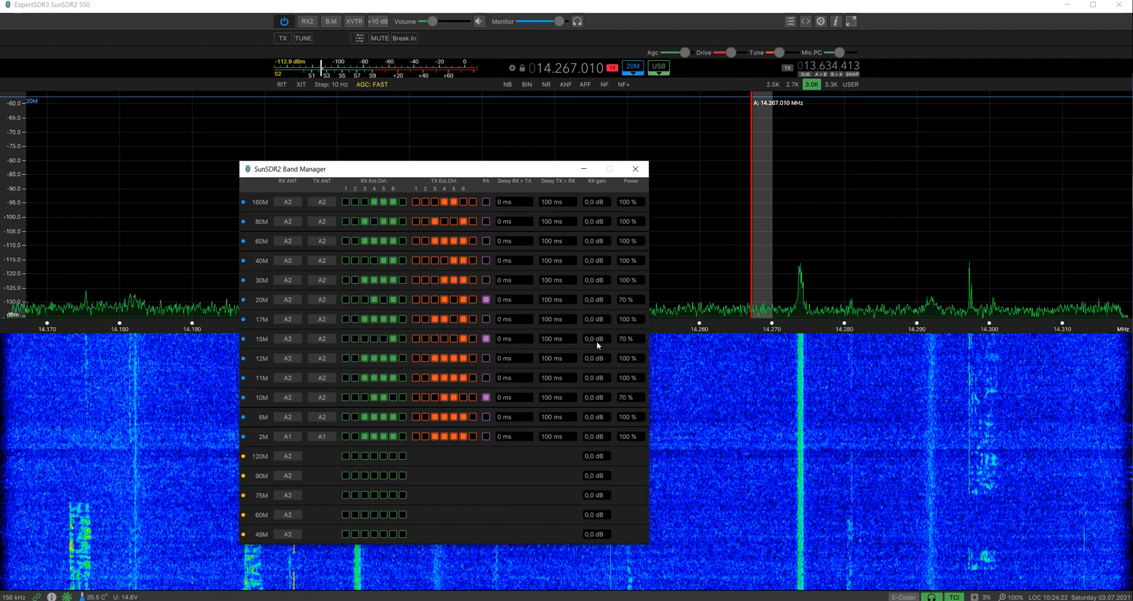
key(shift+Left)
key(shift+Left)
key(shift+Left)
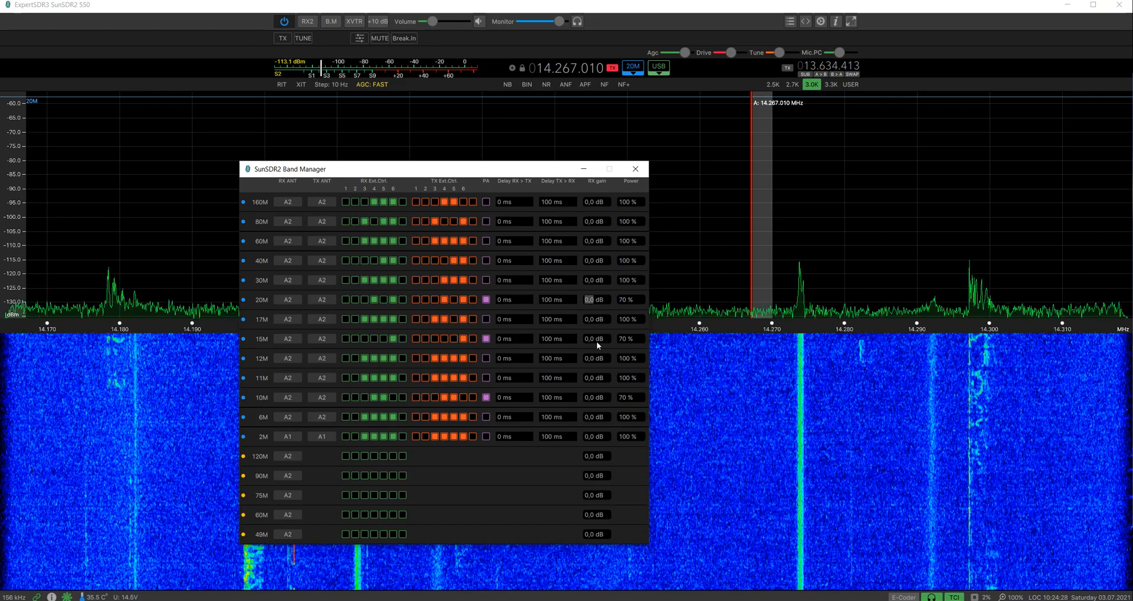
text(1)
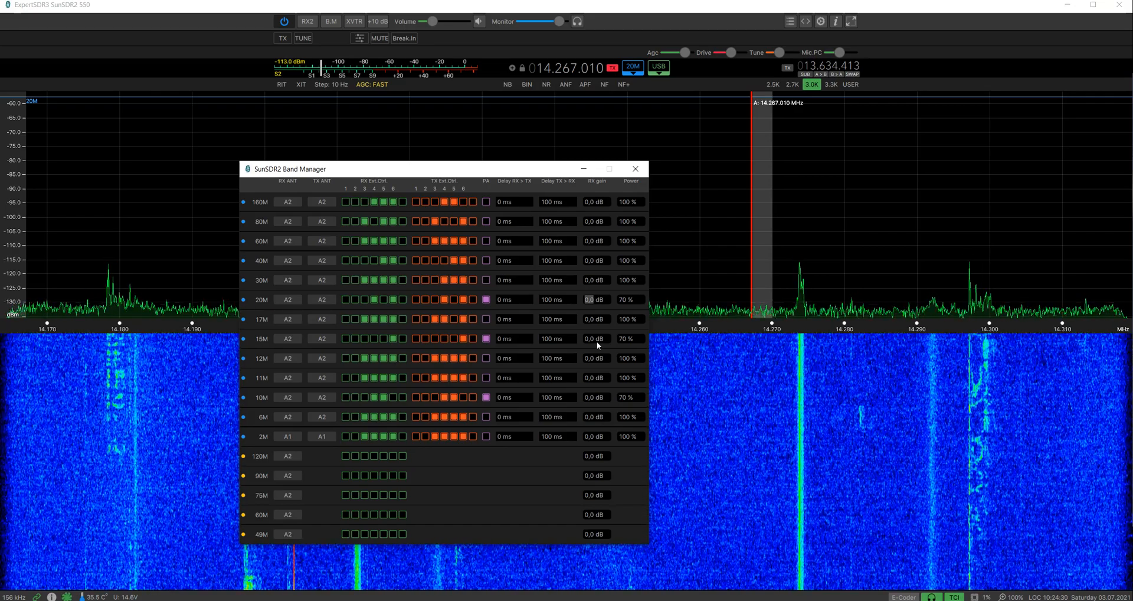
text(0)
key(Return)
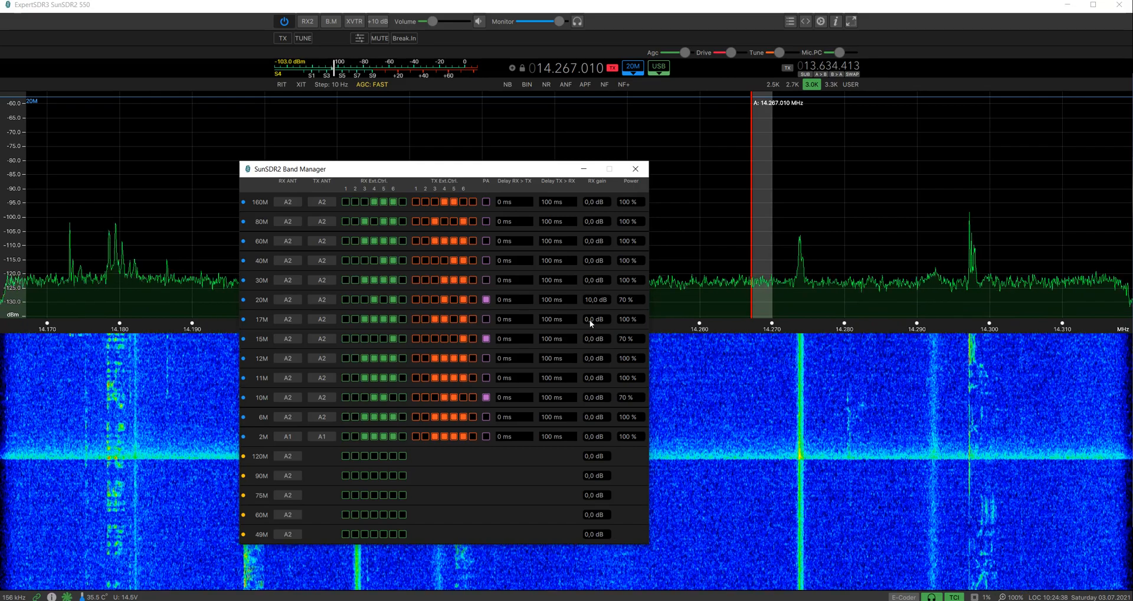
Step: Reset the 20M band's RX gain to 0 dB and shift the spectrum's level scale so its upper limit is -80 dBm
click(588, 298)
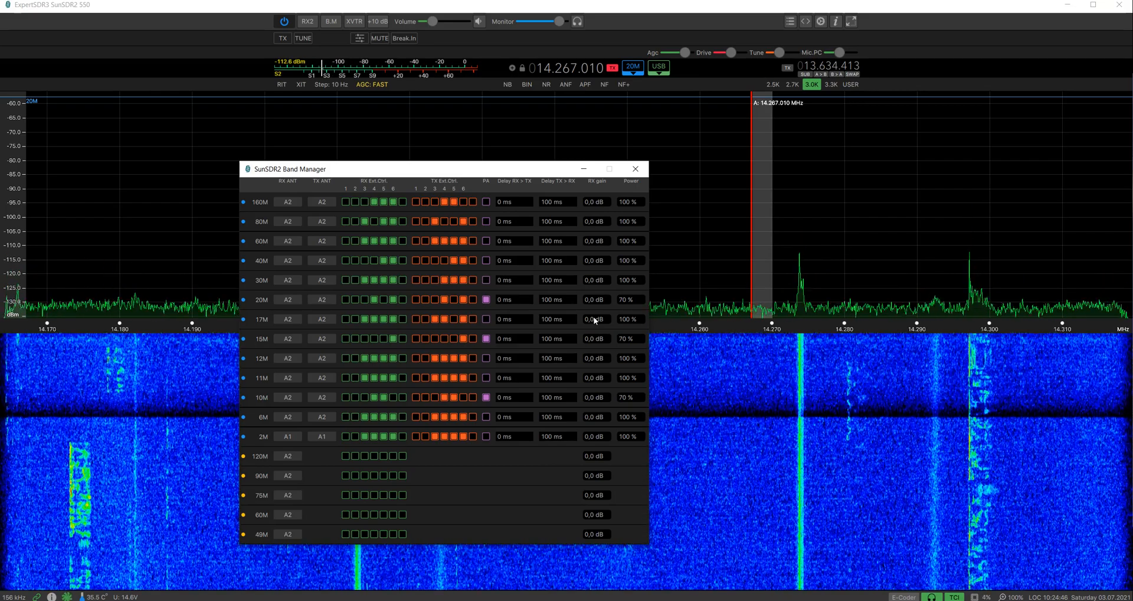
click(594, 317)
drag(12, 245, 12, 185)
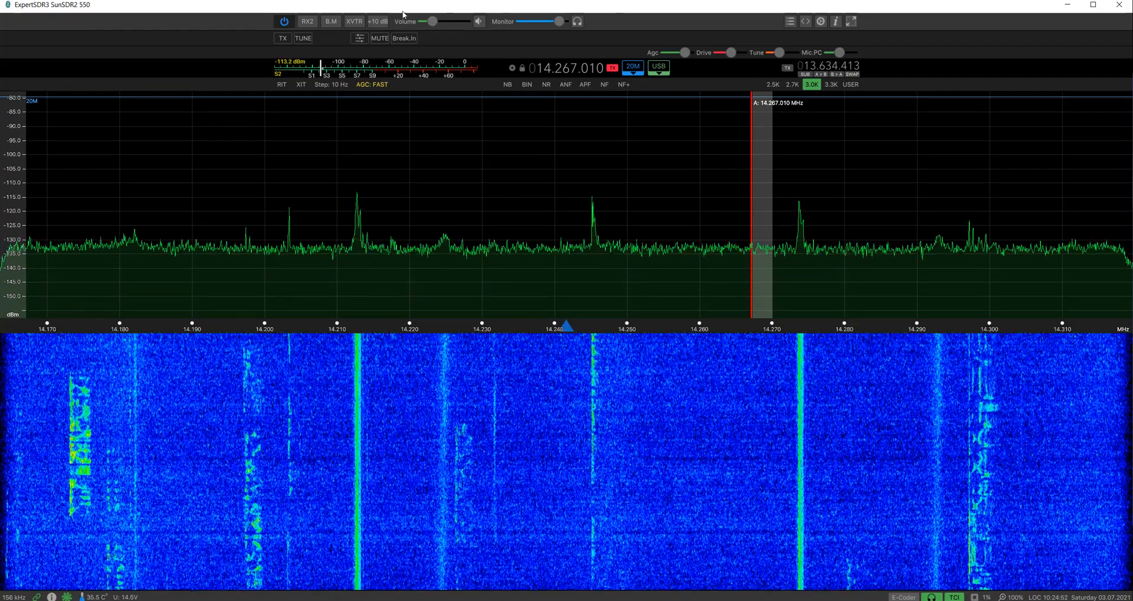
Step: Set the RX gain for the 20M band to -10 dB in the Band Manager
click(325, 24)
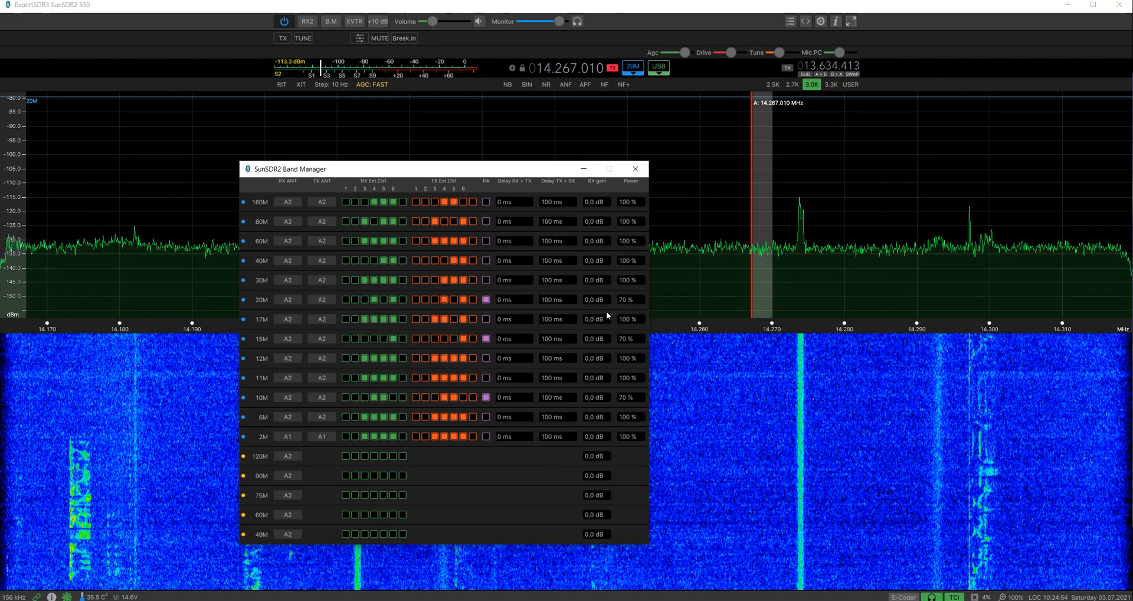
click(595, 301)
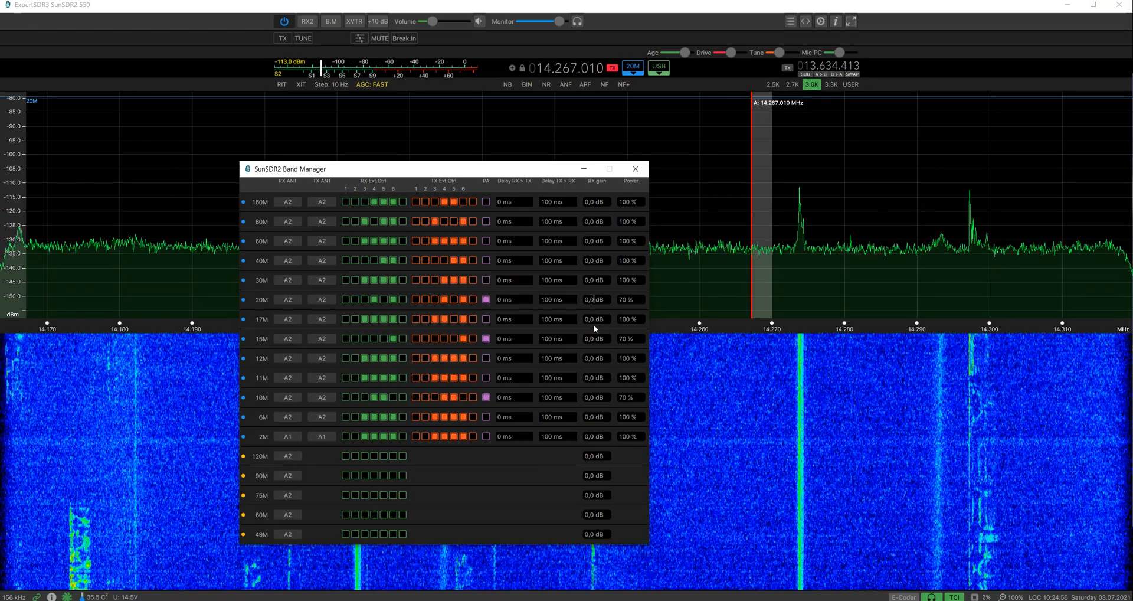
key(shift+Right)
key(shift+Right)
key(shift+Right)
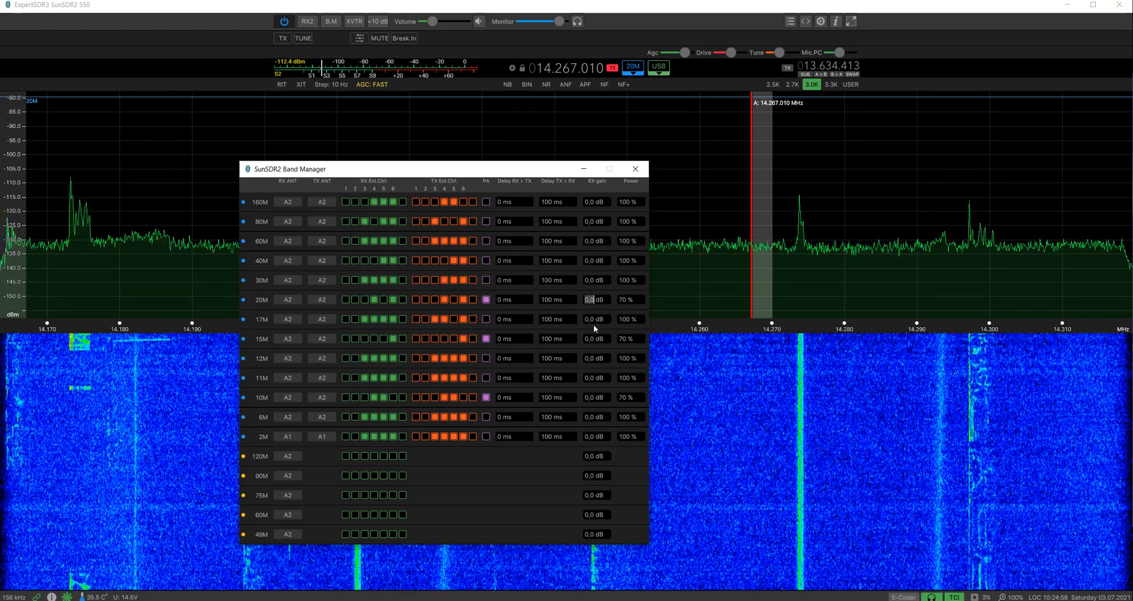
text(-10)
key(Return)
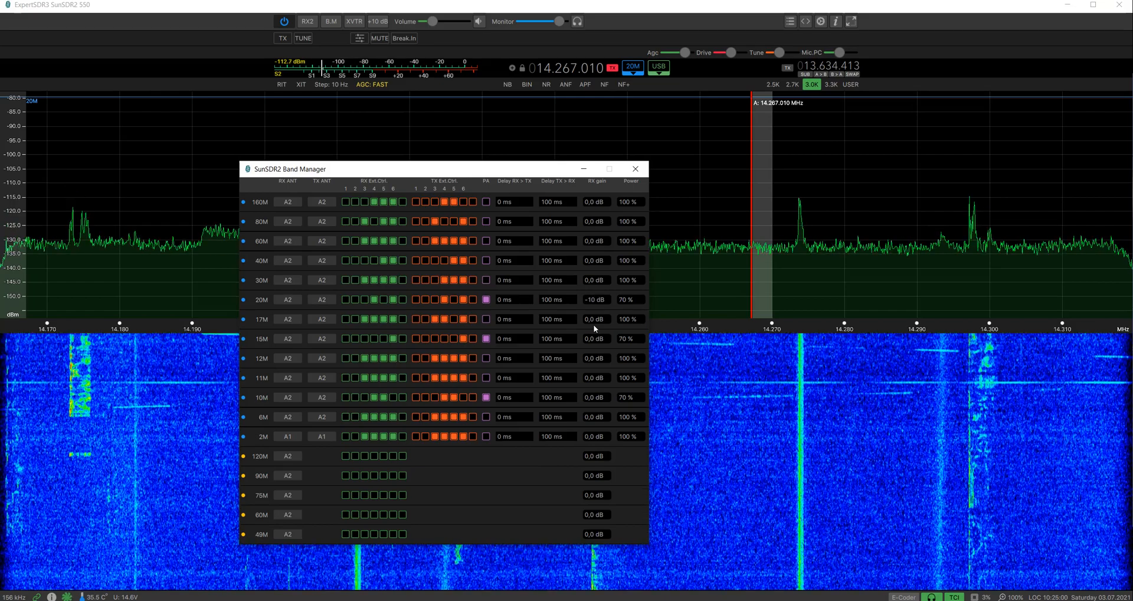
click(593, 317)
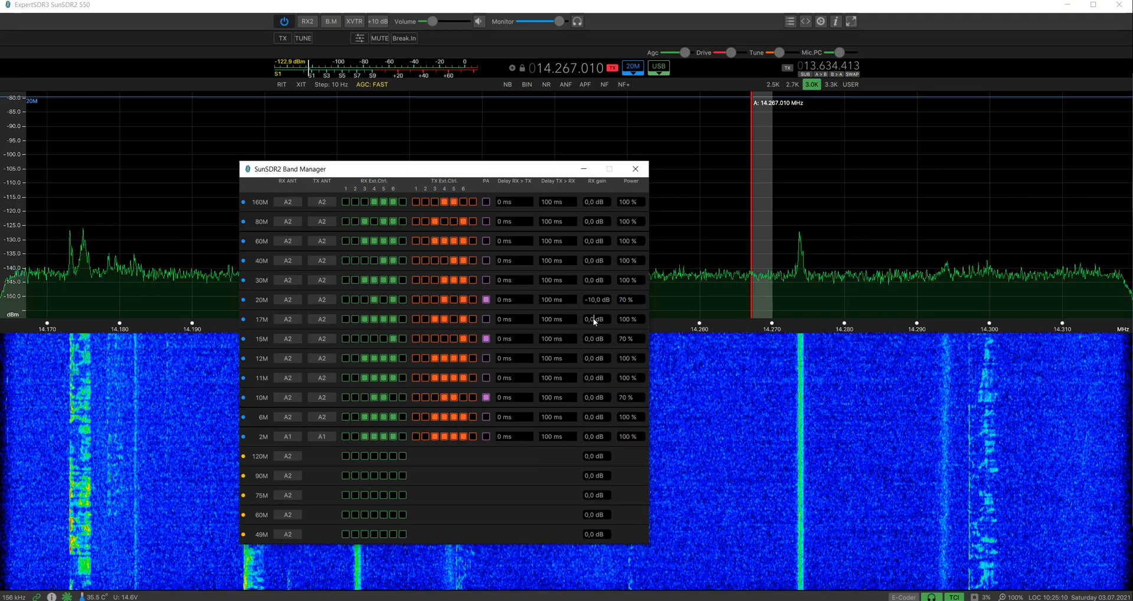
Step: Shift the panorama to the lower part of the 20M band and tune the receiver to 14.173.000 MHz
mouse_move(764, 162)
mouse_down()
mouse_move(65, 190)
mouse_move(124, 206)
mouse_move(488, 222)
mouse_move(714, 218)
mouse_up()
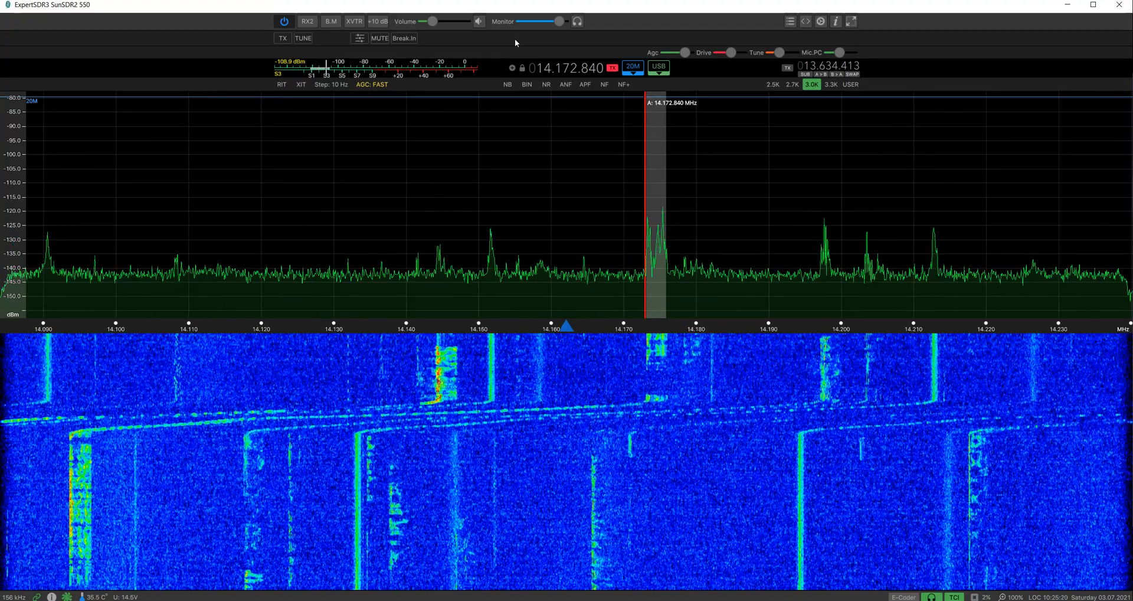
click(330, 21)
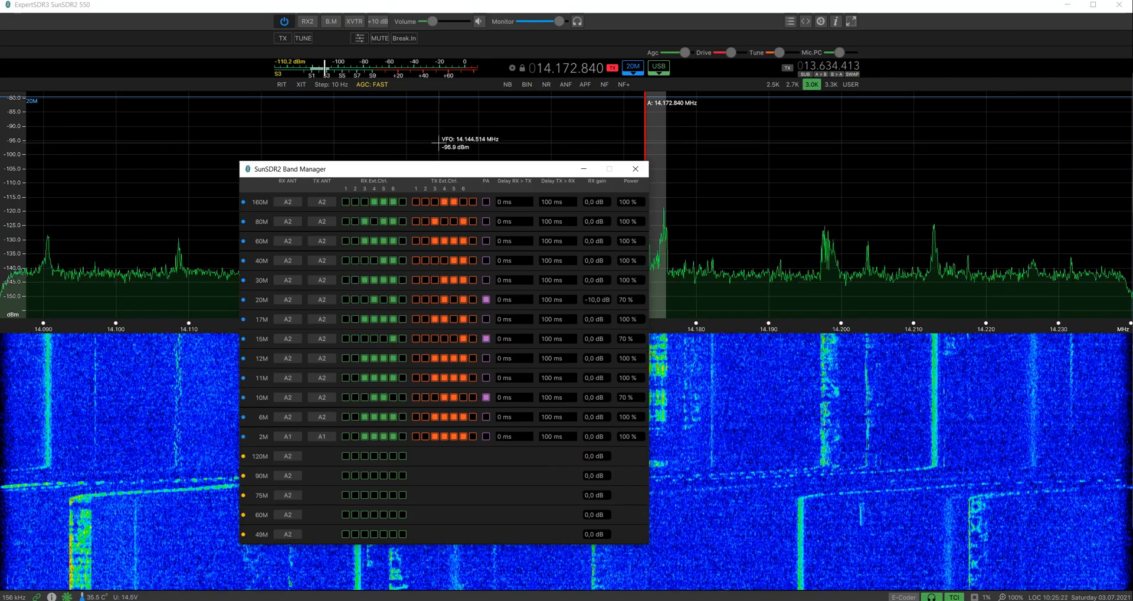
drag(428, 169, 372, 164)
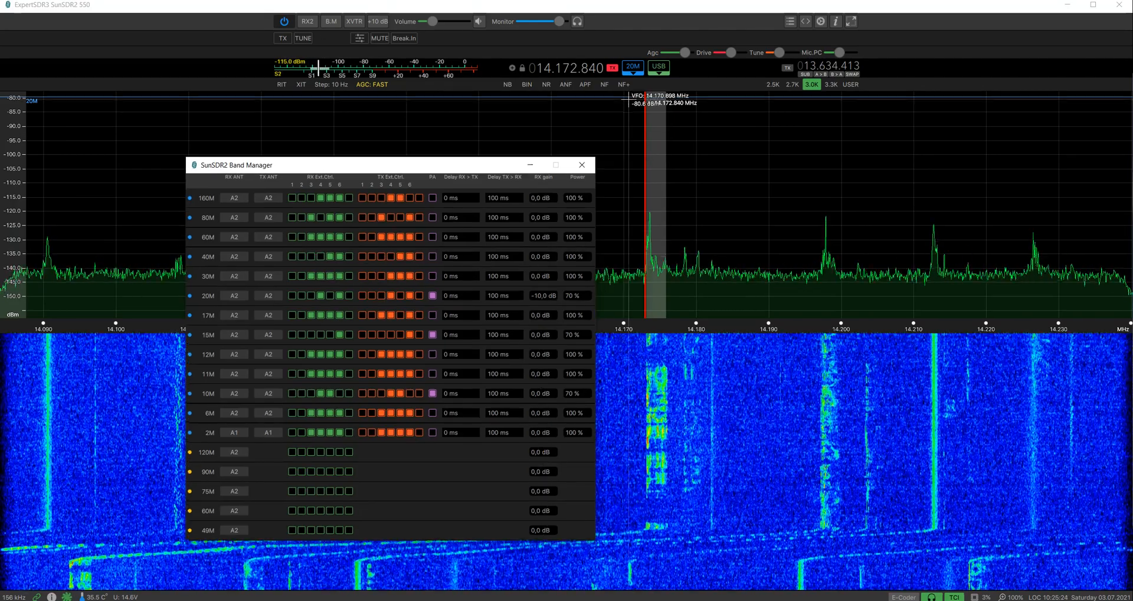
click(585, 69)
scroll(592, 69, up, 5)
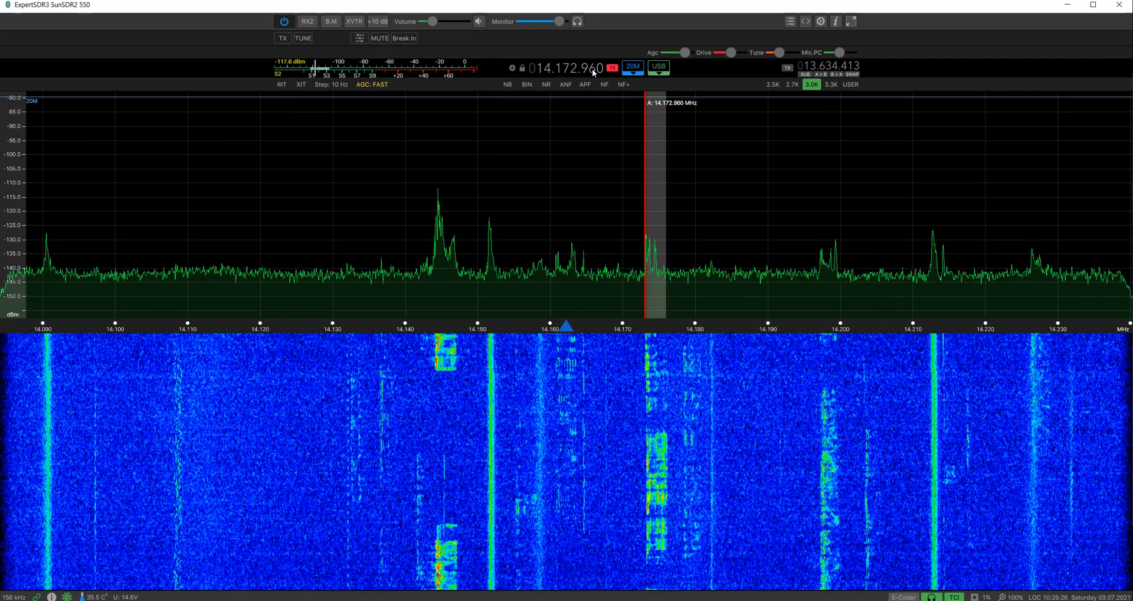
scroll(592, 69, up, 1)
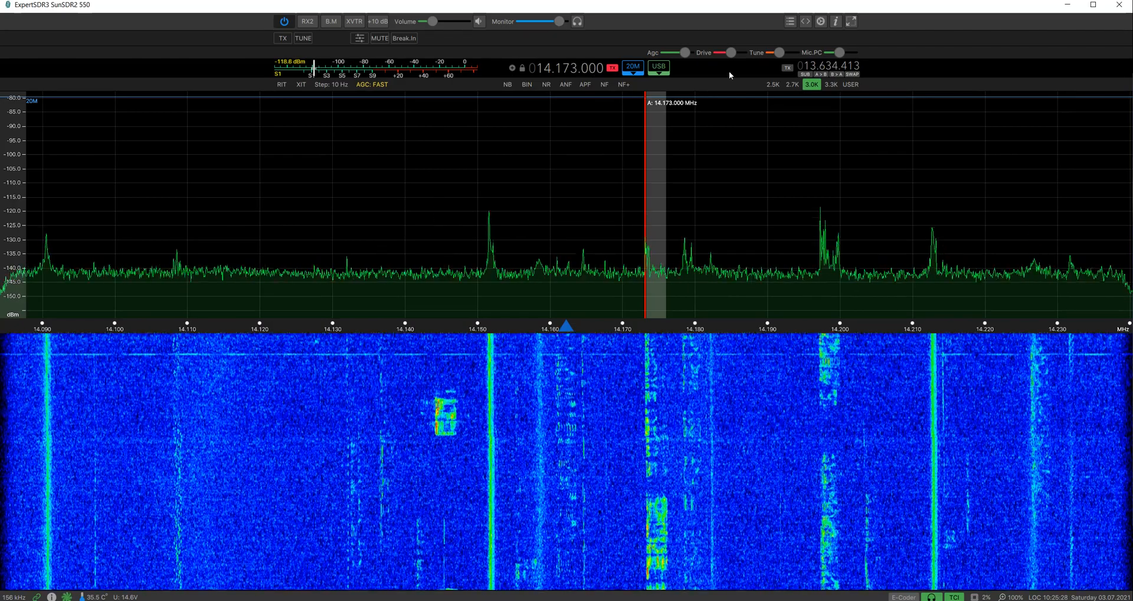
Step: Restore the 20M band's RX gain to 0 dB in the Band Manager and close it
click(359, 38)
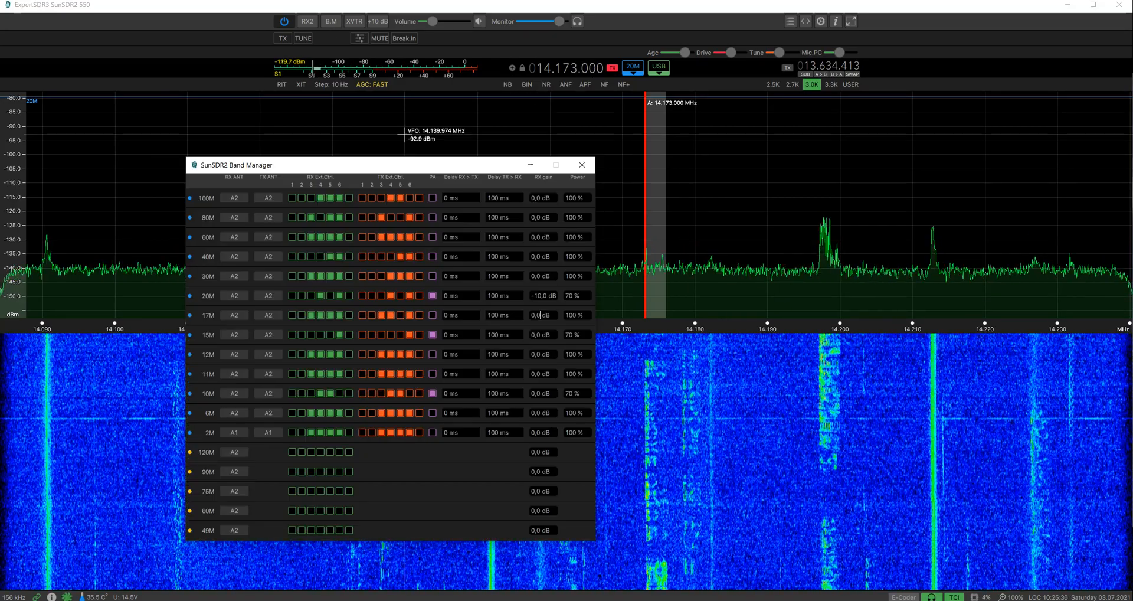
click(537, 296)
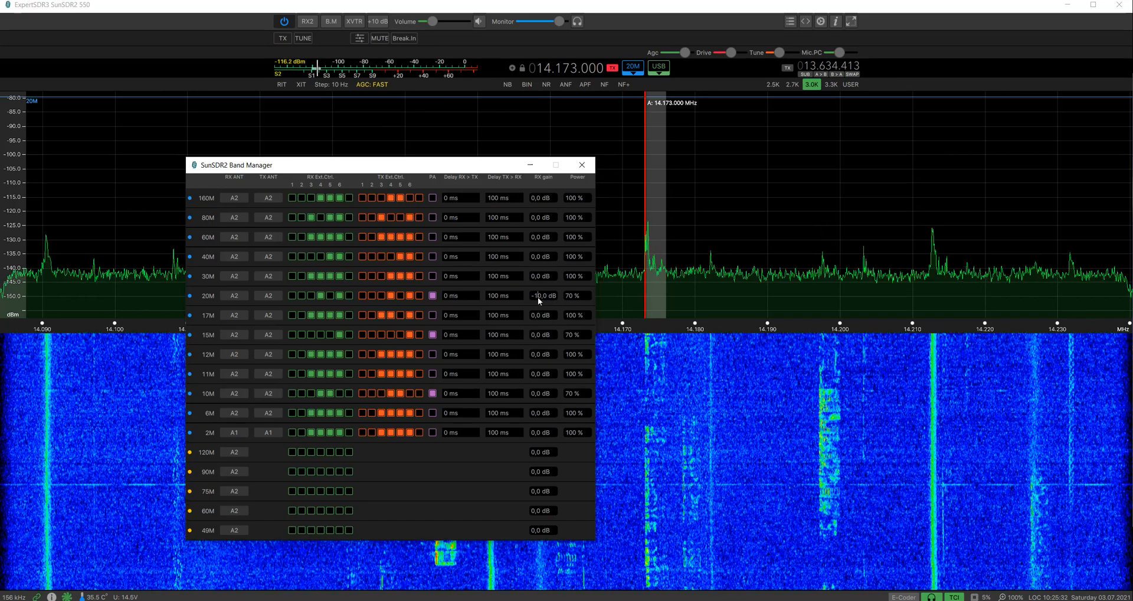
key(BackSpace)
key(Delete)
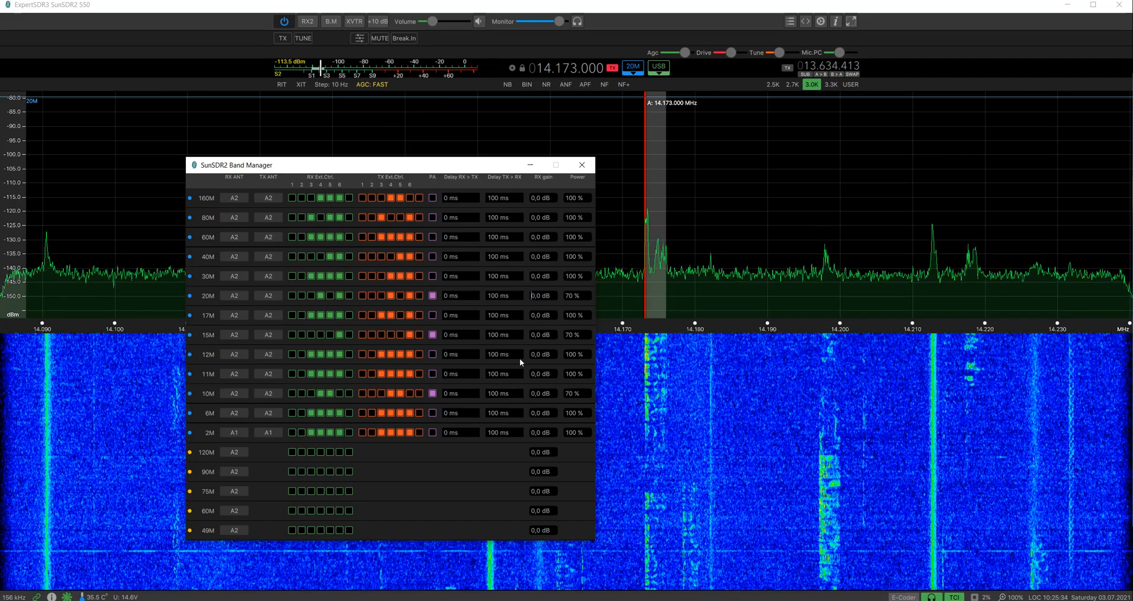
click(535, 316)
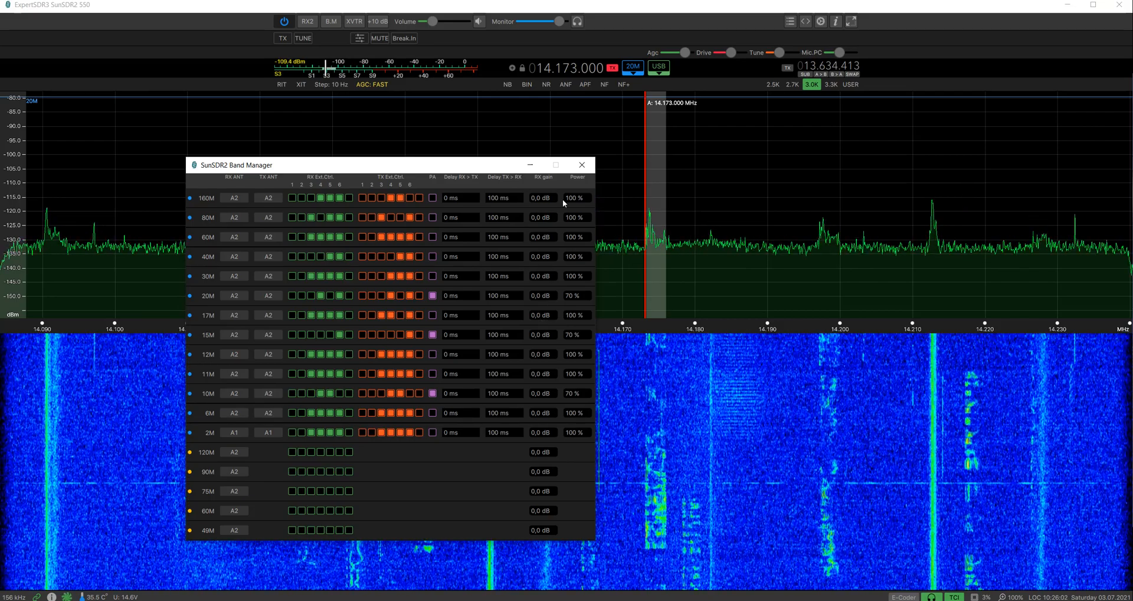
click(582, 165)
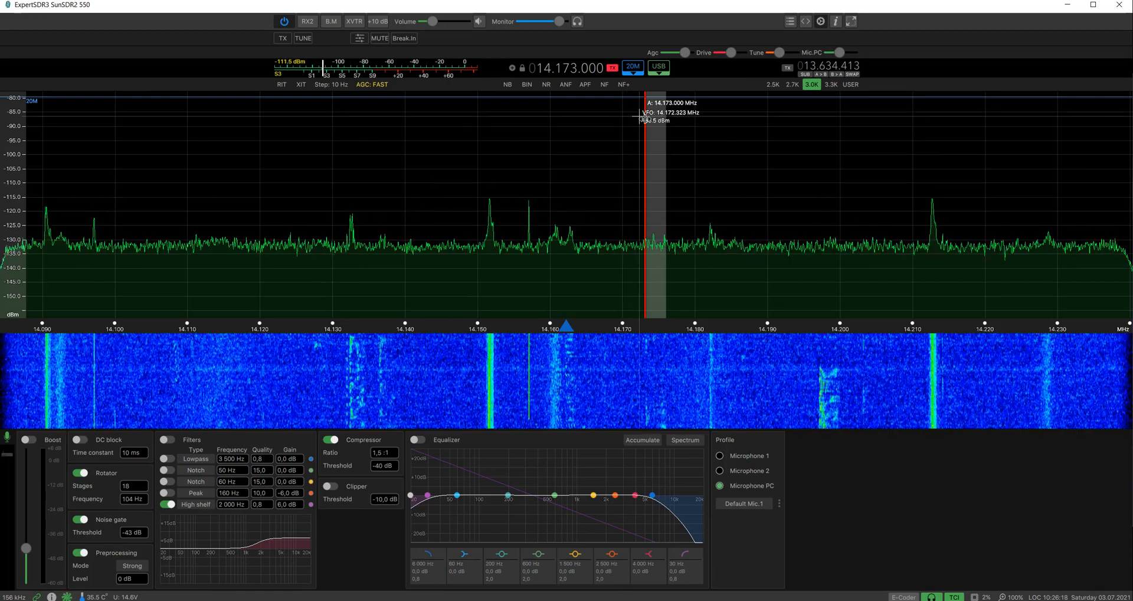
Step: With the microphone processing settings open, tune to 14.184.661 MHz, transmit briefly and return to receive
drag(656, 130, 741, 149)
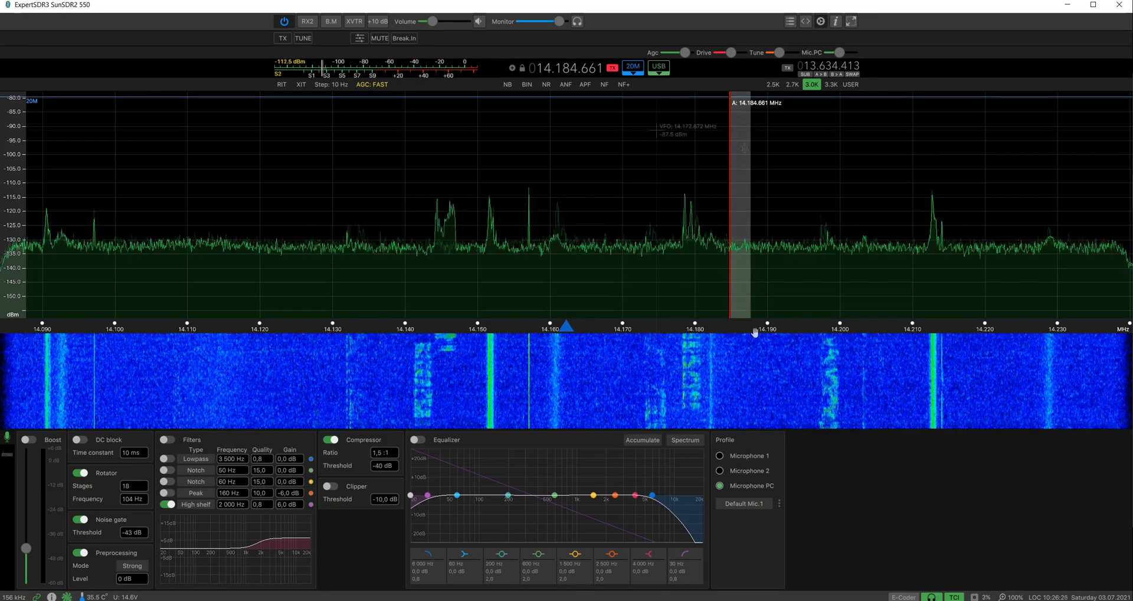
key(space)
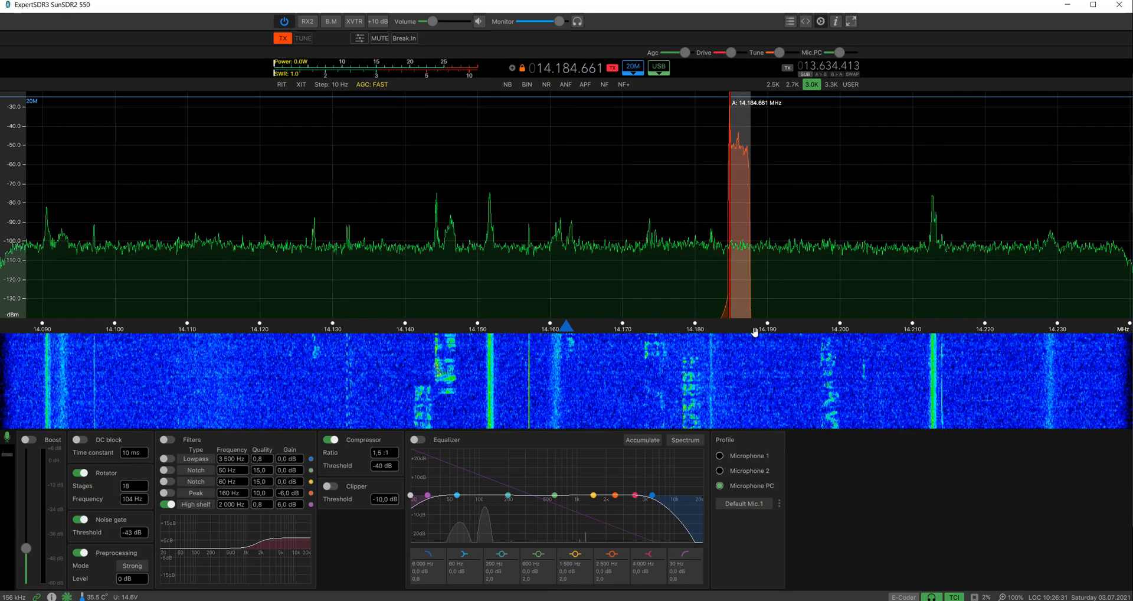
key(space)
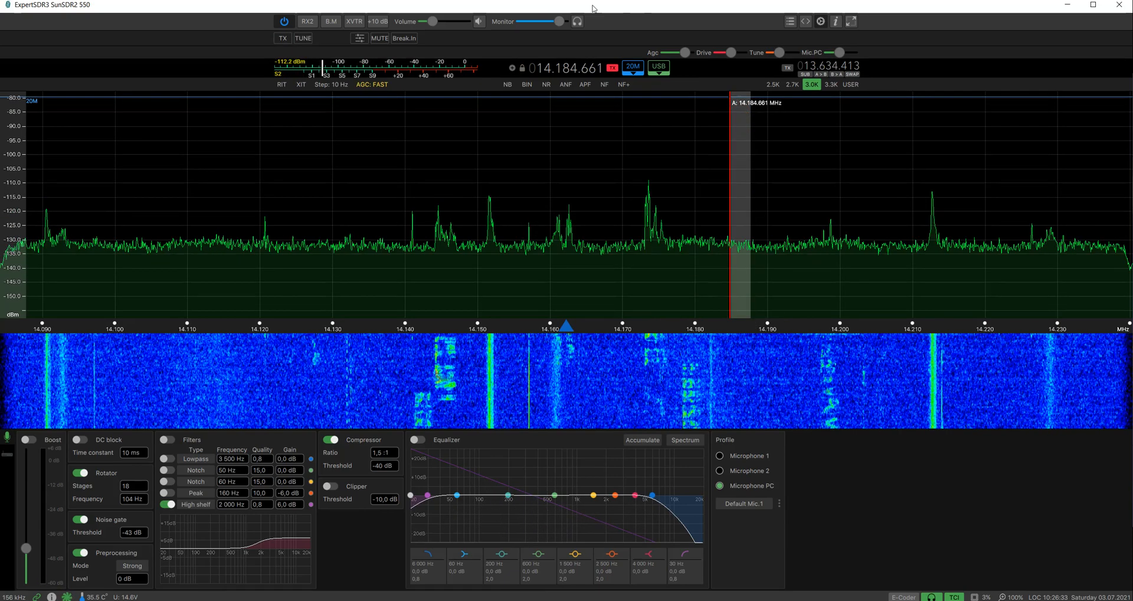
Step: Transmit a test with headphone monitoring on, return to receive and lower the microphone input level slider
key(space)
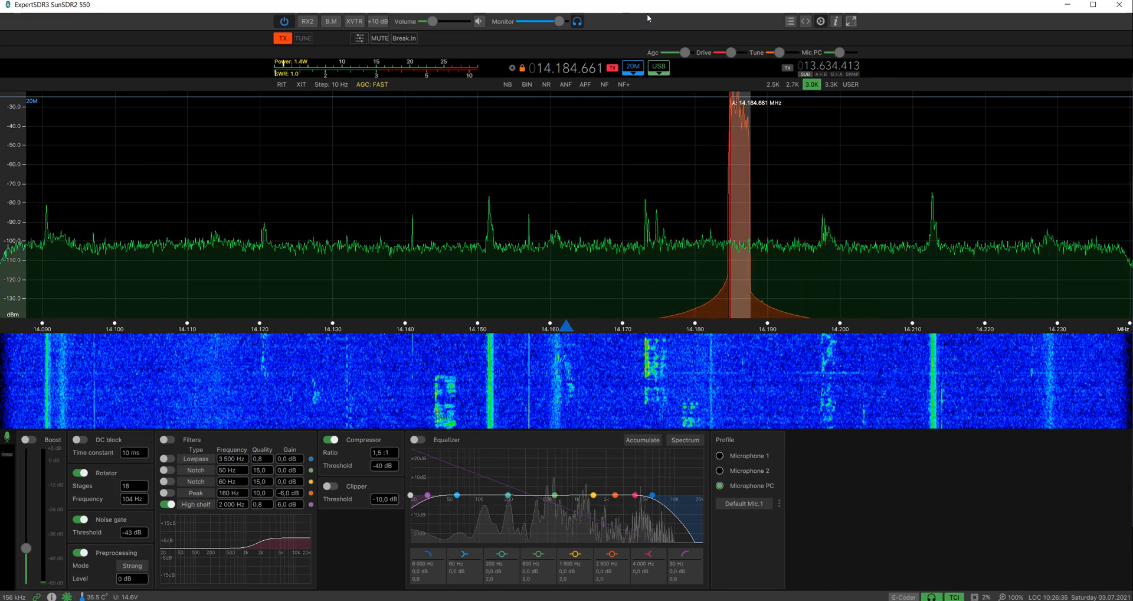
key(space)
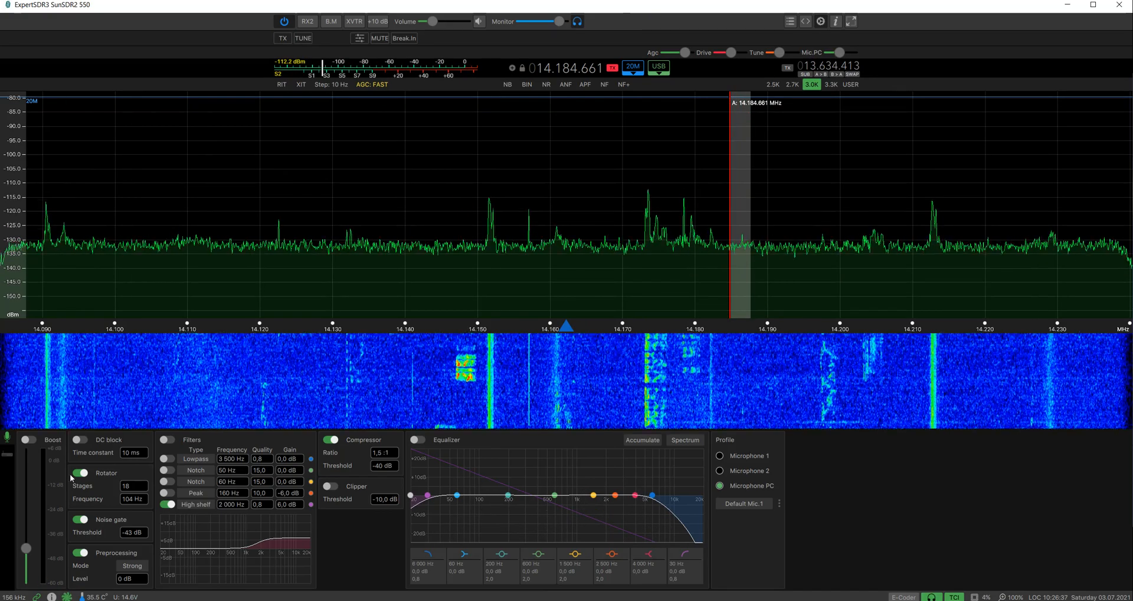
drag(28, 549, 28, 568)
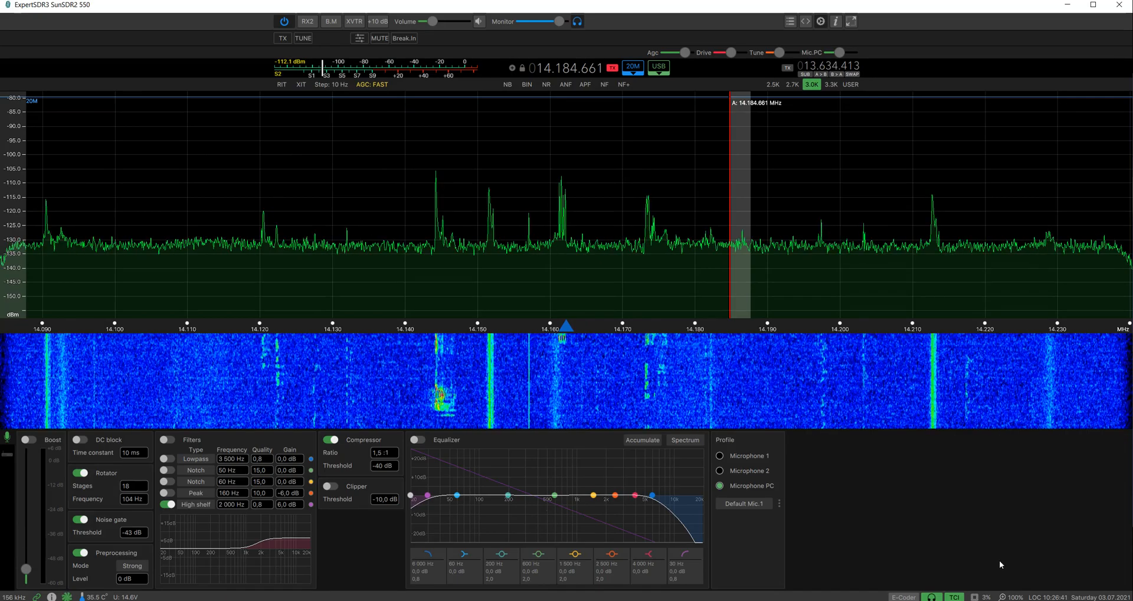
Step: Disable the sound card, set its input device to "MME: Микрофон (4- USB Audio Device)" and enable the sound card again
click(932, 597)
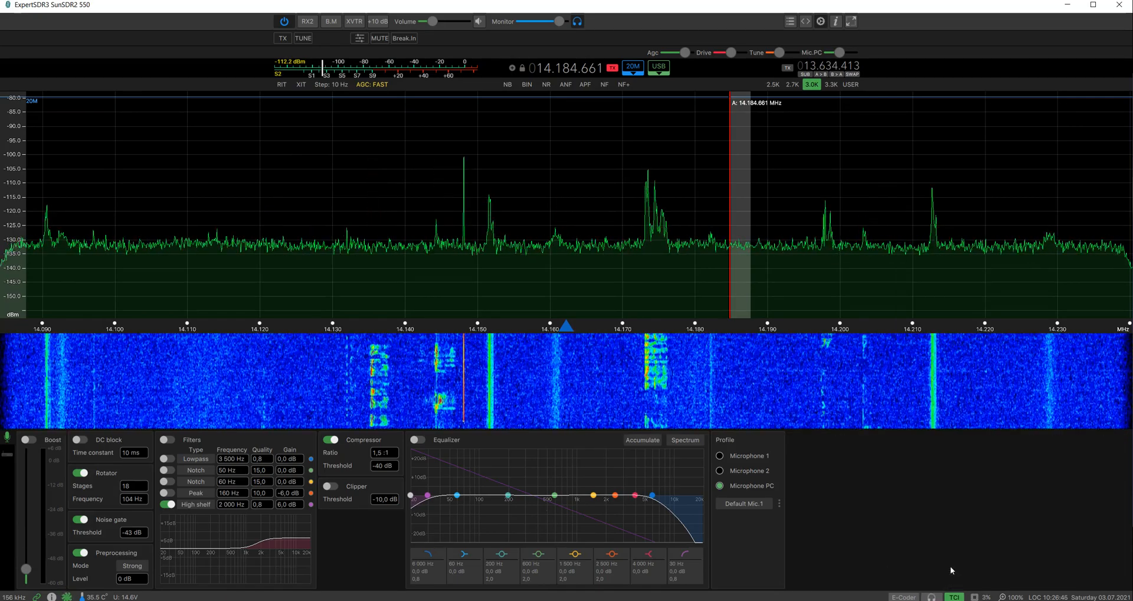
right_click(932, 597)
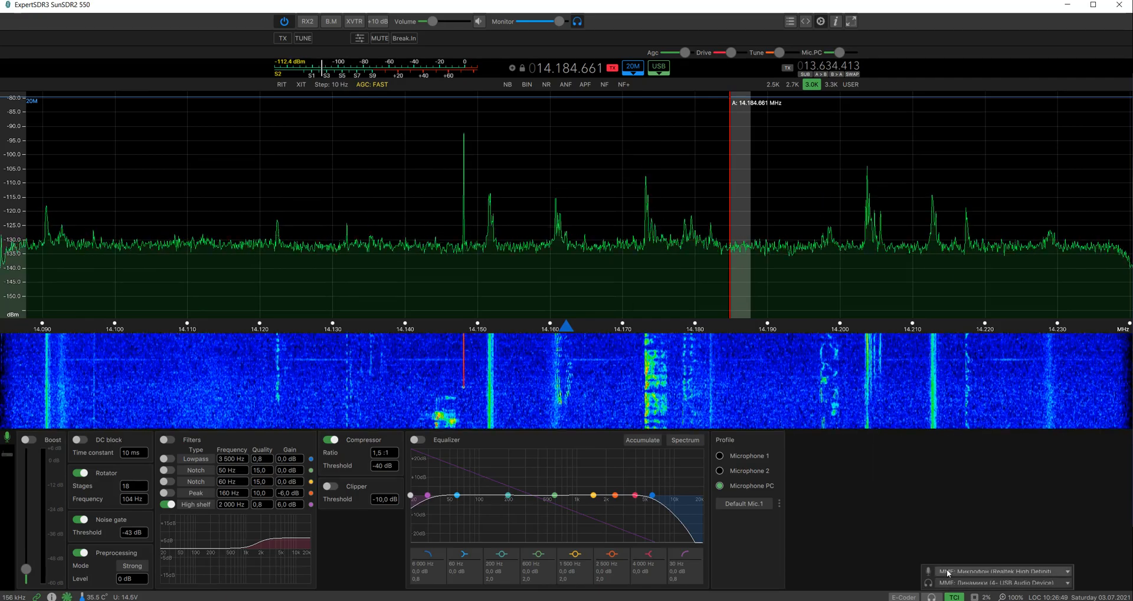
click(948, 571)
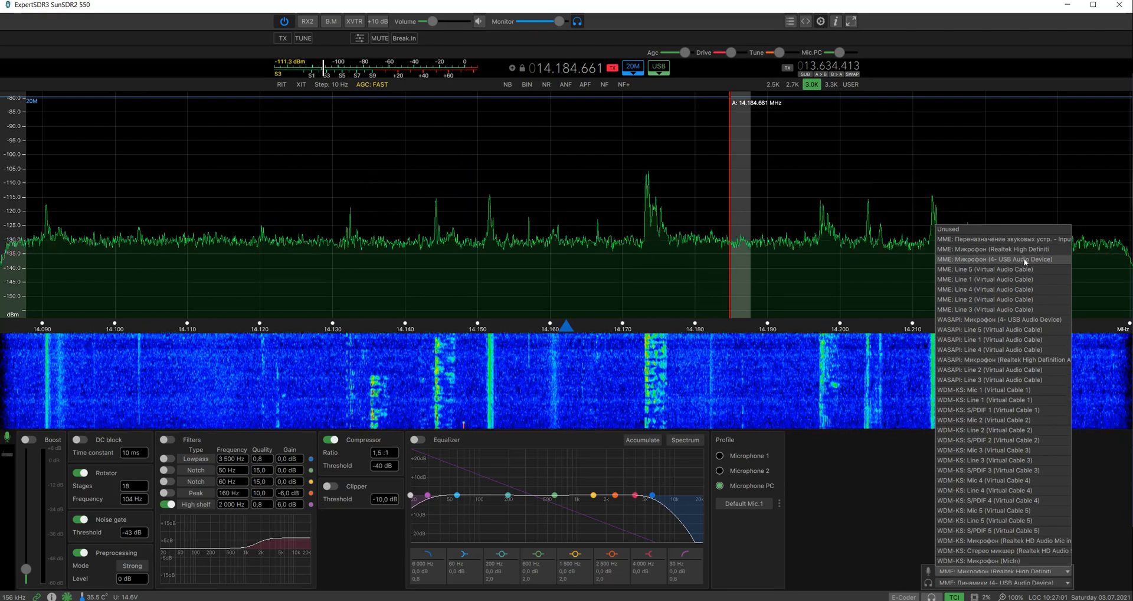
click(1026, 259)
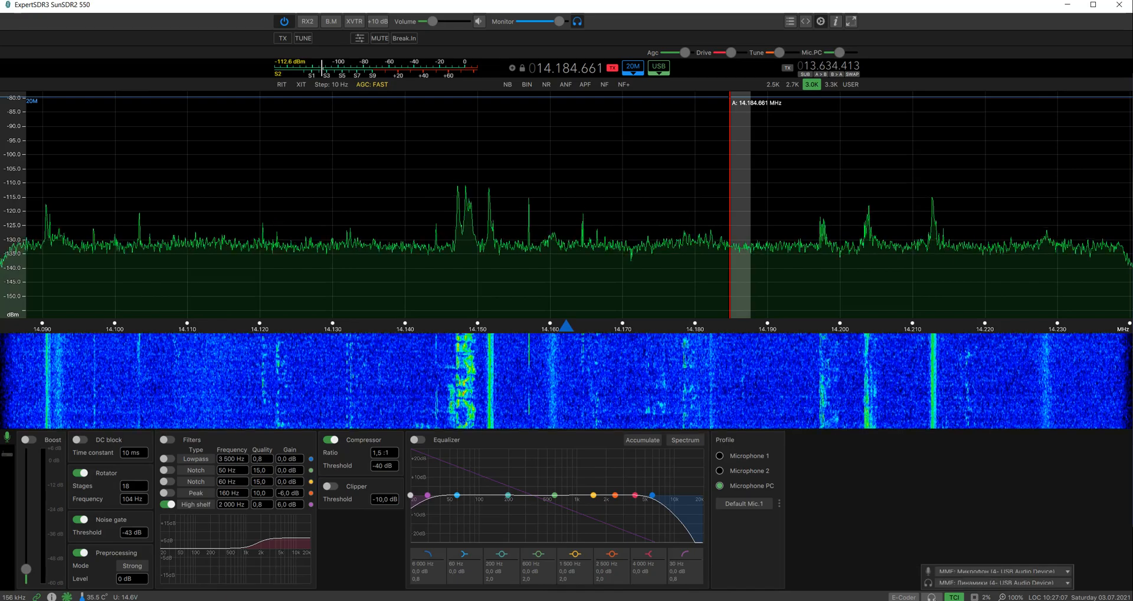
click(931, 597)
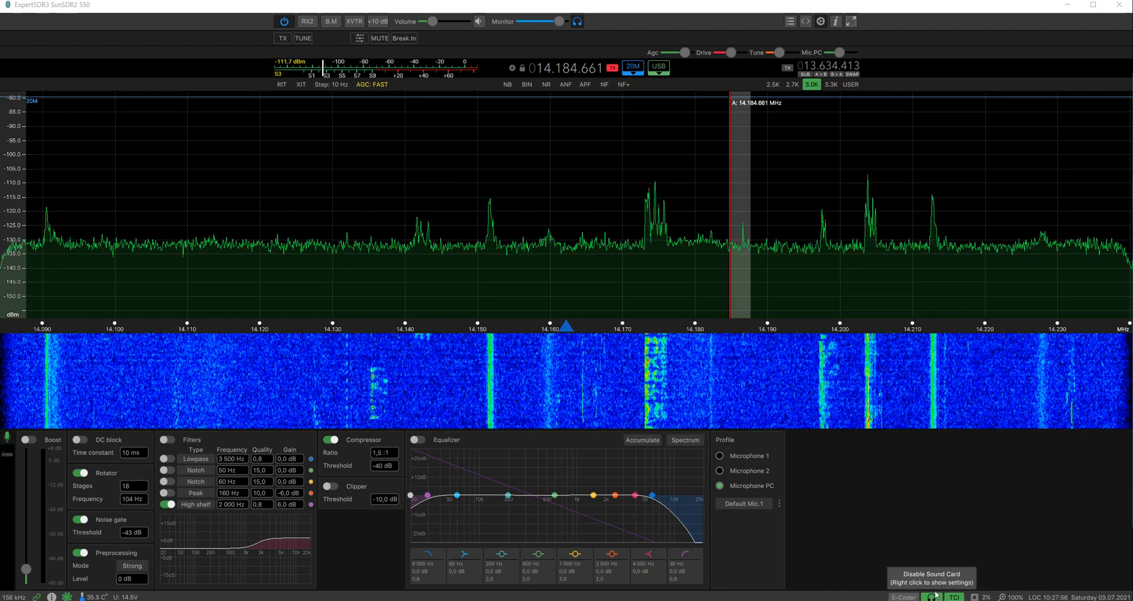
Step: Set the interface scale to 115% and transmit briefly before returning to receive
click(1014, 594)
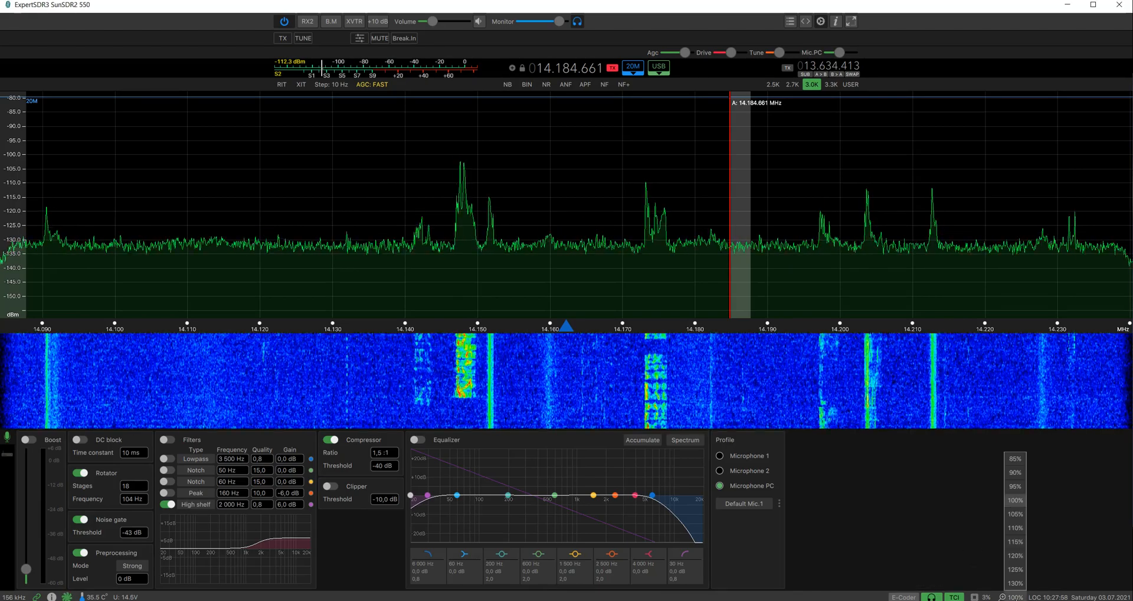
click(1015, 541)
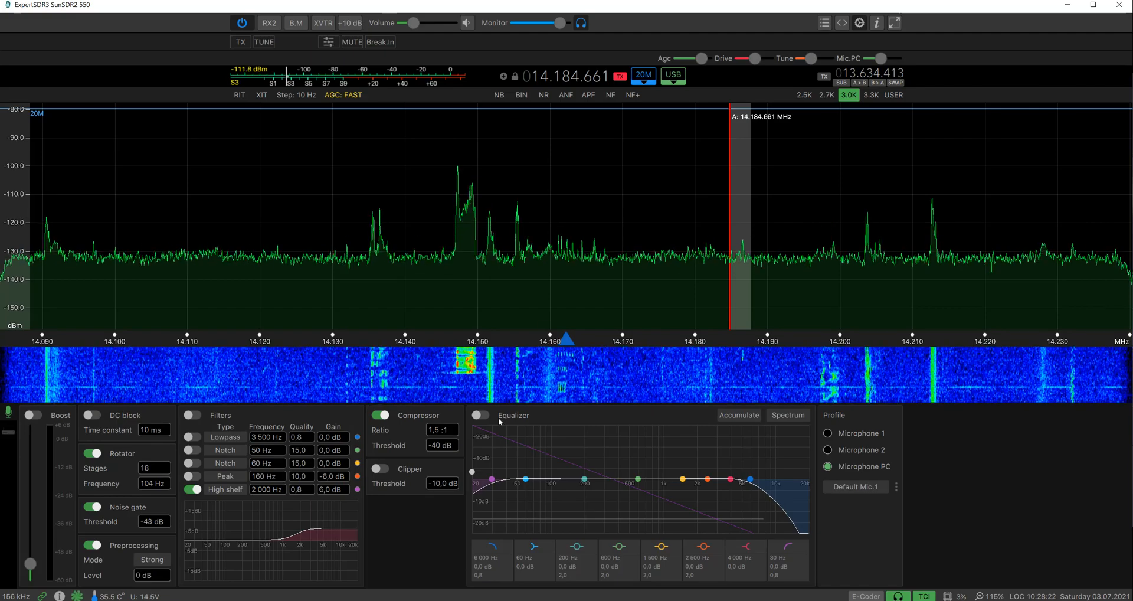
key(space)
key(space)
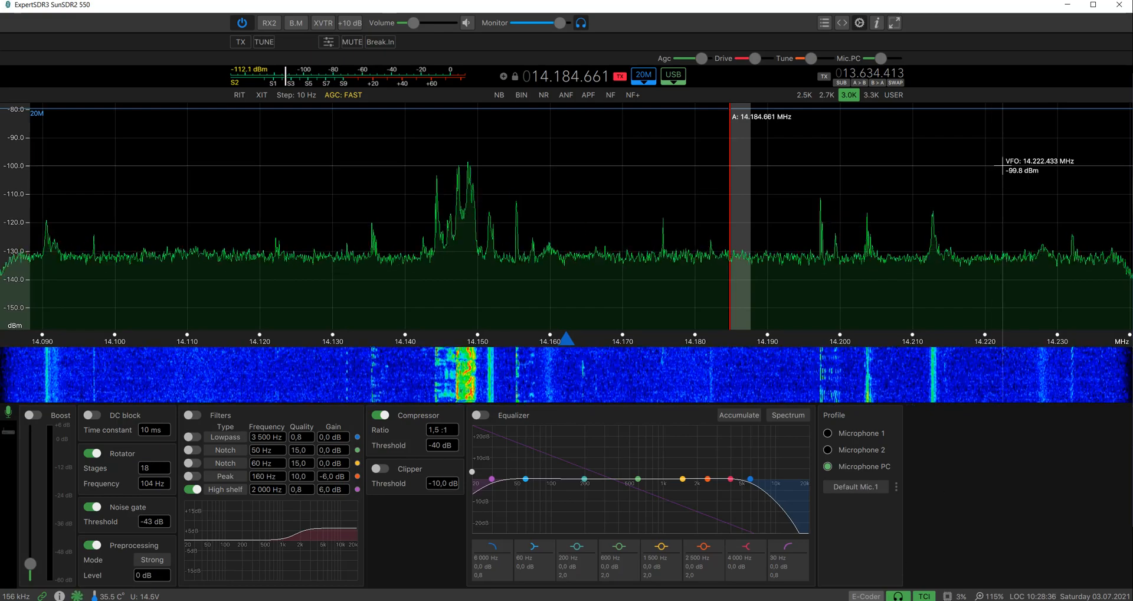
Step: Restart the program, switch the transceiver on and make a brief test transmission
click(1120, 5)
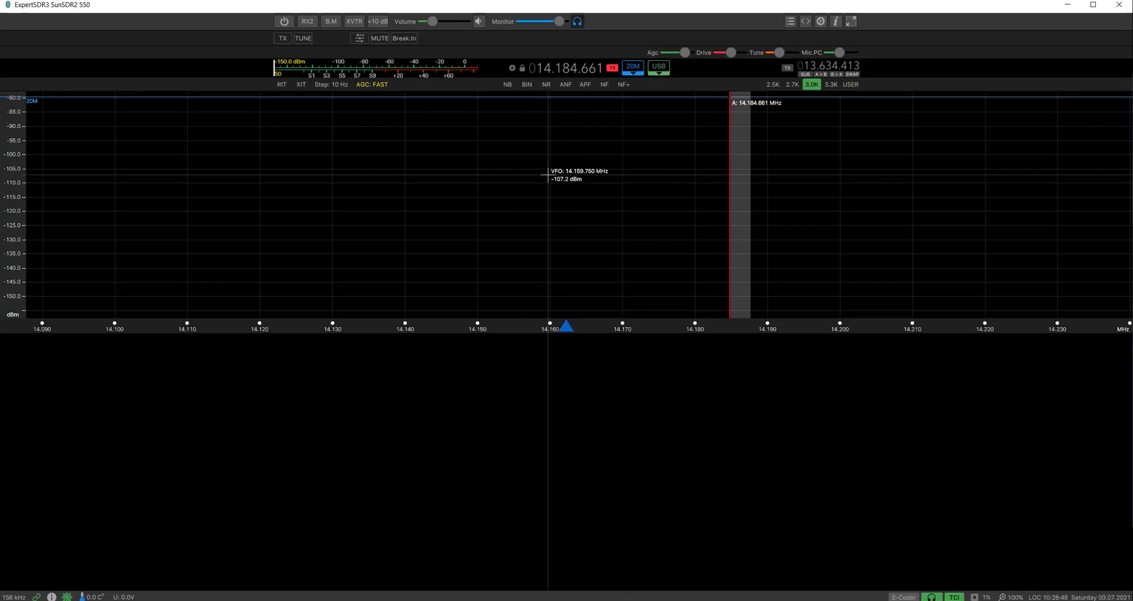
click(284, 22)
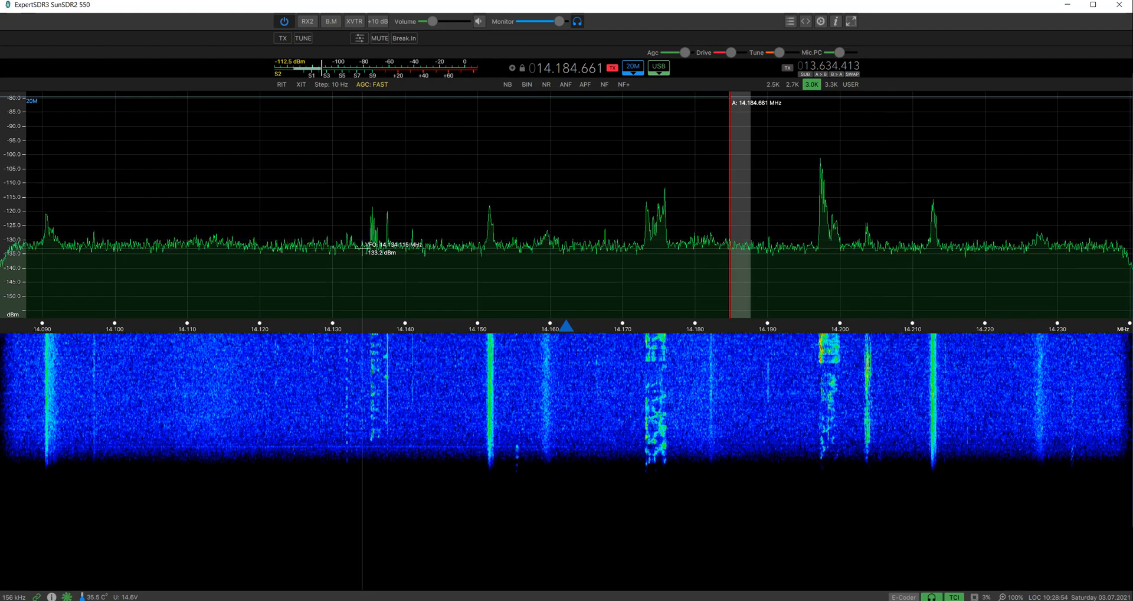
click(283, 39)
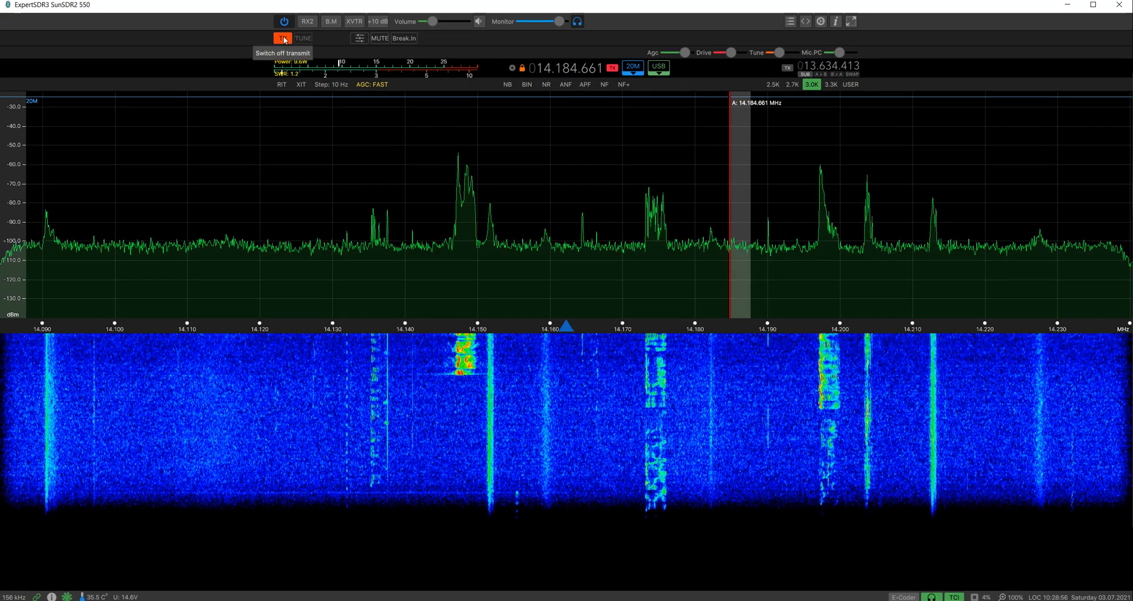
click(283, 38)
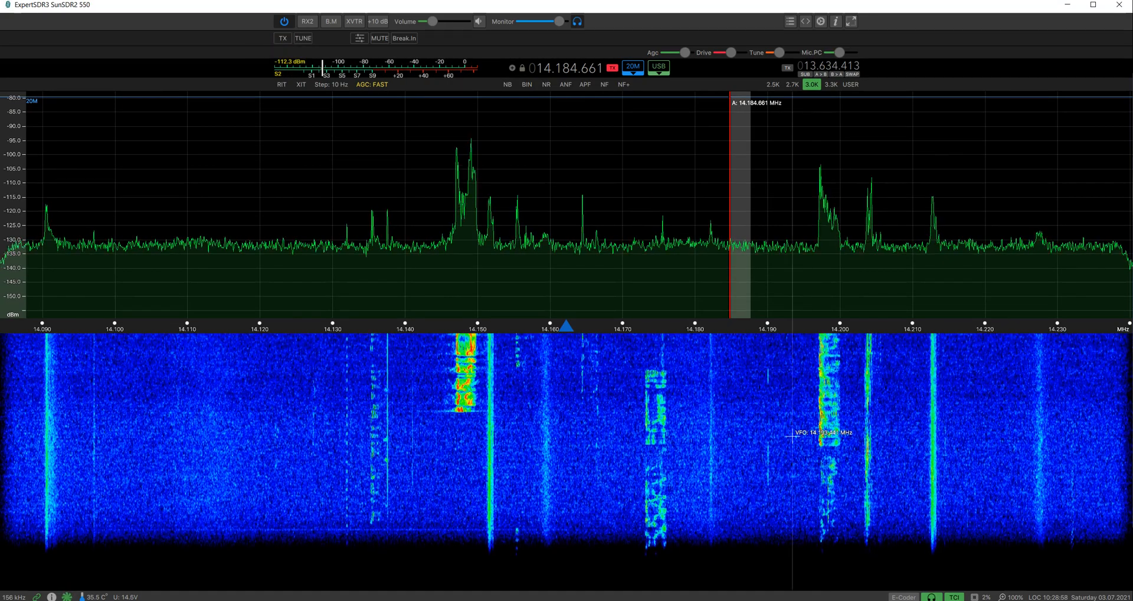
Step: Set the sound card's input to "WASAPI: Микрофон (4- USB Audio Device)" and its output to "WASAPI: Динамики (4- USB Audio Device)"
right_click(932, 597)
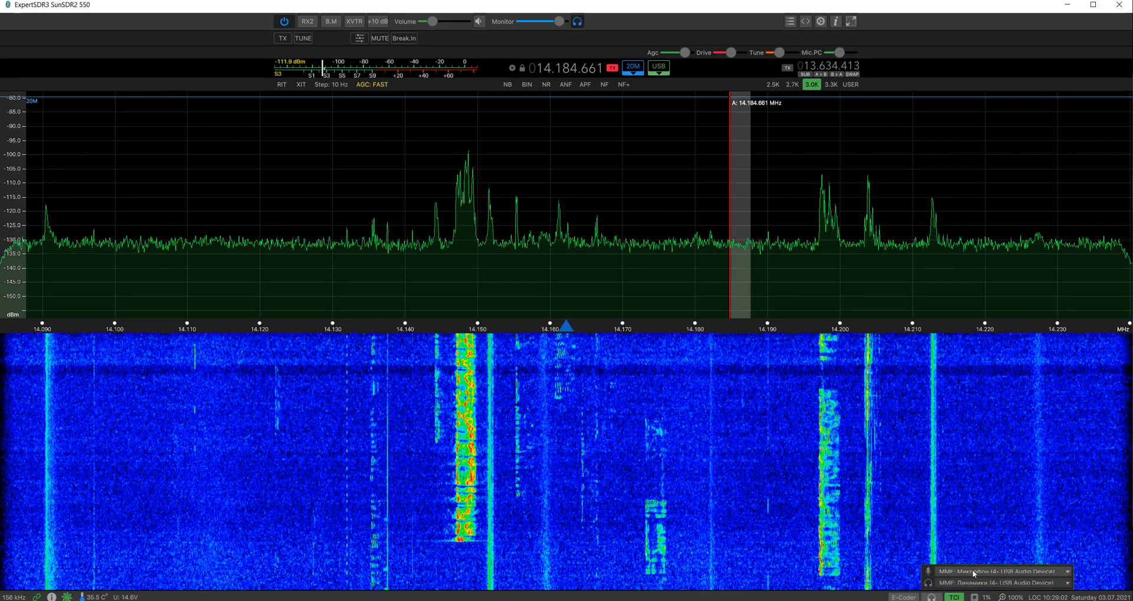
click(974, 572)
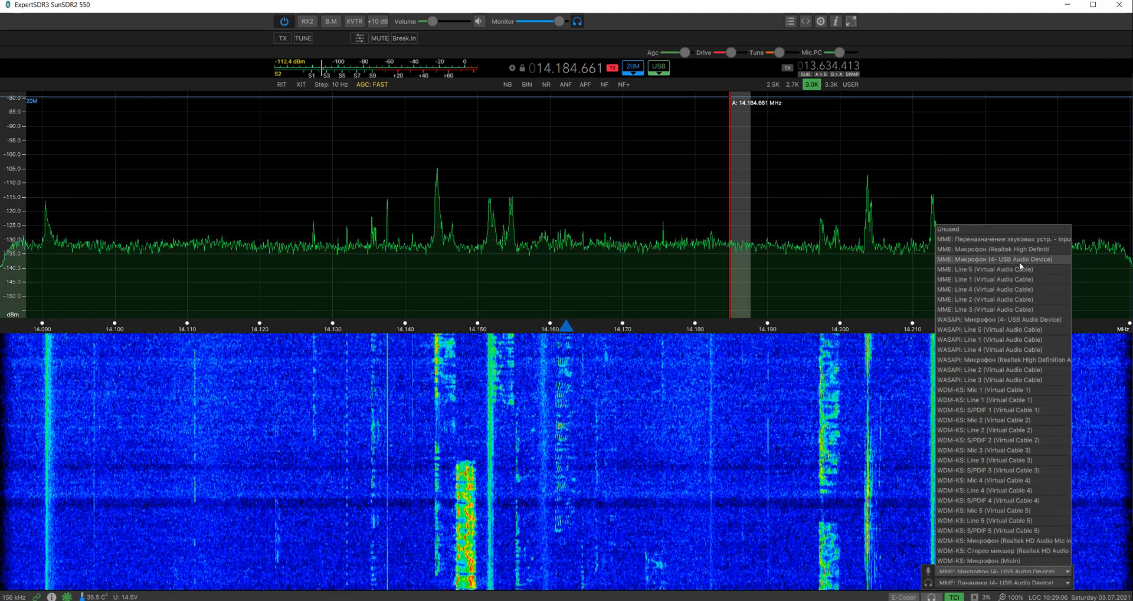
click(1019, 261)
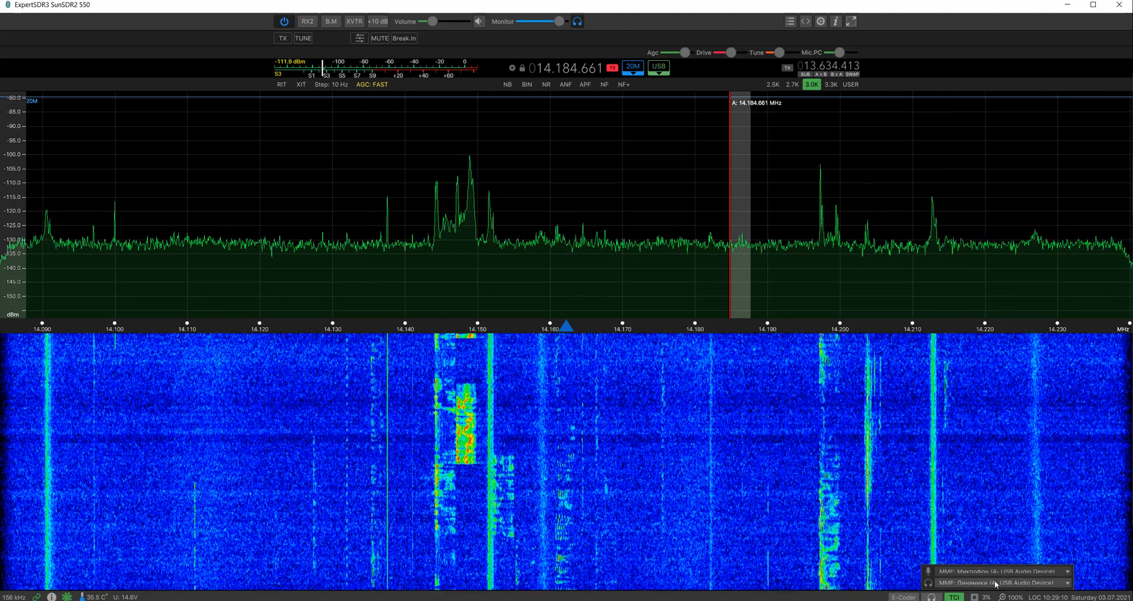
click(982, 570)
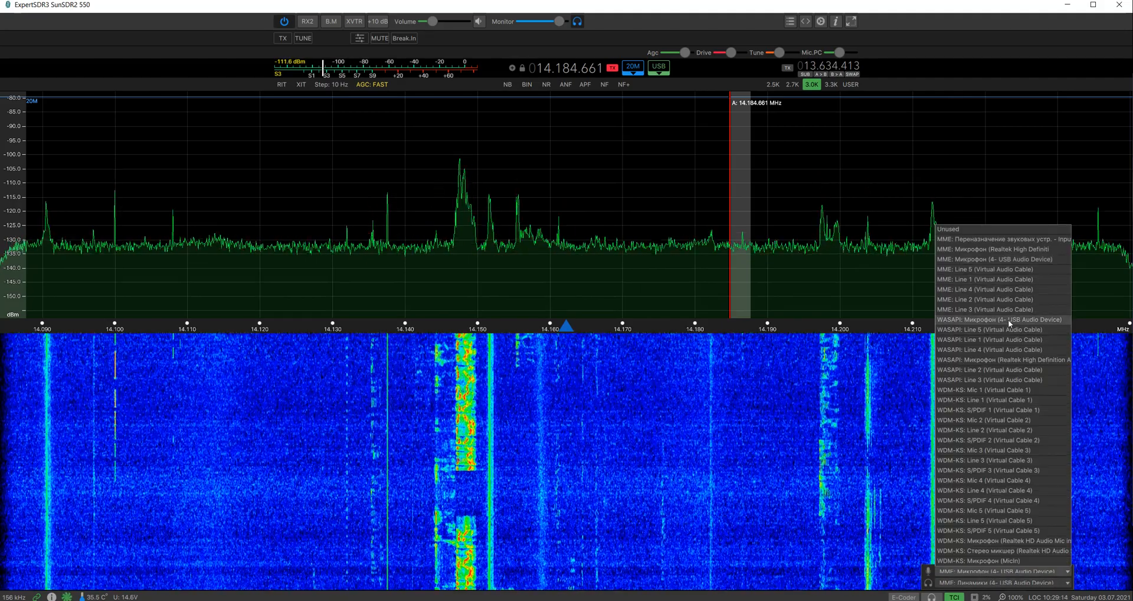
click(1008, 320)
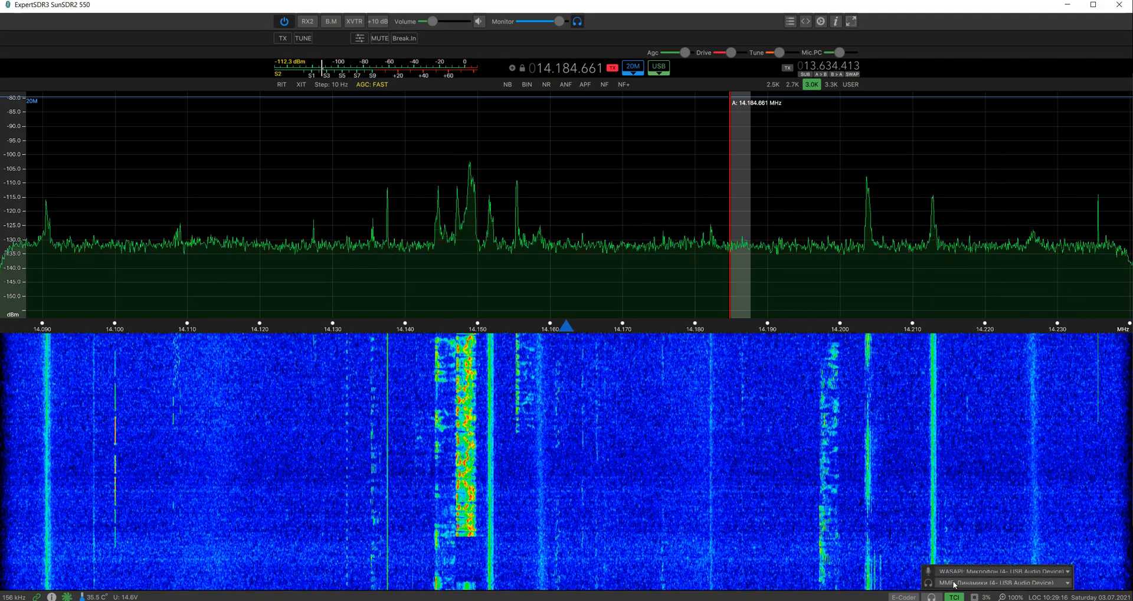
click(991, 582)
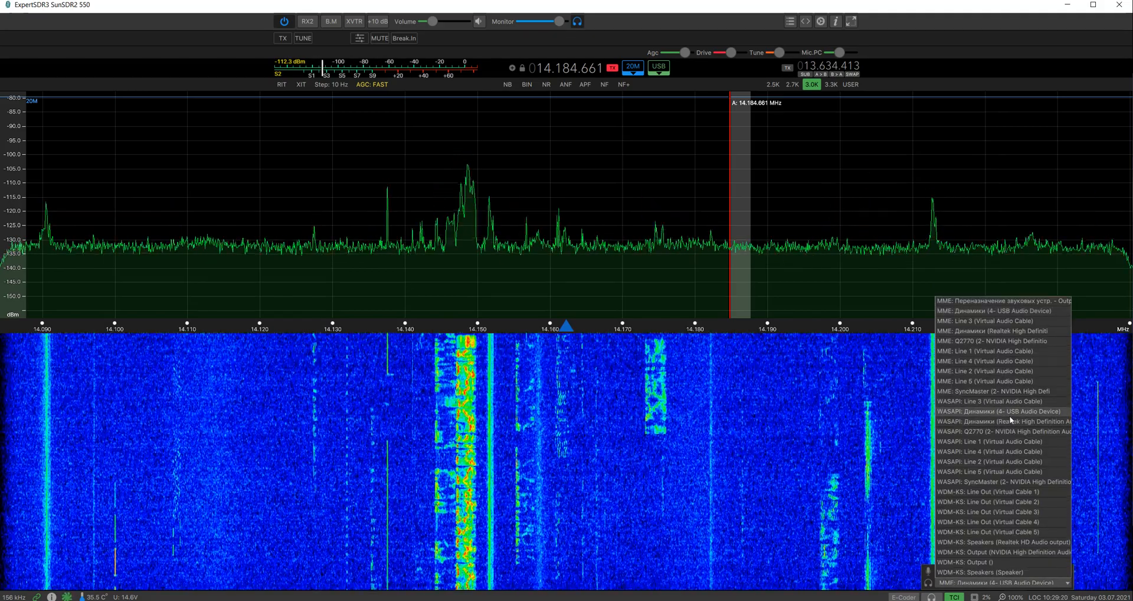
click(1009, 414)
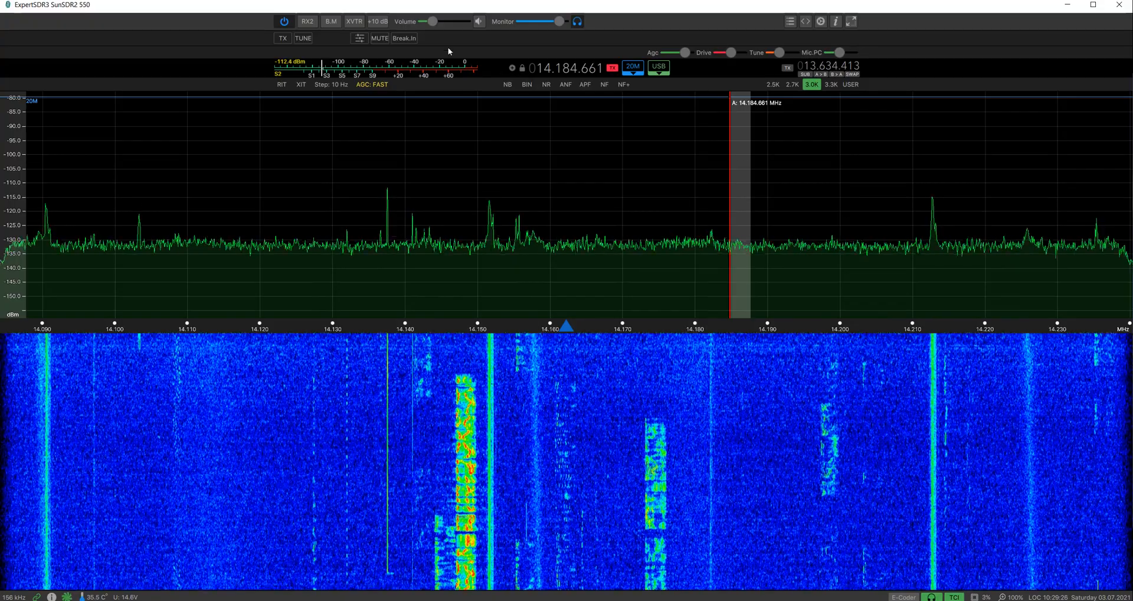
Step: Raise the listening volume slightly and close the program
mouse_move(433, 26)
drag(433, 27, 444, 26)
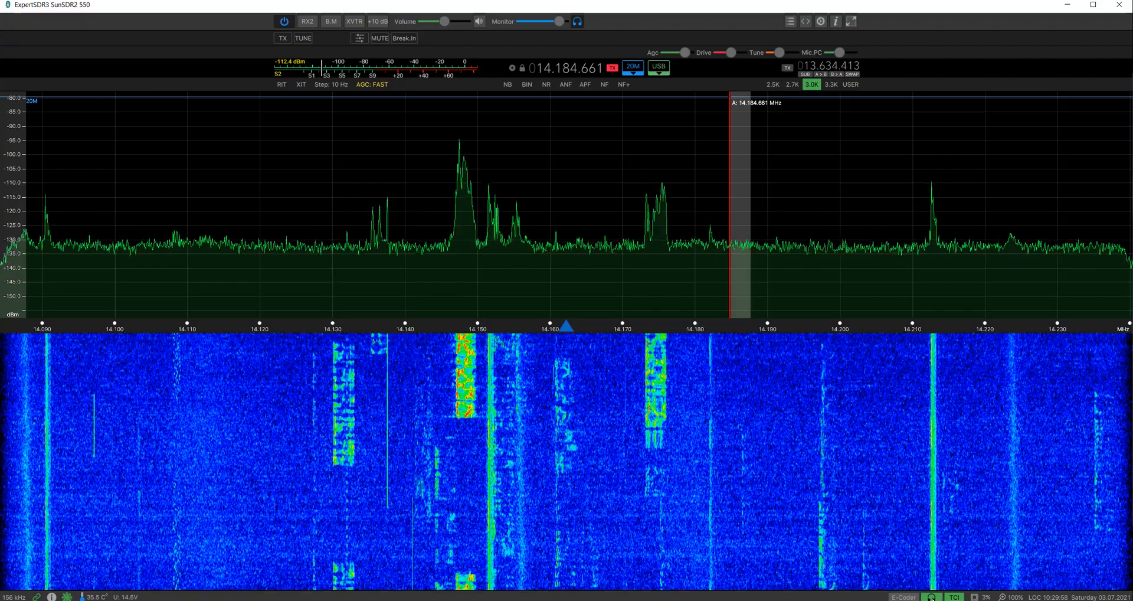
click(1121, 4)
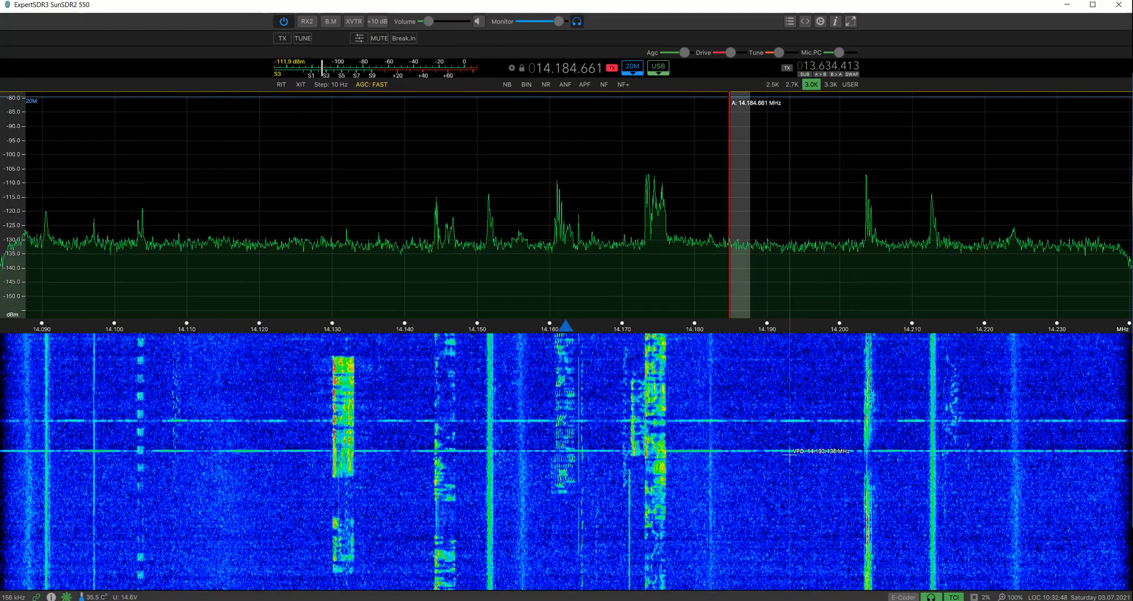
Step: Shift the spectrum's level scale so it starts at about -60 dBm and transmit briefly
drag(11, 139, 24, 196)
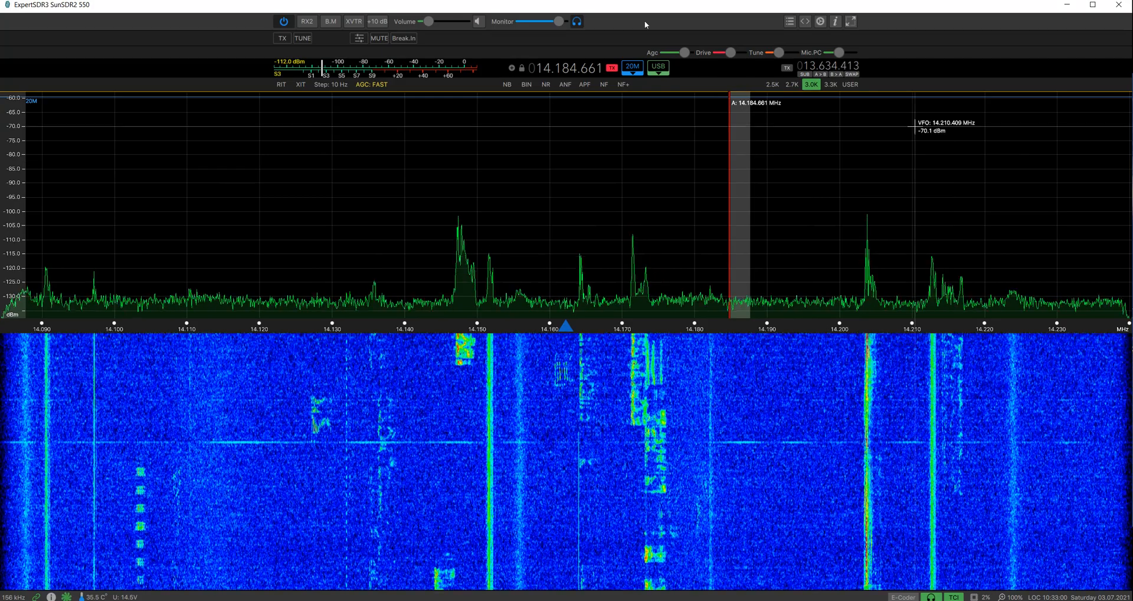
click(284, 38)
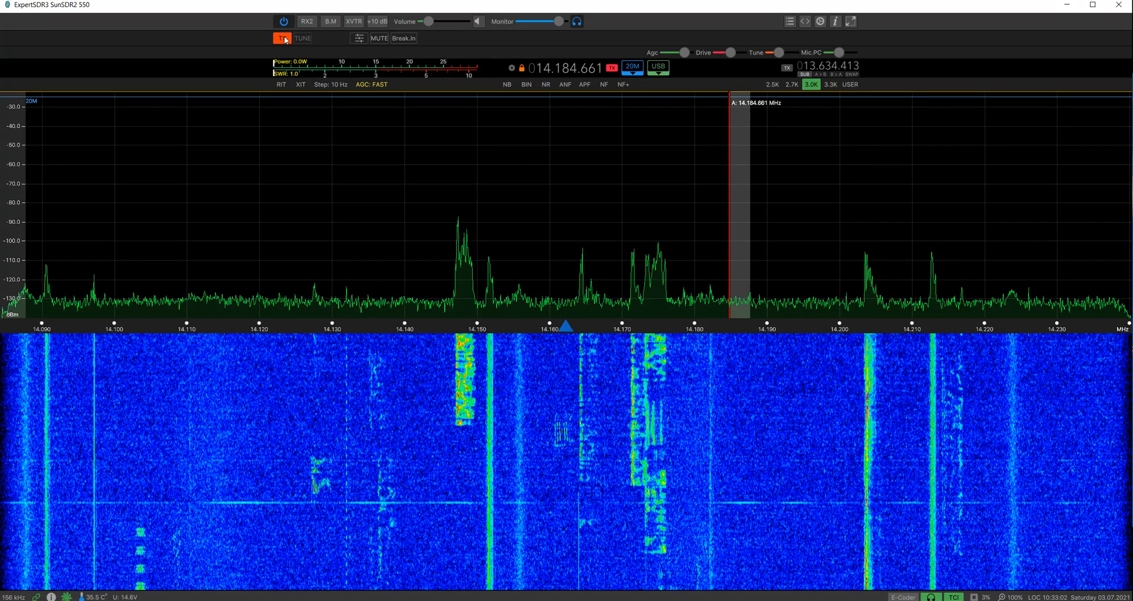
click(285, 38)
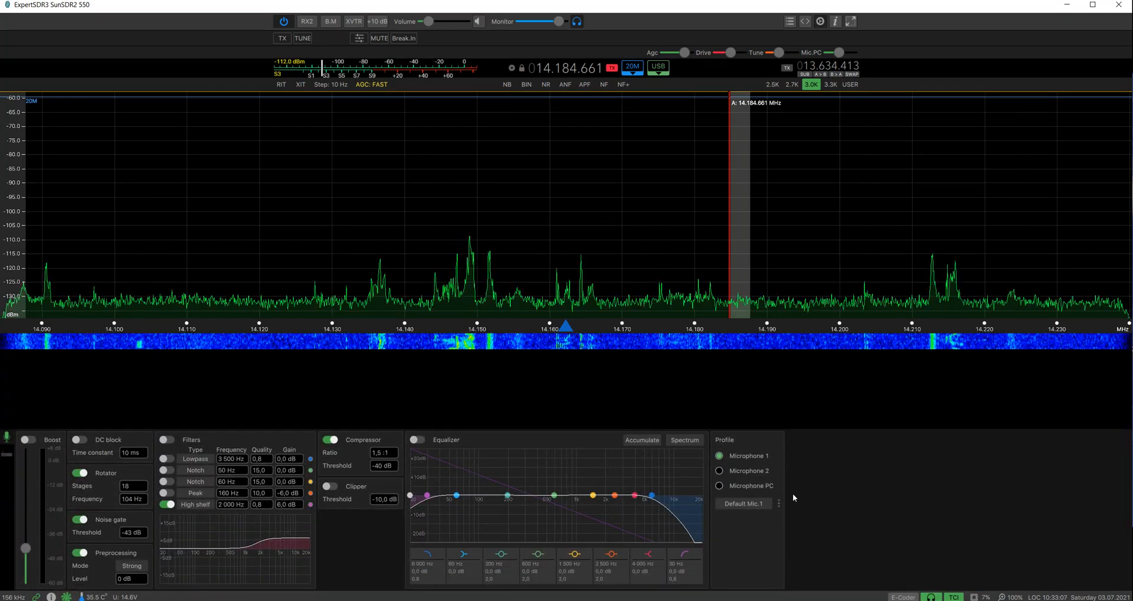
Step: Select the Microphone PC profile, hide the microphone settings and transmit briefly before returning to receive
click(746, 485)
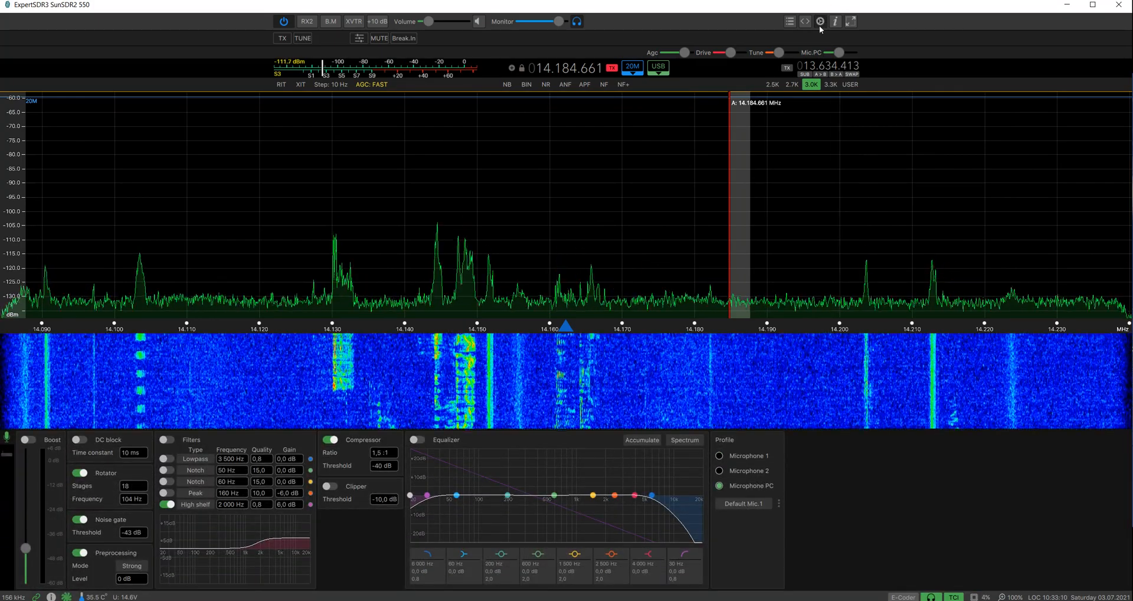
click(364, 40)
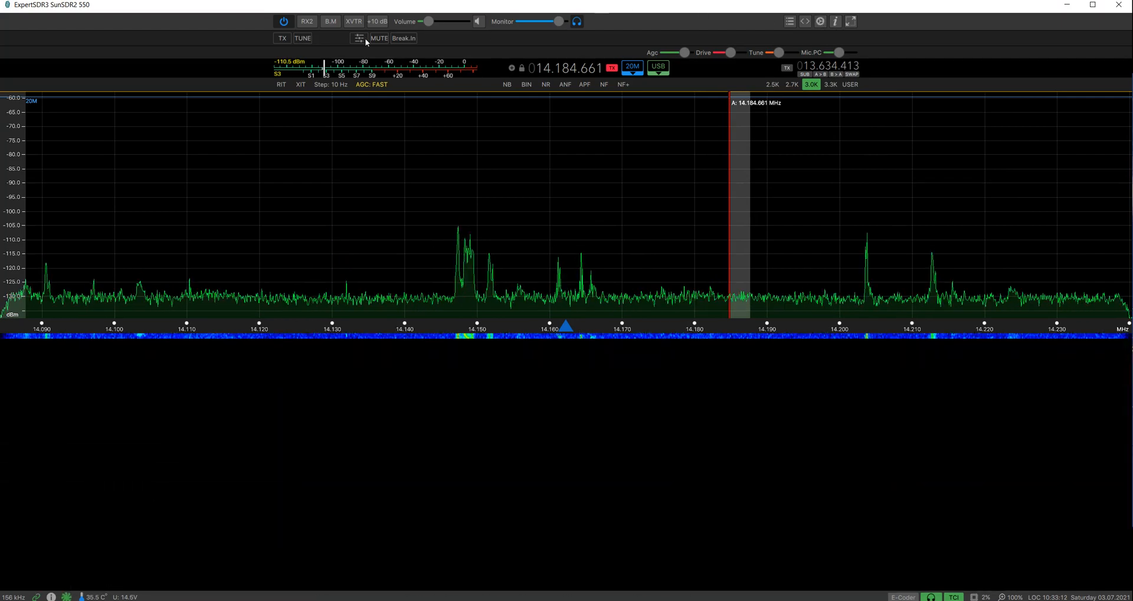
click(284, 38)
click(284, 38)
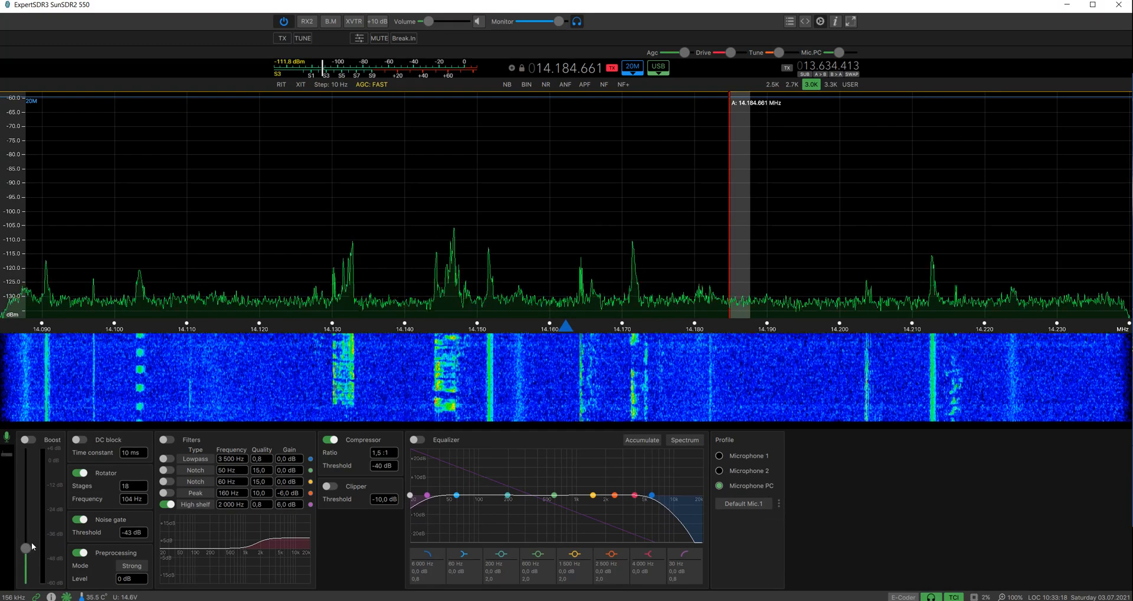
Step: Lower the microphone input level and turn off Rotator, Noise gate, Preprocessing, the High shelf filter and Compressor
drag(31, 541, 26, 560)
click(82, 473)
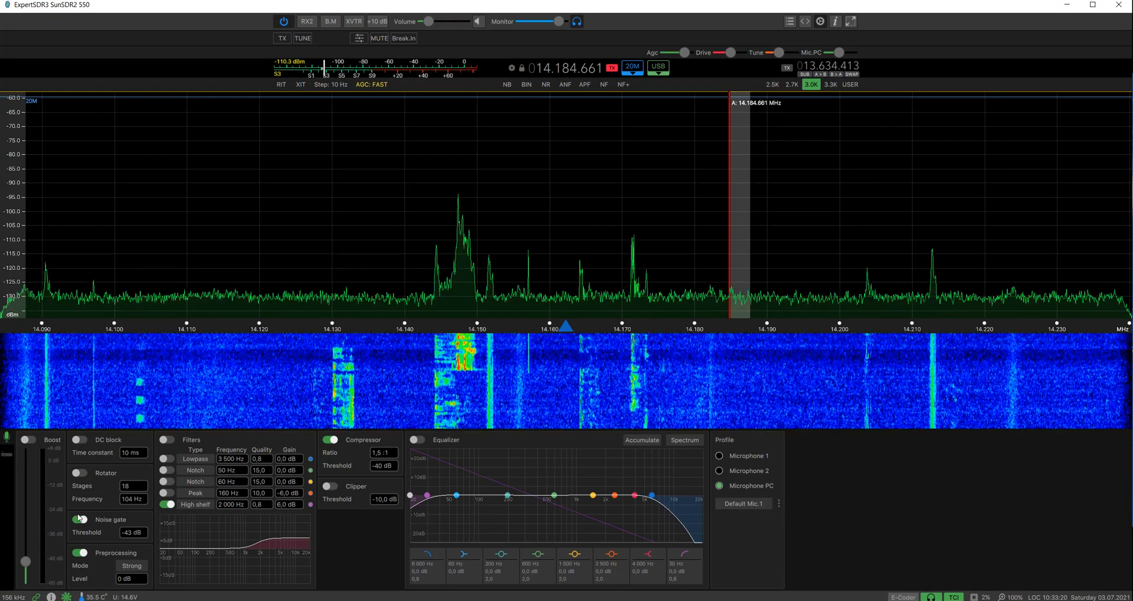
click(80, 520)
click(79, 552)
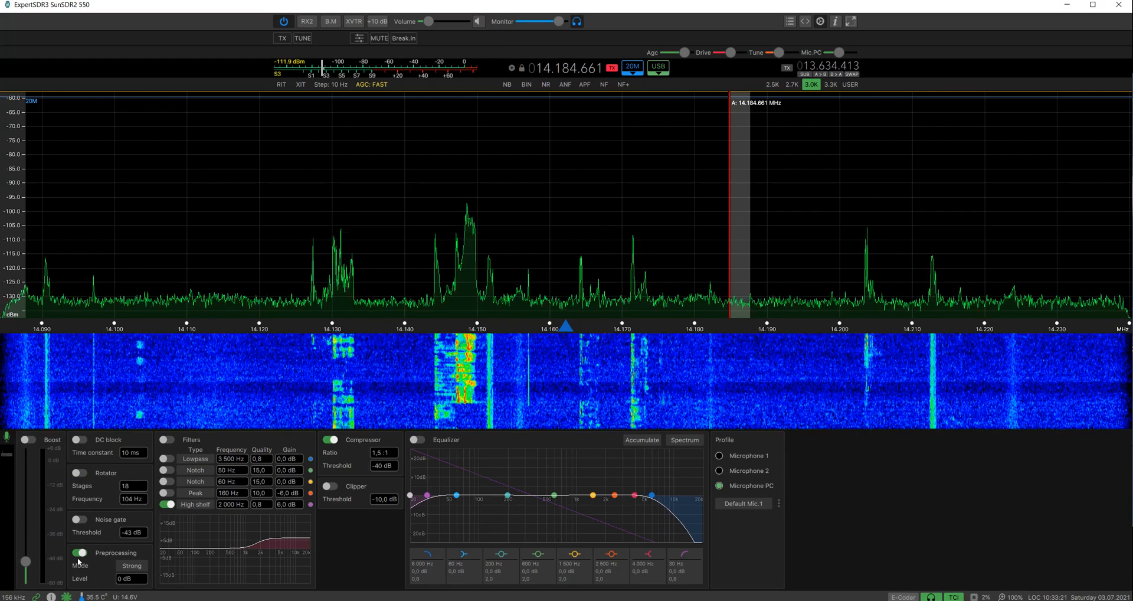
click(167, 504)
click(330, 440)
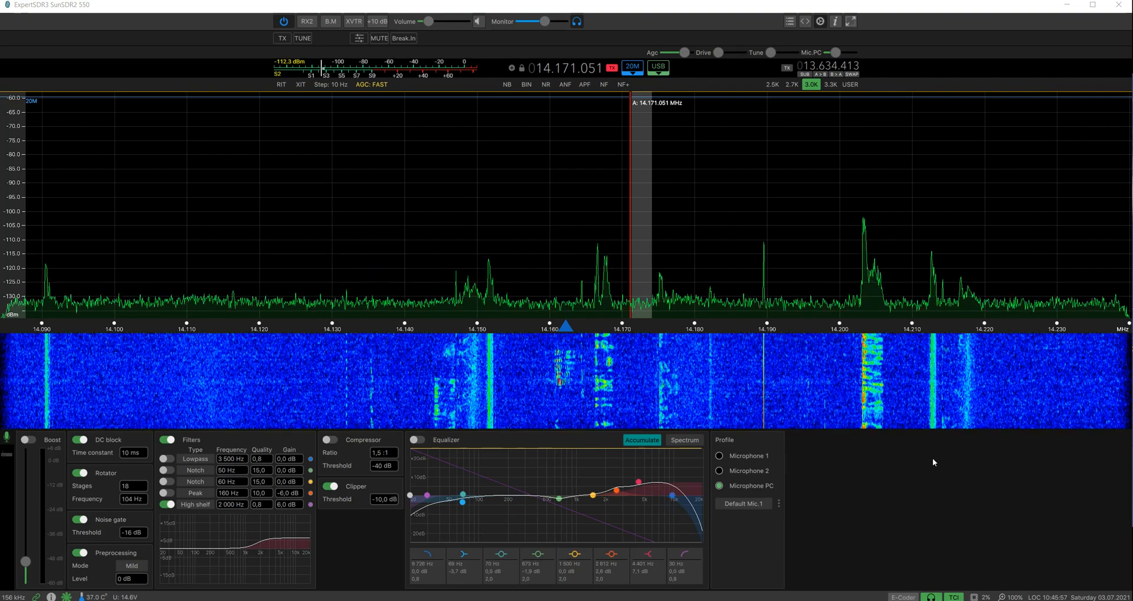
Step: Transmit a test with the equalizer switched on, return to receive and hide the microphone settings
key(space)
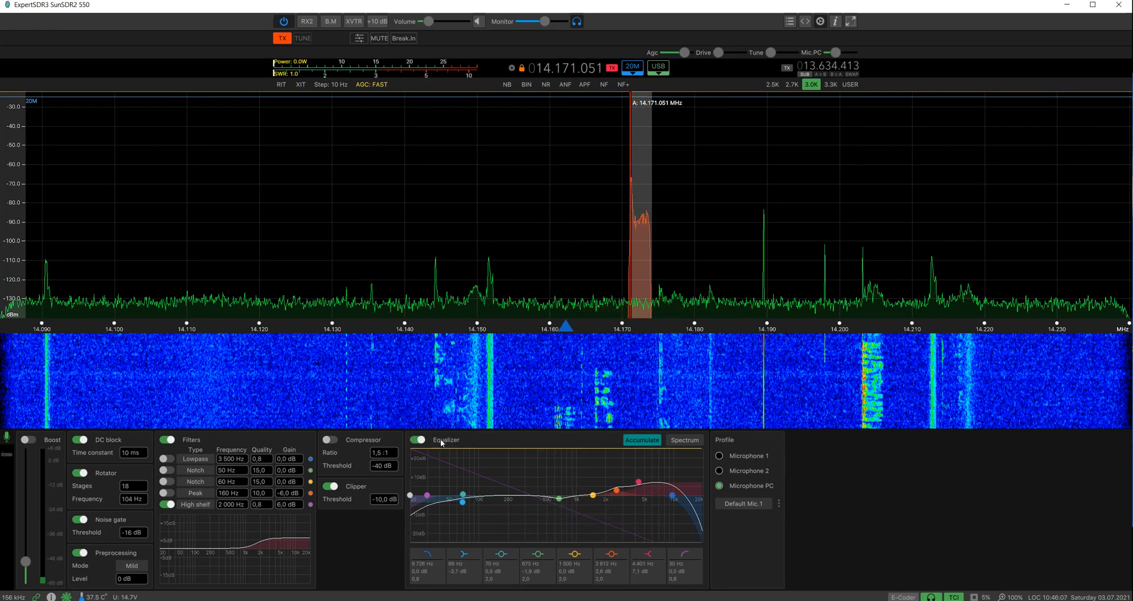
key(space)
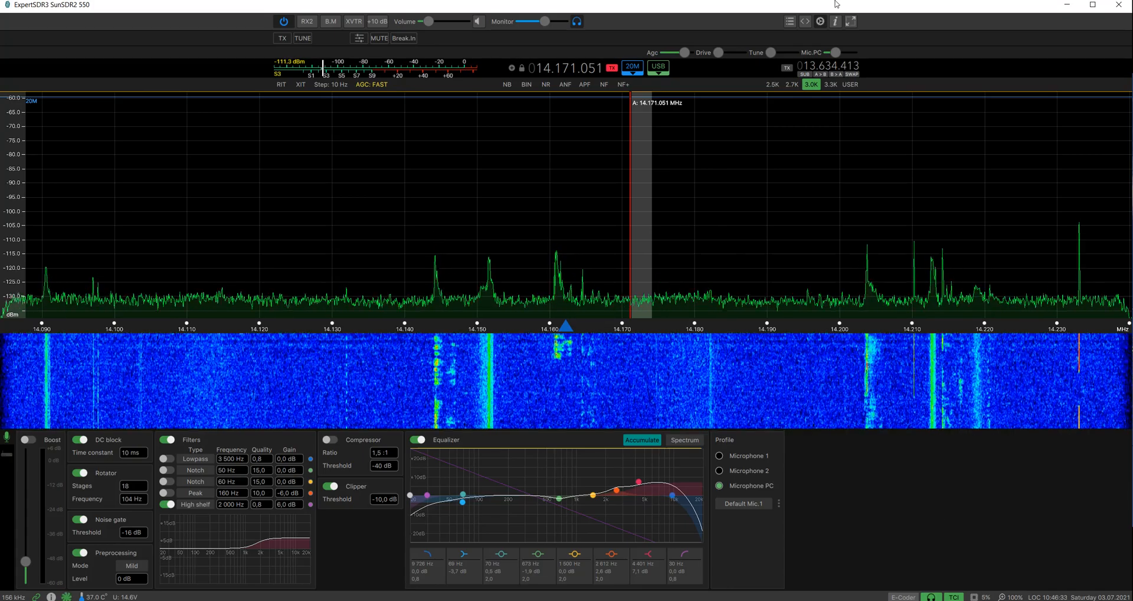
click(821, 22)
click(820, 24)
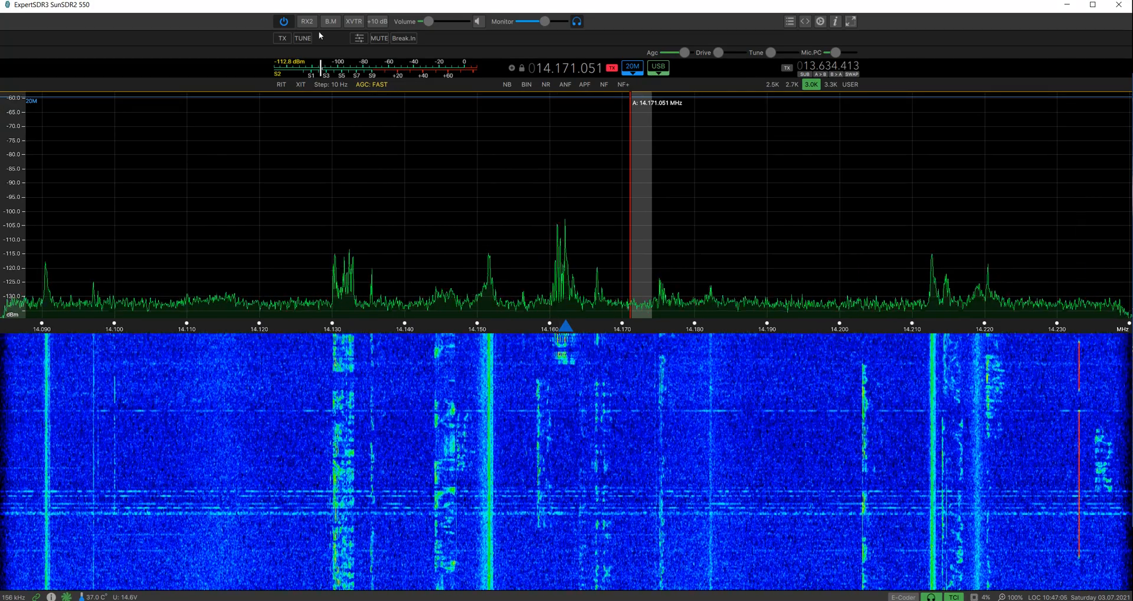
Step: Examine the antenna, external control, delay, RX gain and power settings of each band in the Band Manager and close it
click(330, 22)
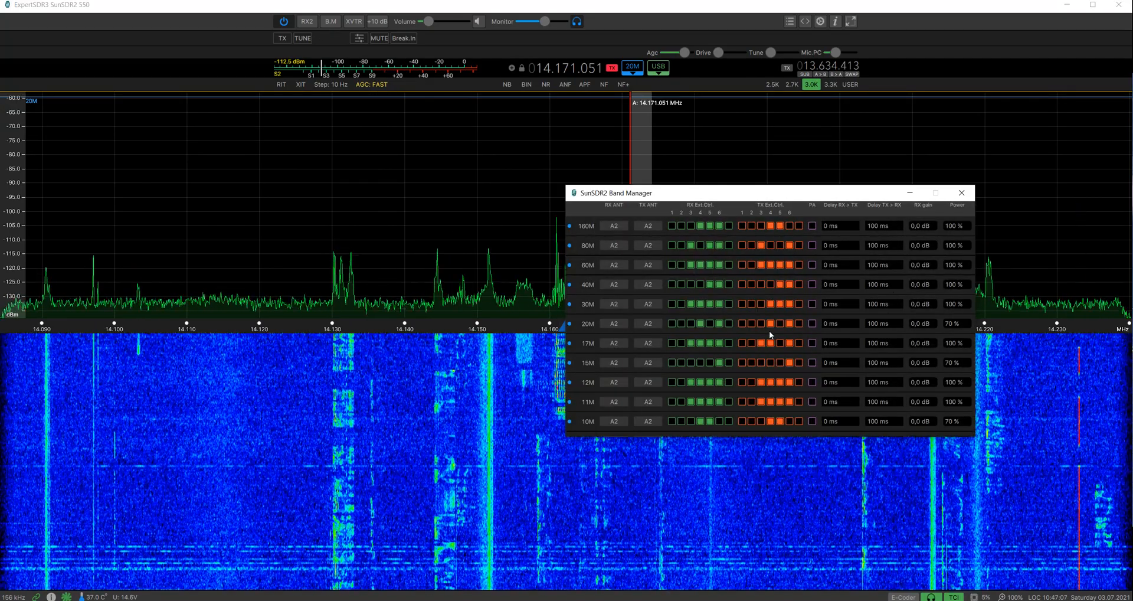
click(751, 303)
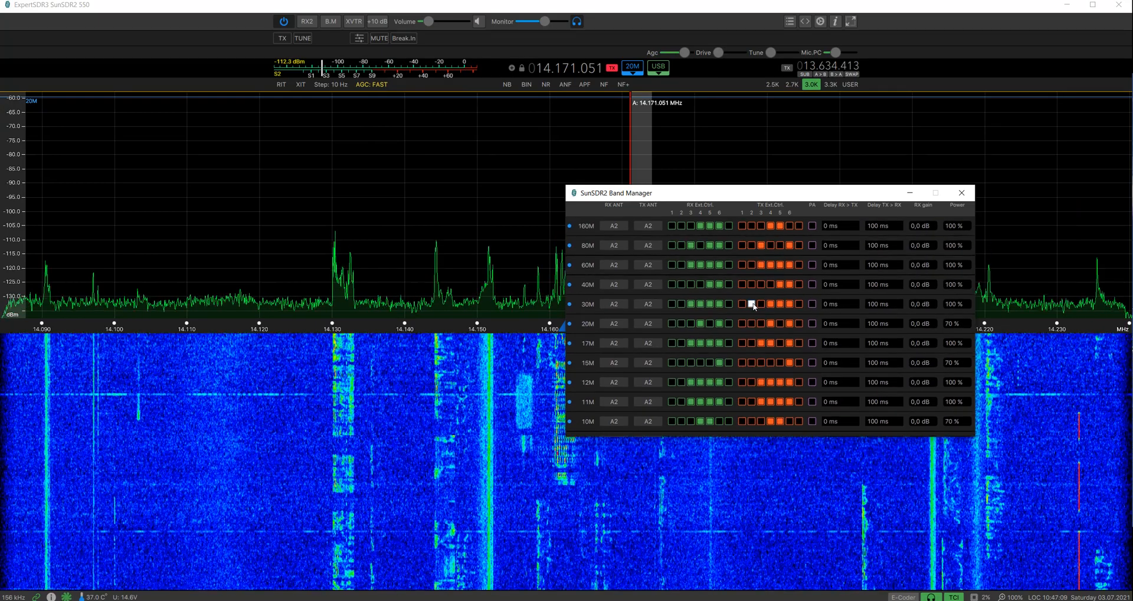
scroll(739, 283, down, 3)
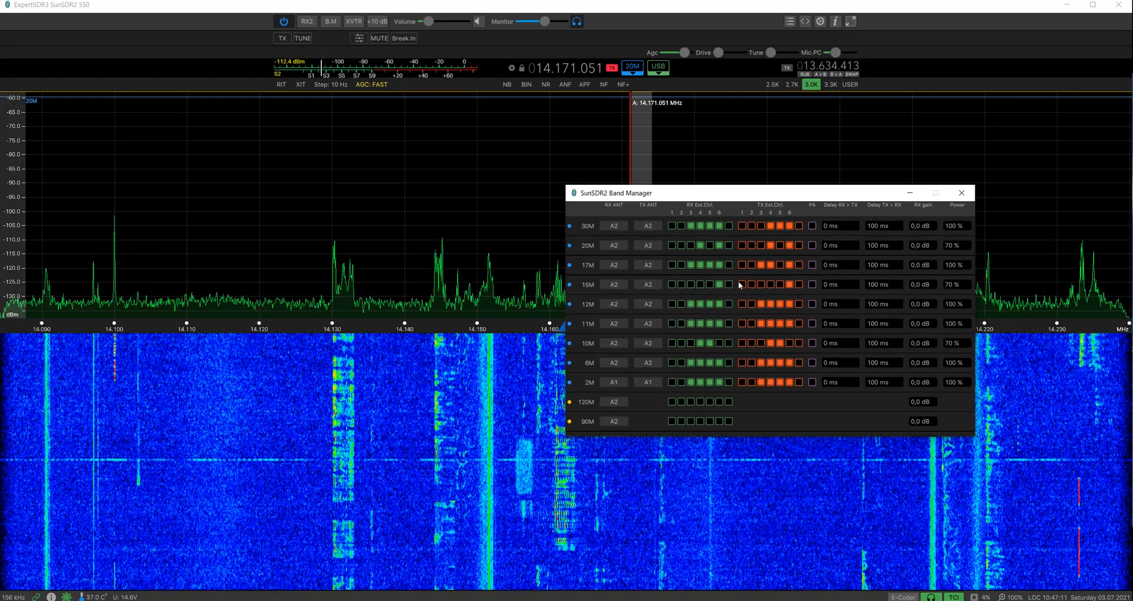
scroll(739, 283, up, 3)
scroll(740, 284, down, 1)
scroll(740, 285, up, 2)
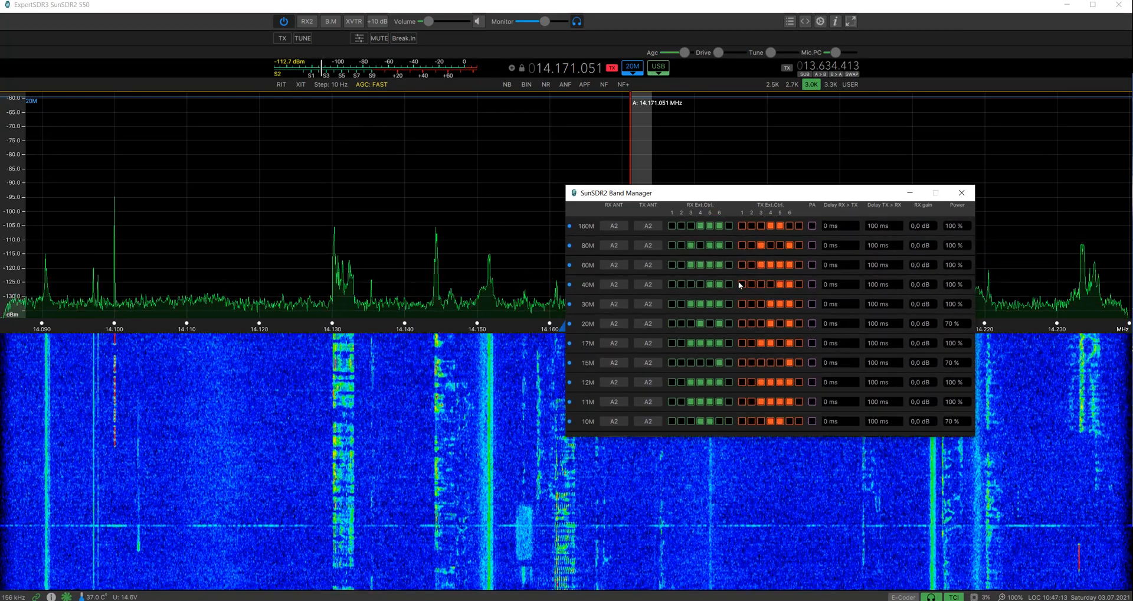
scroll(738, 283, down, 5)
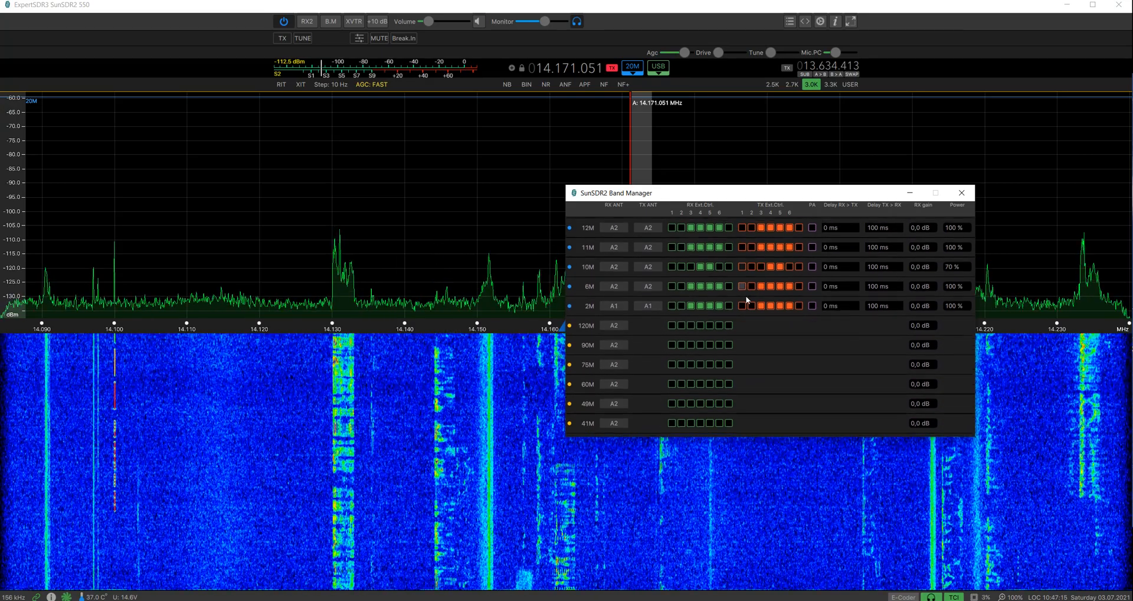
scroll(746, 298, up, 5)
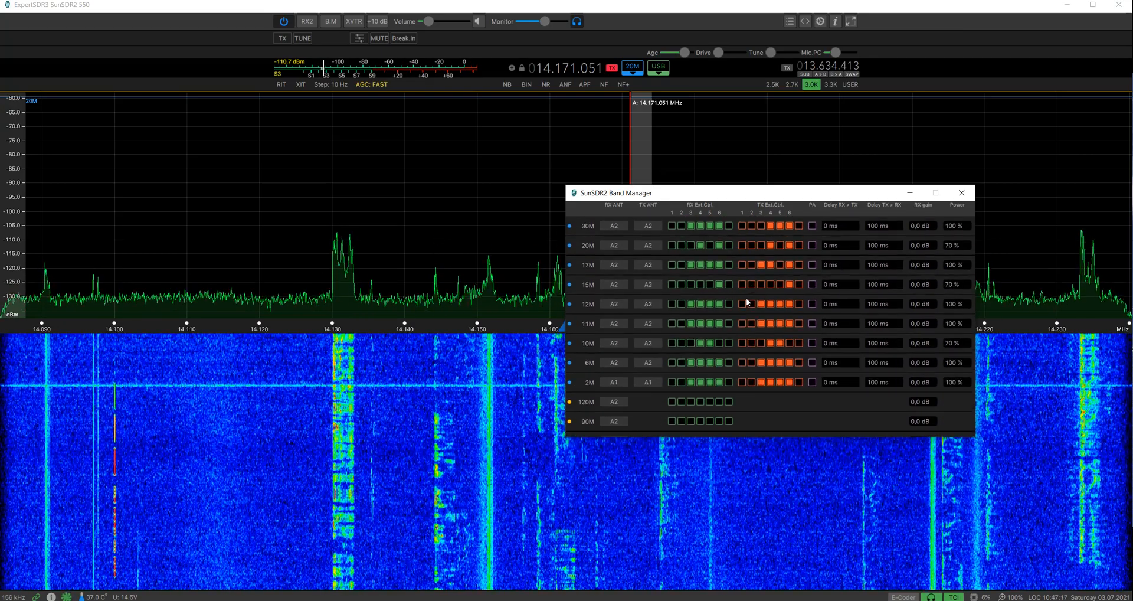
scroll(746, 298, up, 1)
click(962, 193)
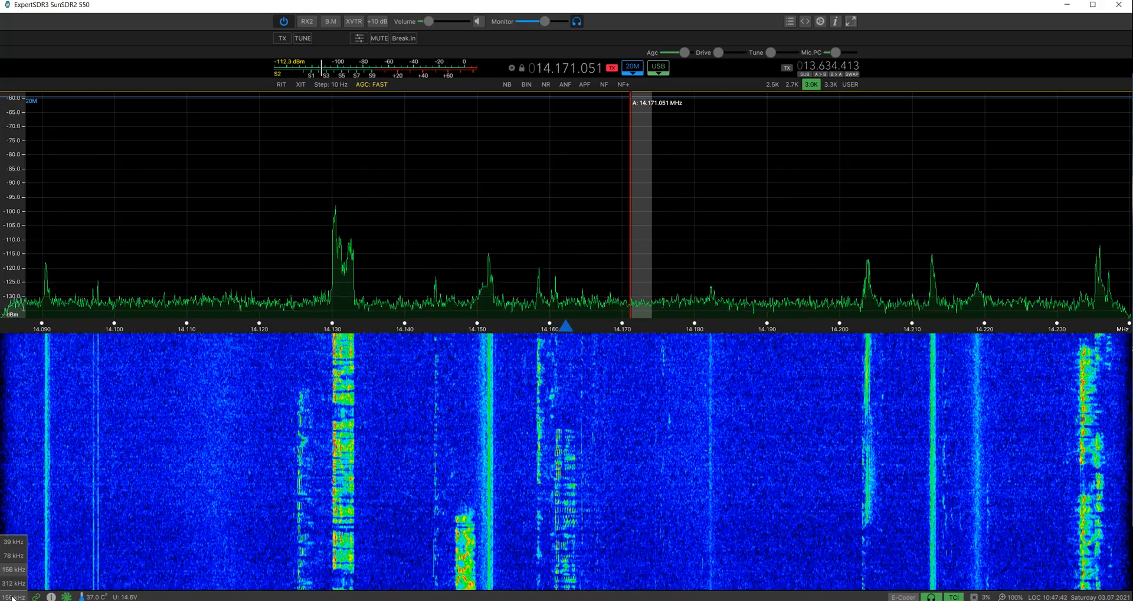
Step: Set the spectrum bandwidth to 78 kHz
click(13, 558)
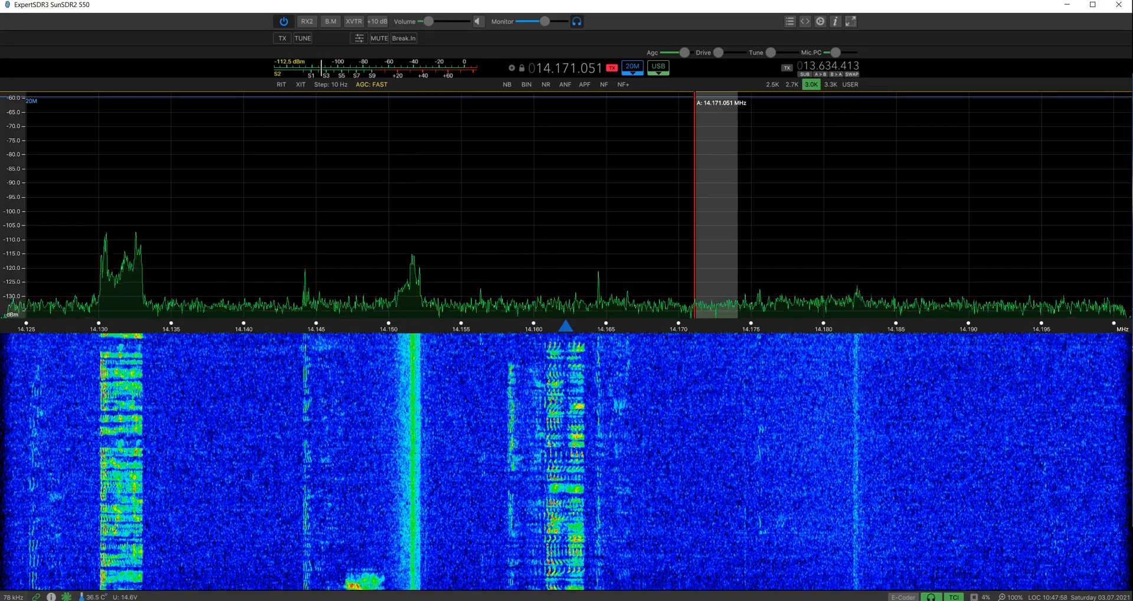
Step: View the SunSDR2 device status information and the hardware filter options, closing each one
click(52, 597)
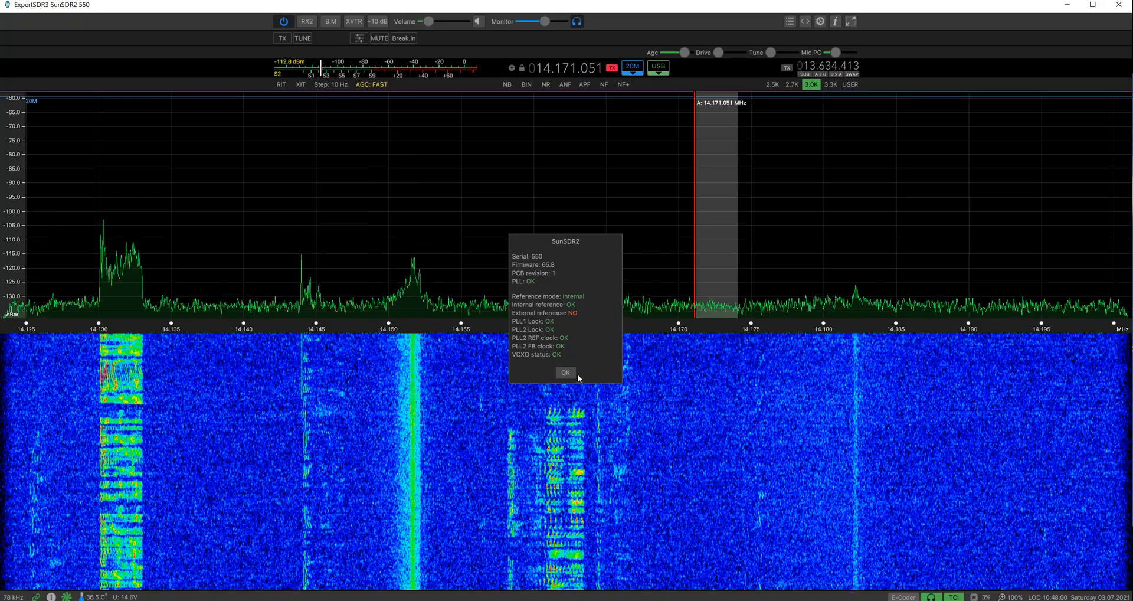
click(568, 372)
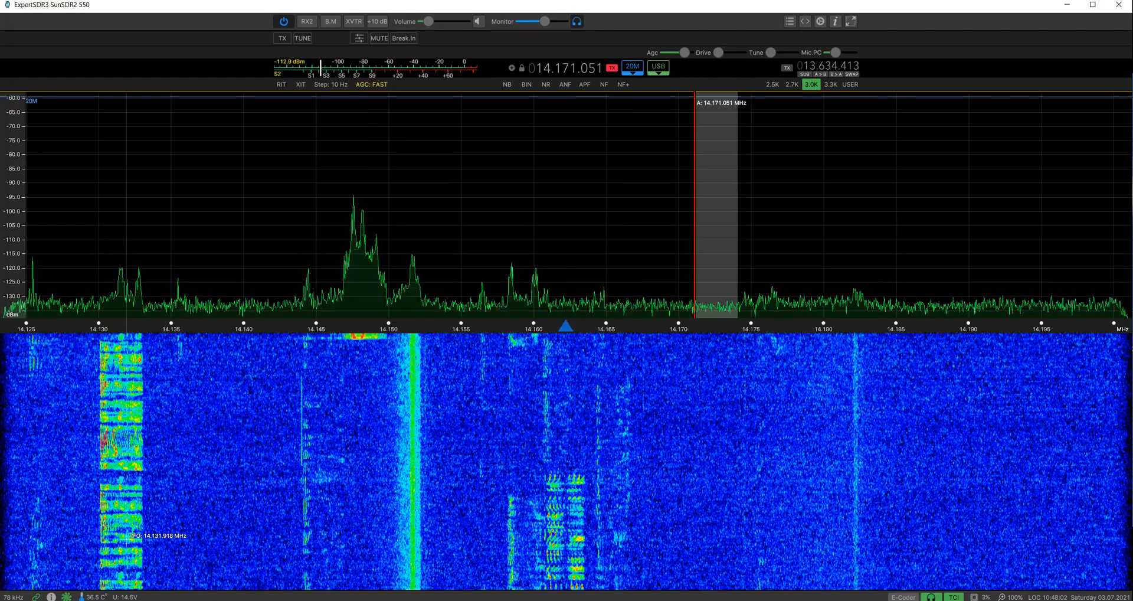
right_click(37, 598)
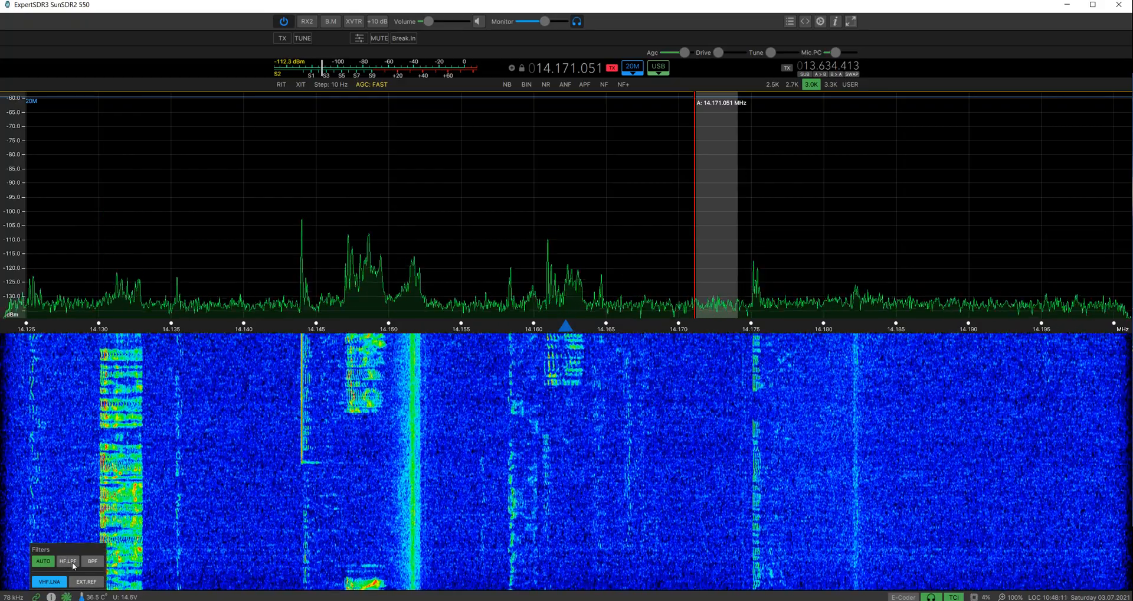
click(71, 564)
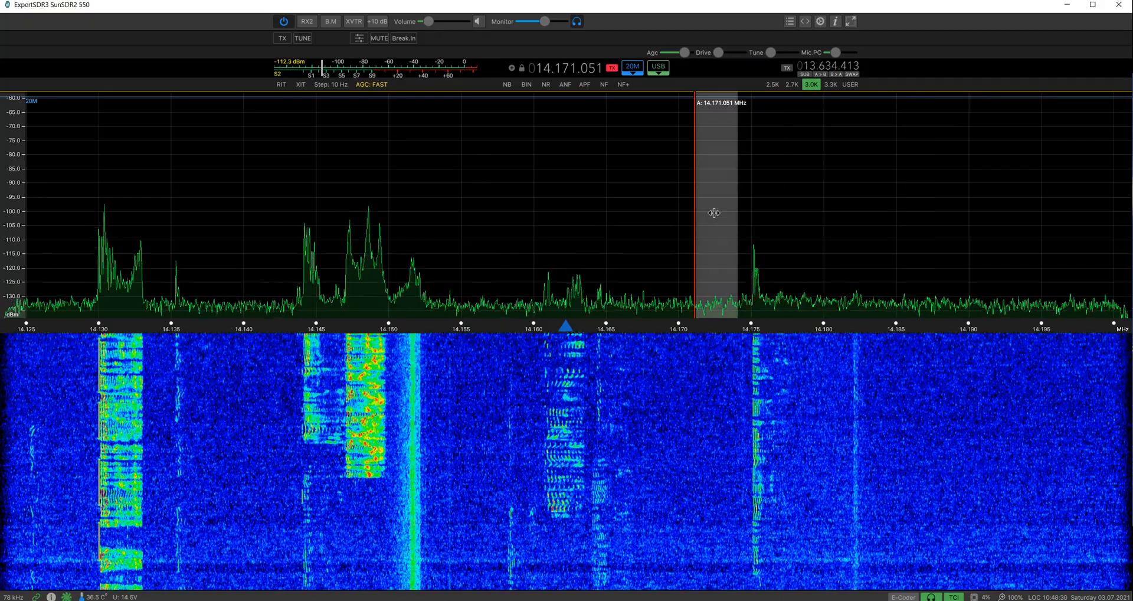
Step: Tune the receiver to 14.130.000 MHz on the signal near the lower end of the spectrum and raise the volume
drag(721, 232, 118, 273)
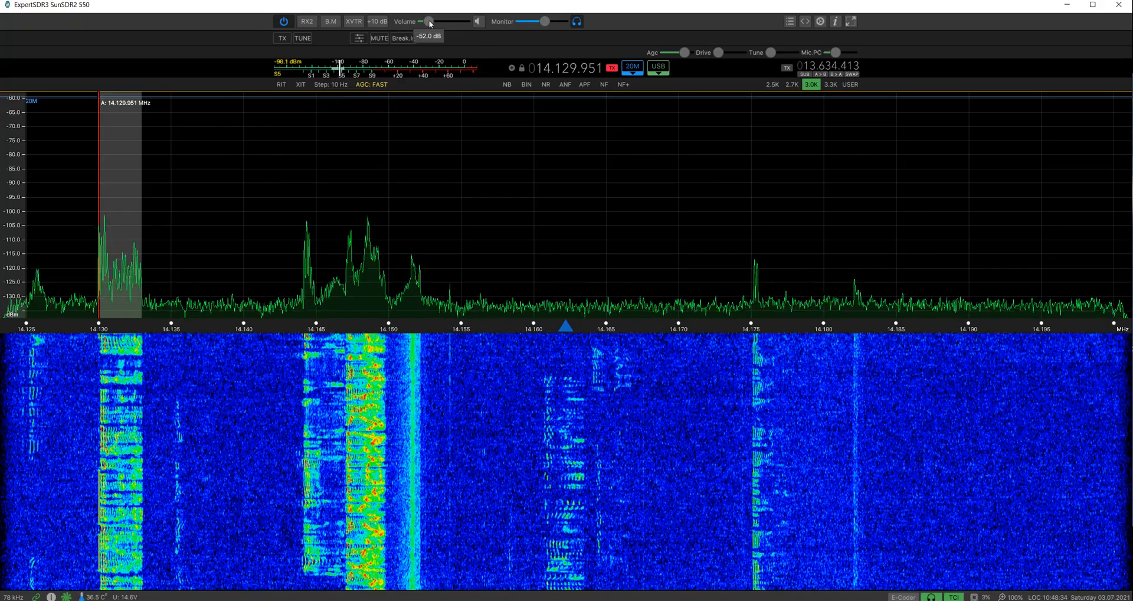
drag(428, 22, 440, 21)
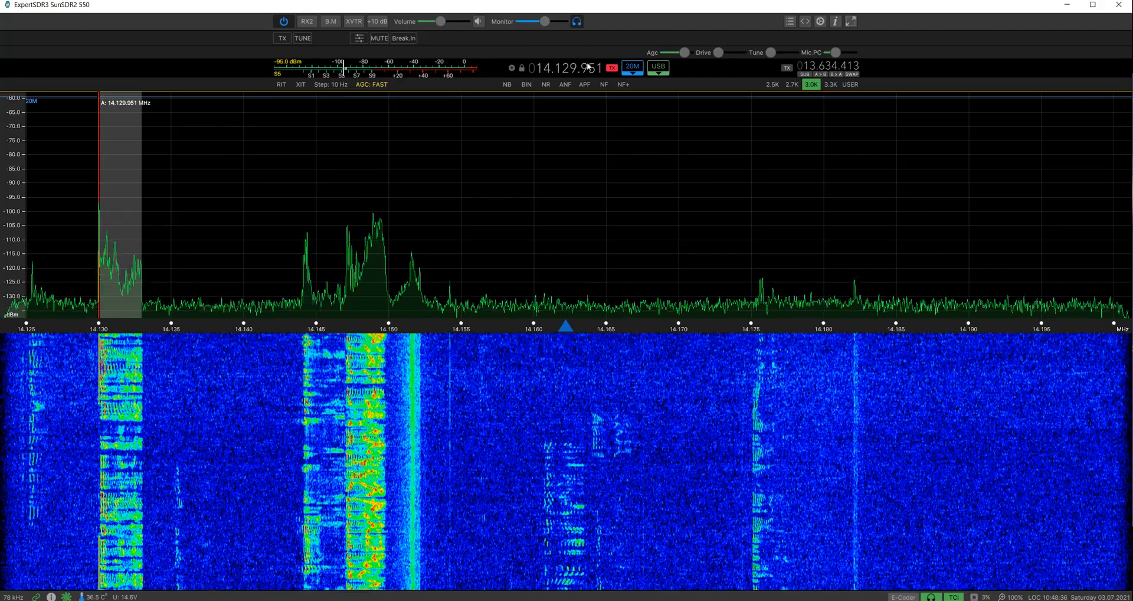
scroll(593, 69, up, 4)
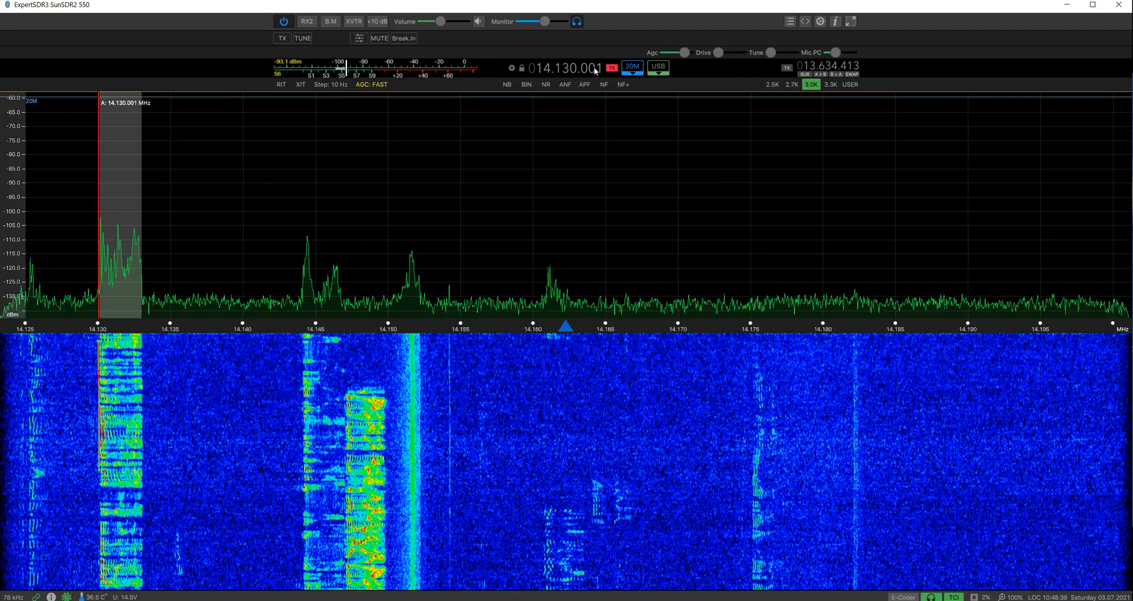
scroll(597, 69, down, 1)
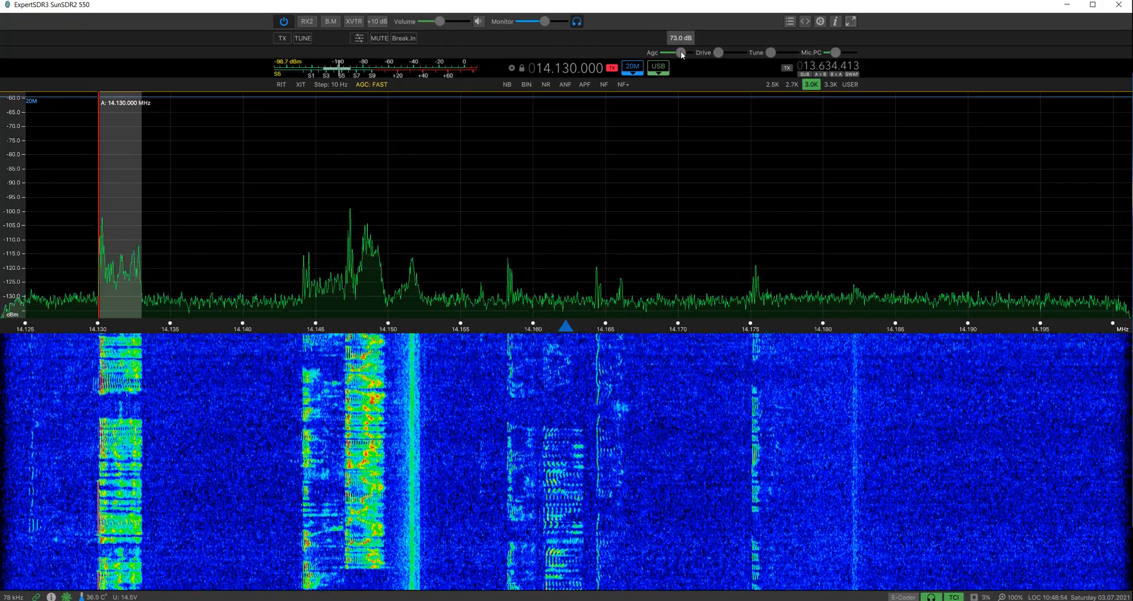
Step: Retune the receiver to 14.137.360 MHz and try the sound controls by toggling mute and moving the volume to 0.0 dB and back down
drag(118, 173, 226, 178)
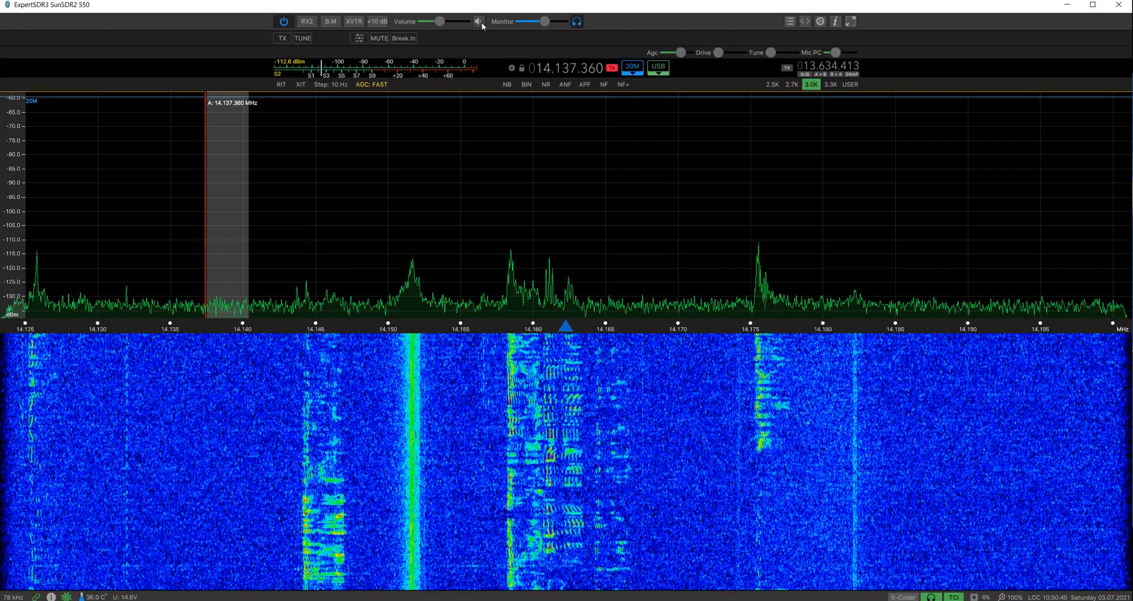
click(482, 23)
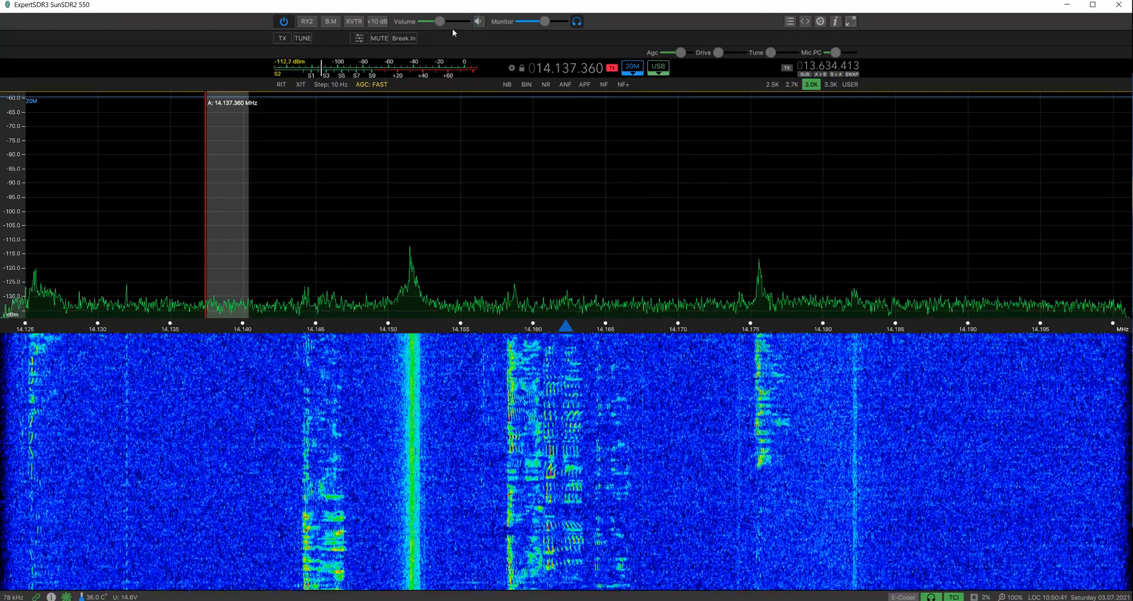
drag(443, 22, 455, 22)
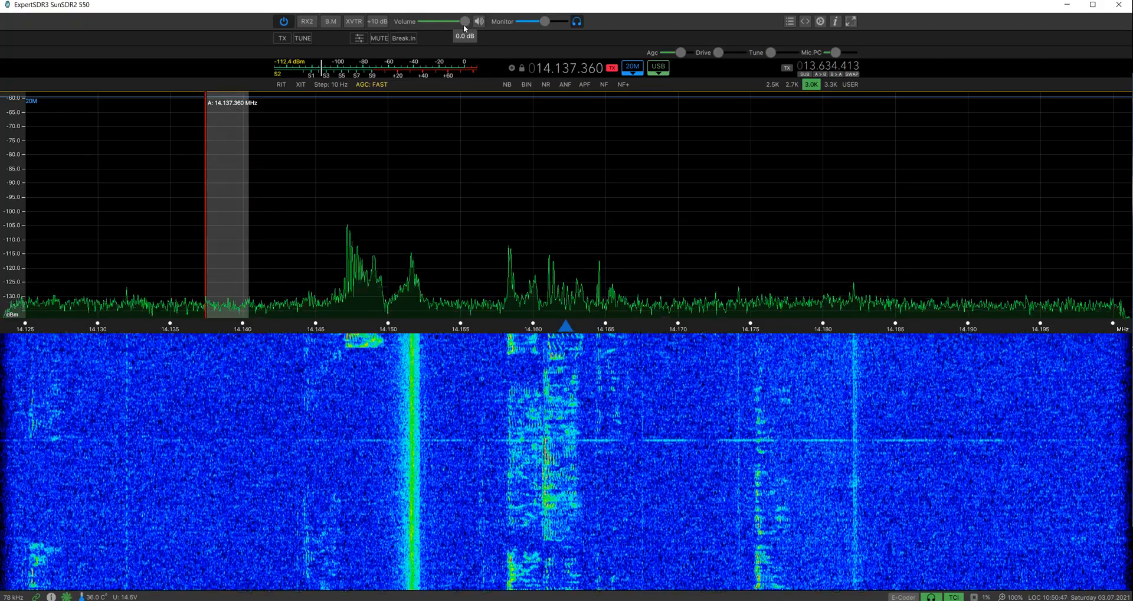
drag(464, 26, 450, 23)
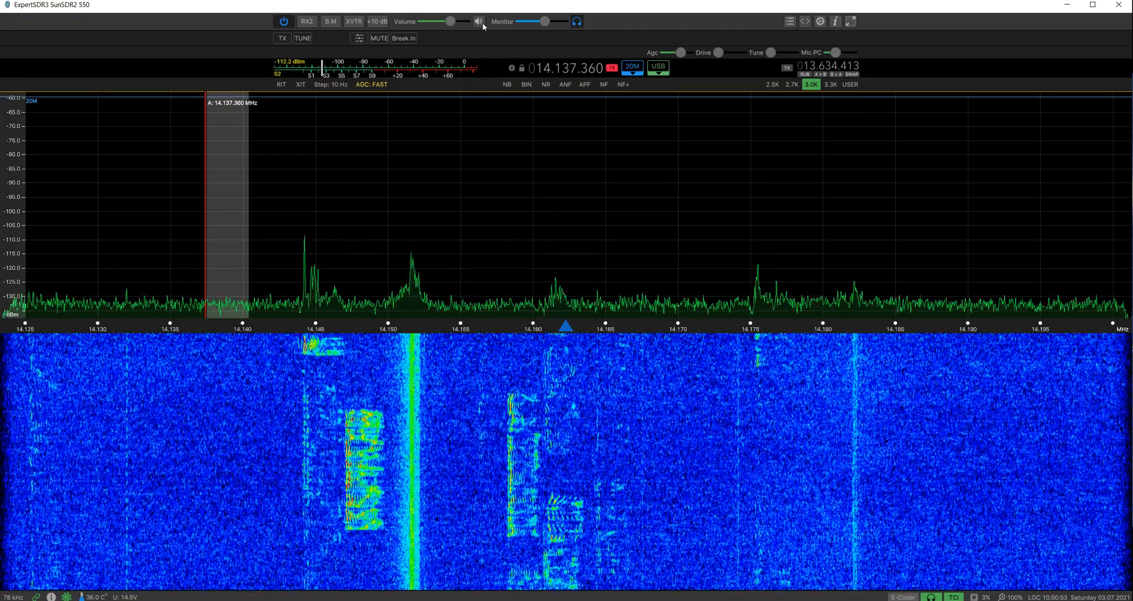
click(479, 22)
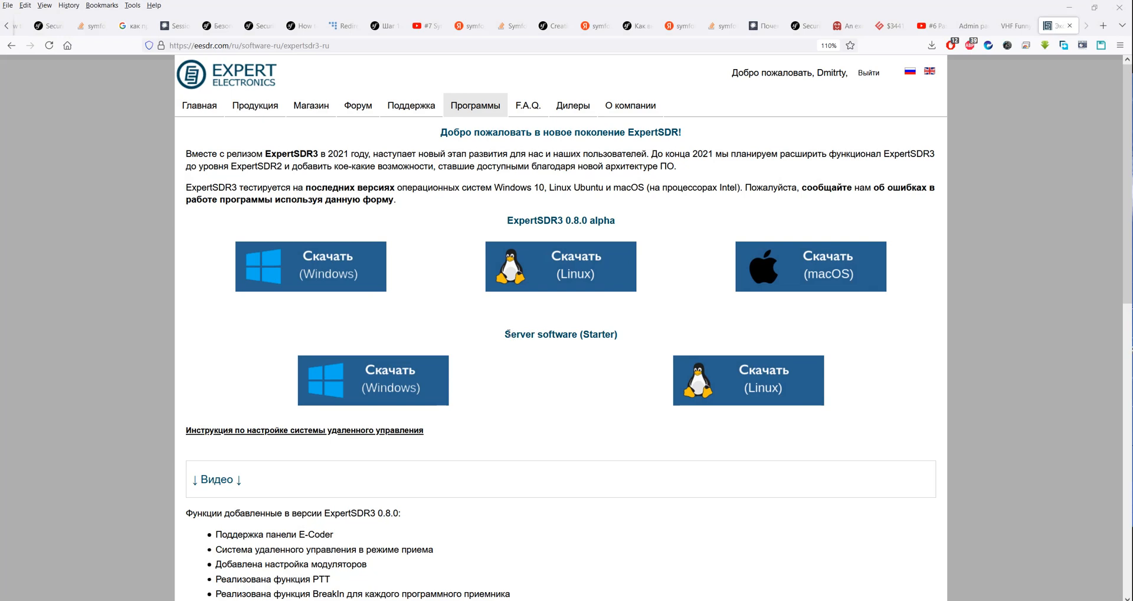
Step: Highlight the "Server software (Starter)" heading on the ExpertSDR3 download page and switch to ERS_RUS.pdf in Adobe Acrobat Reader
drag(507, 334, 625, 340)
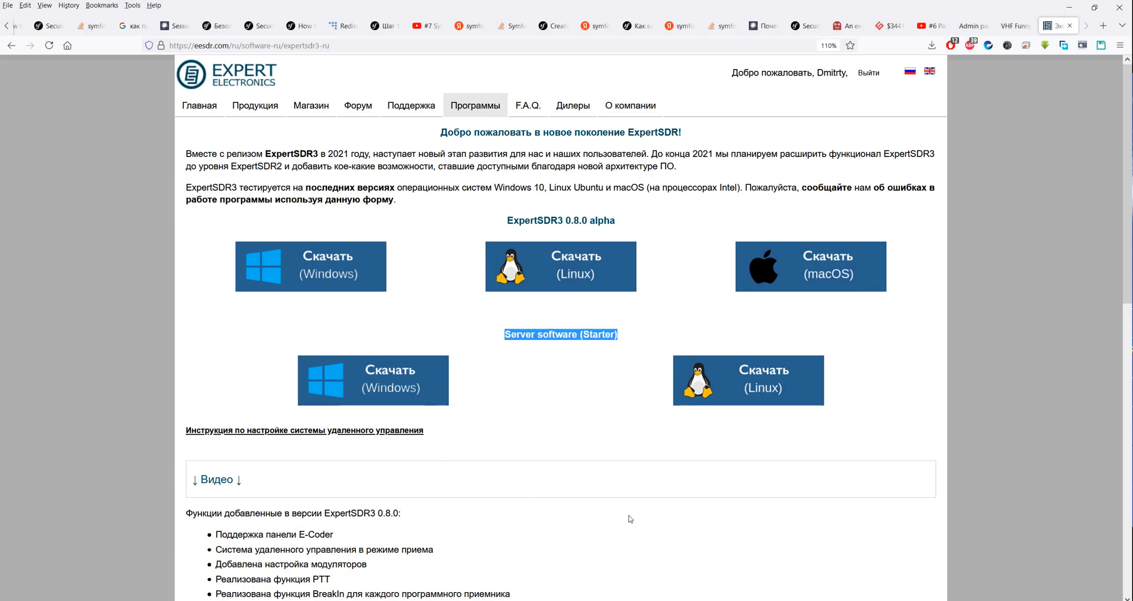
click(745, 600)
scroll(883, 335, down, 1)
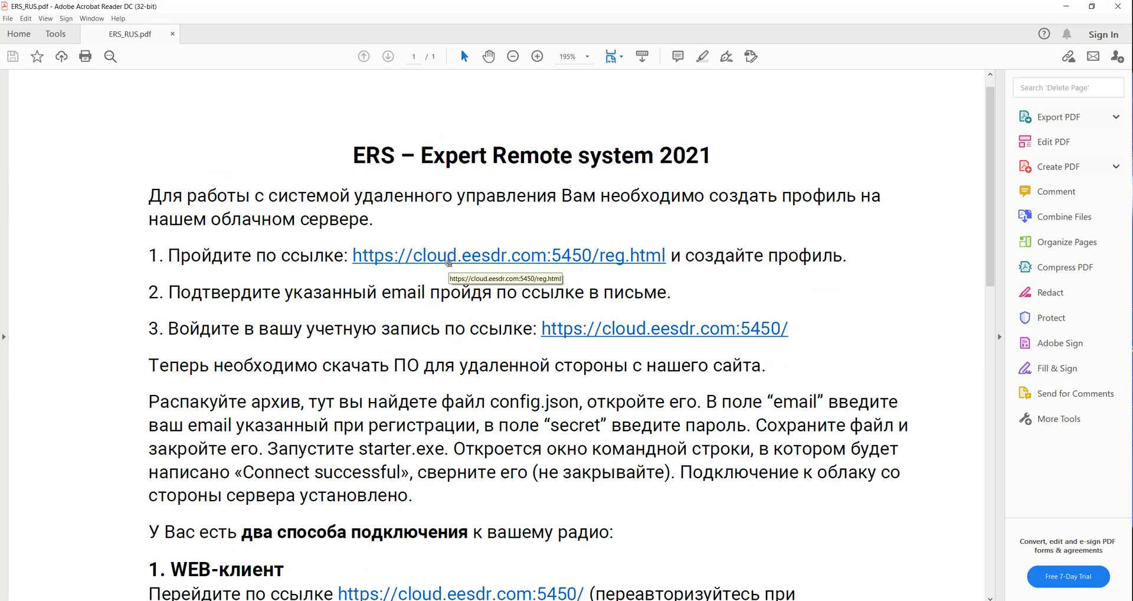
Step: View the cloud registration page and the cloud account page from the guide's links, returning to the PDF after each
click(449, 258)
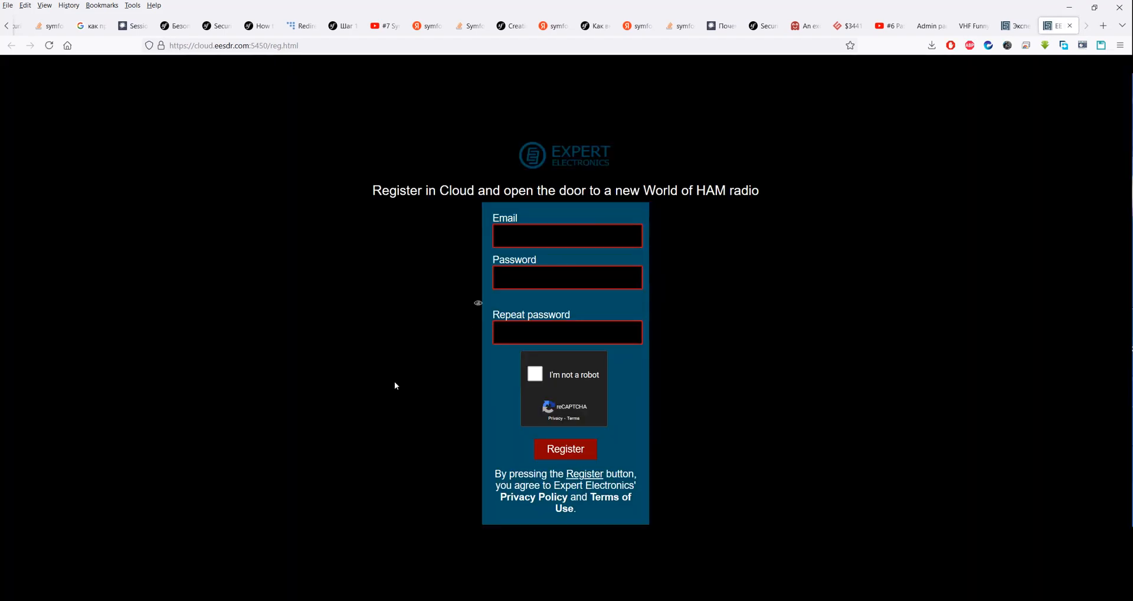
key(alt+Tab)
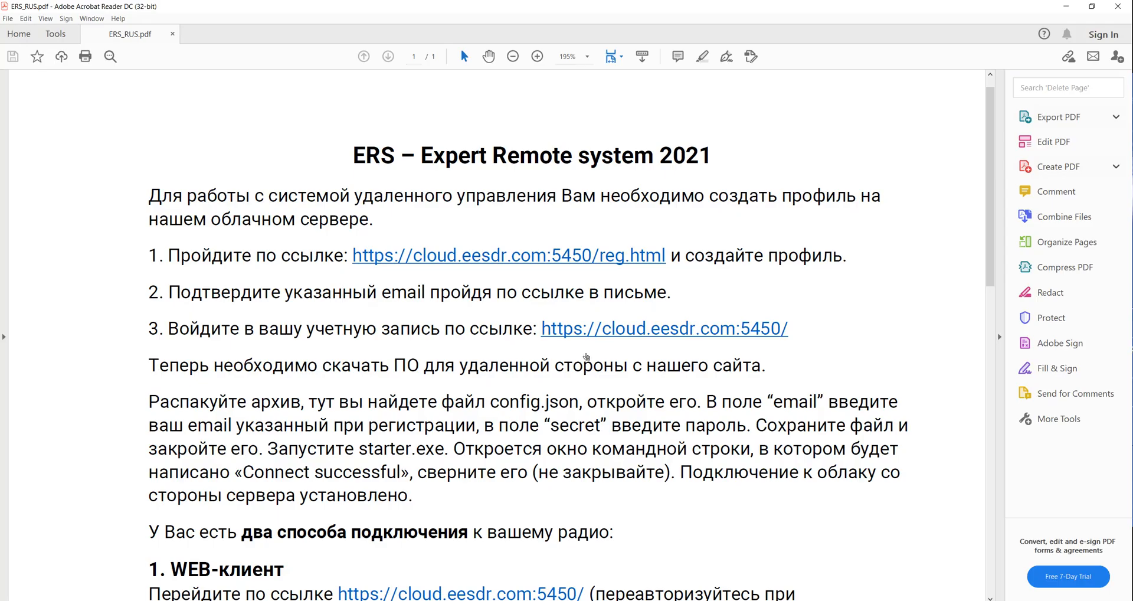
click(632, 334)
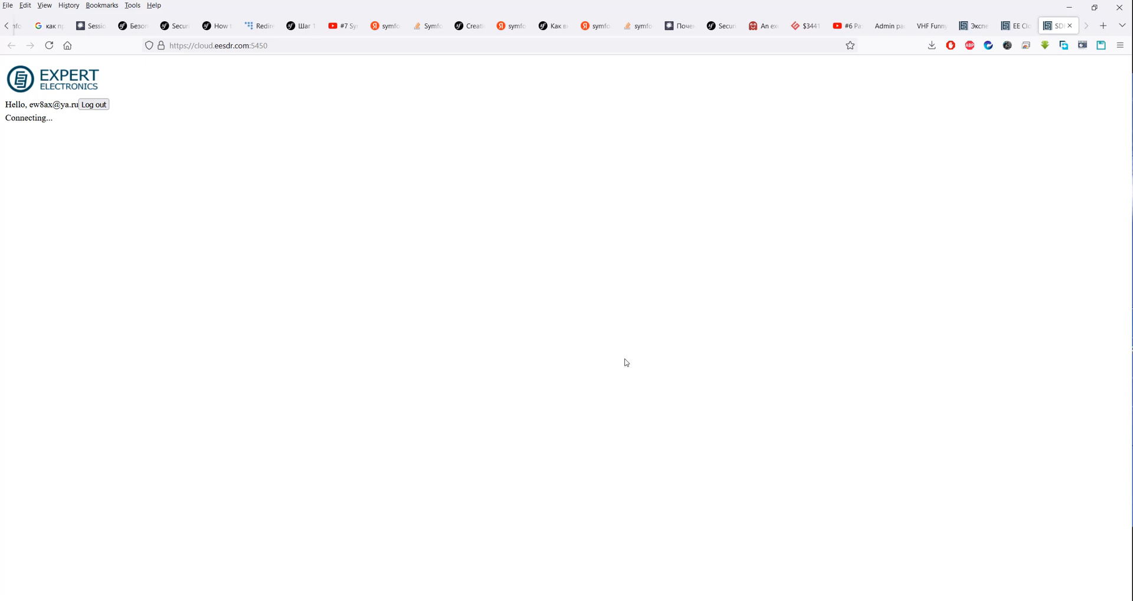
key(alt+Tab)
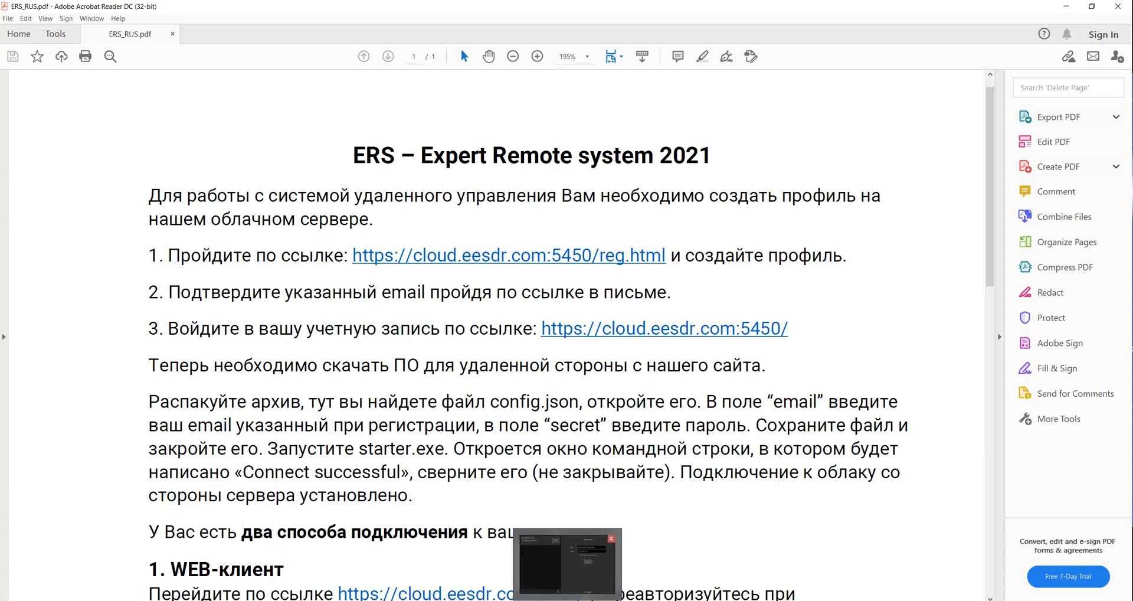
Step: Bring up the ExpertSDR3 start window to view its Remote login section over the guide, and return to the PDF
click(568, 600)
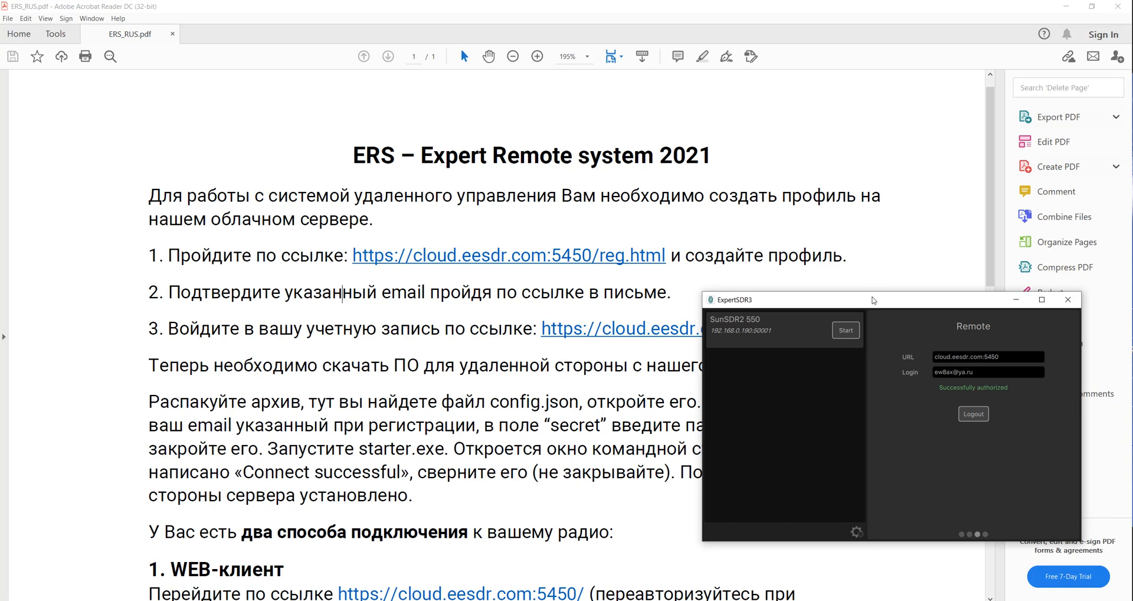
drag(874, 300, 826, 277)
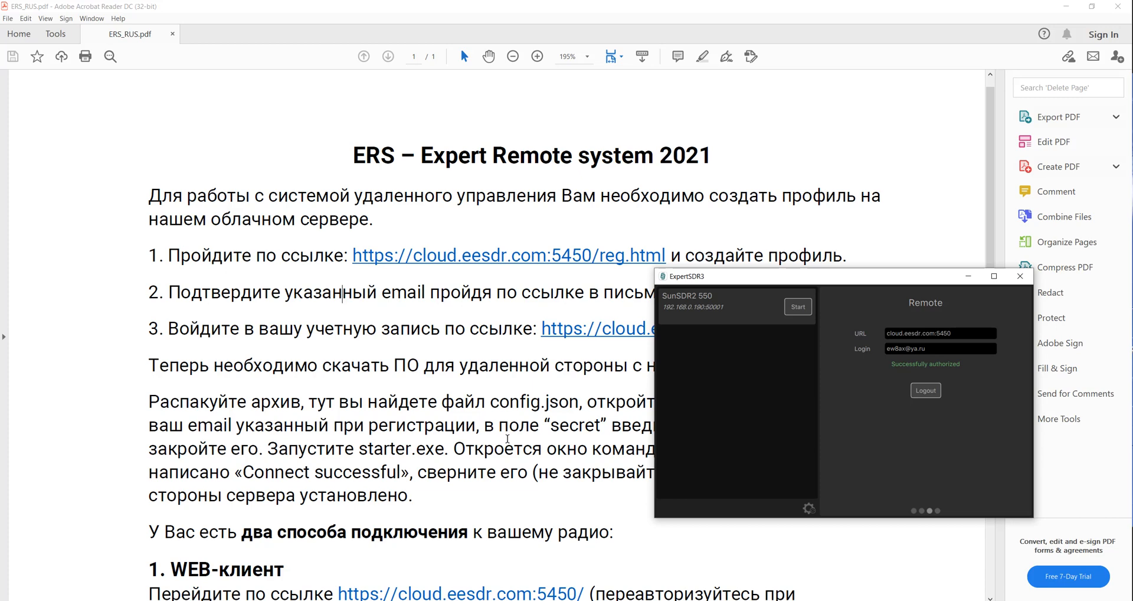
click(481, 434)
Step: Read the Expert Remote System guide, covering profile creation, the config.json setup and the WEB client and ExpertSDR3 connection methods
scroll(507, 438, down, 5)
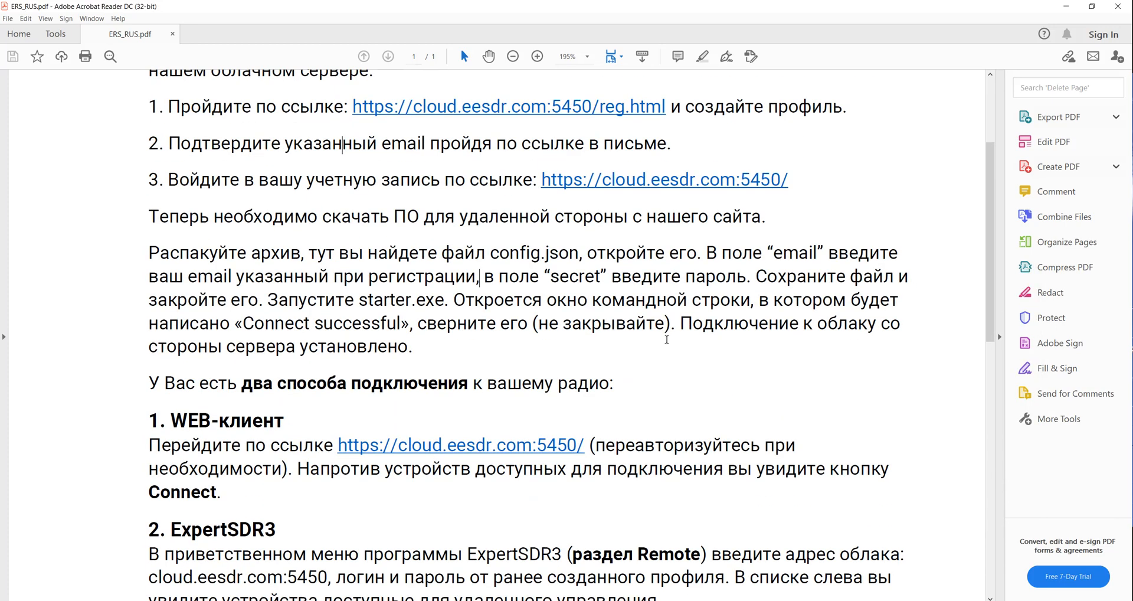
scroll(669, 347, up, 4)
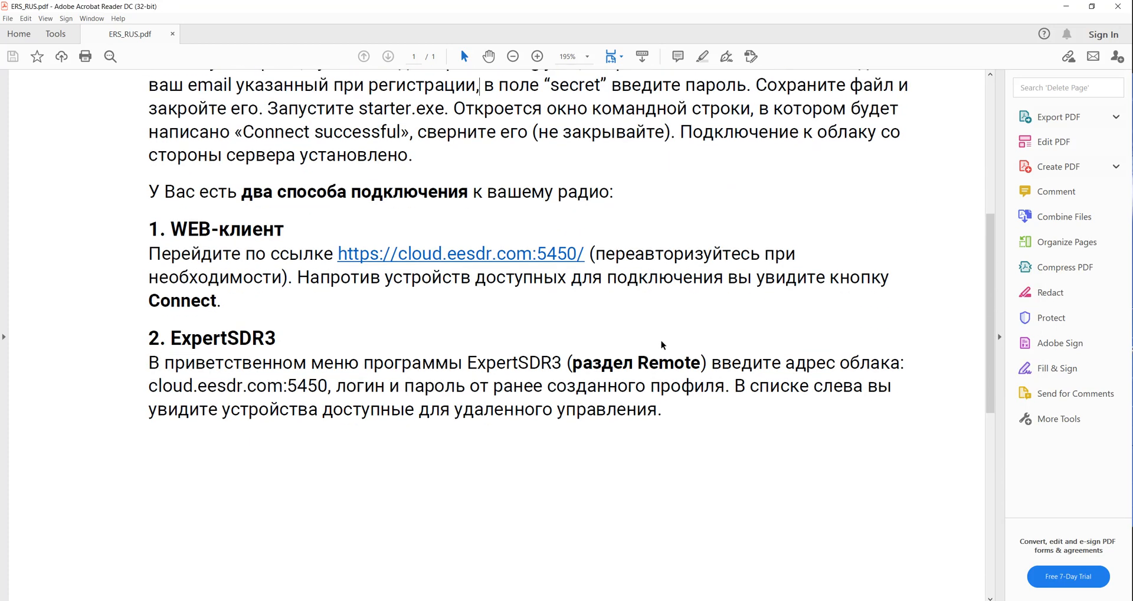
scroll(660, 341, up, 1)
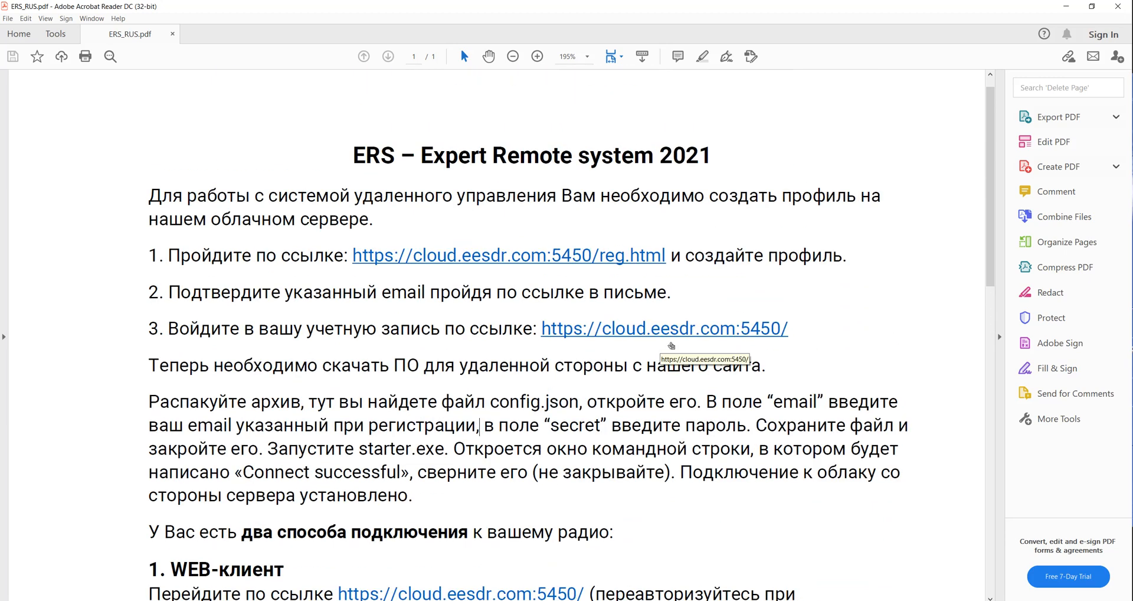
scroll(762, 376, down, 2)
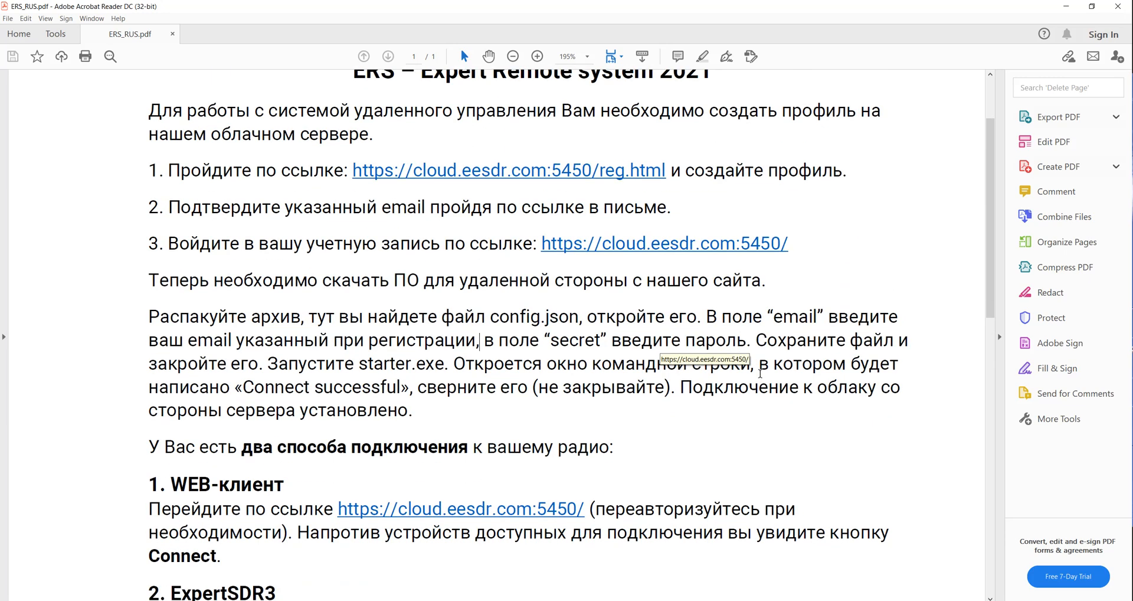
scroll(759, 372, up, 2)
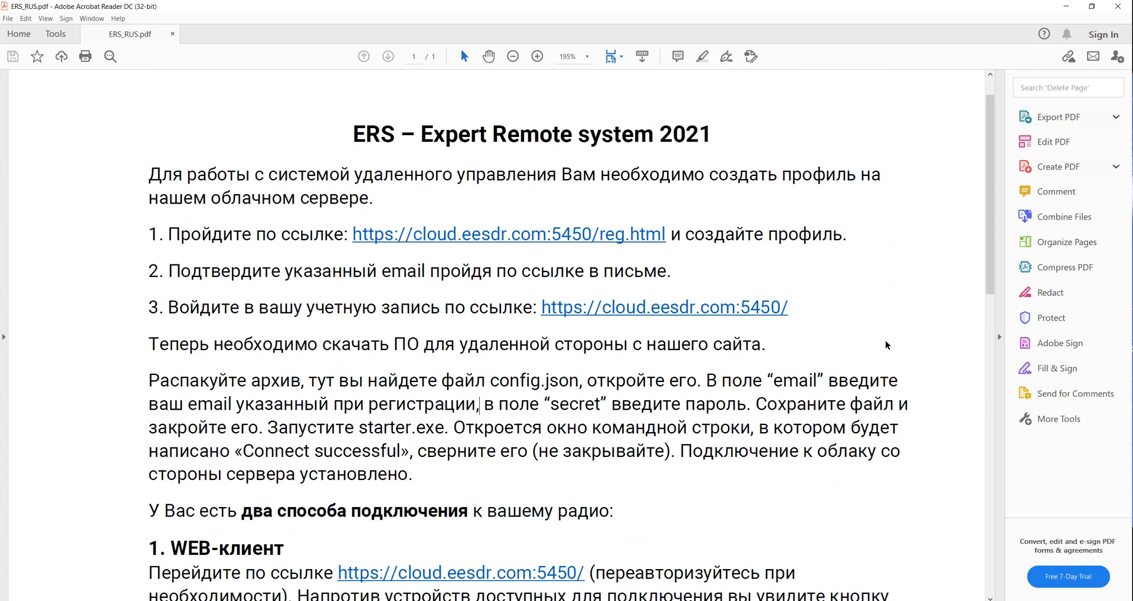
scroll(888, 345, down, 1)
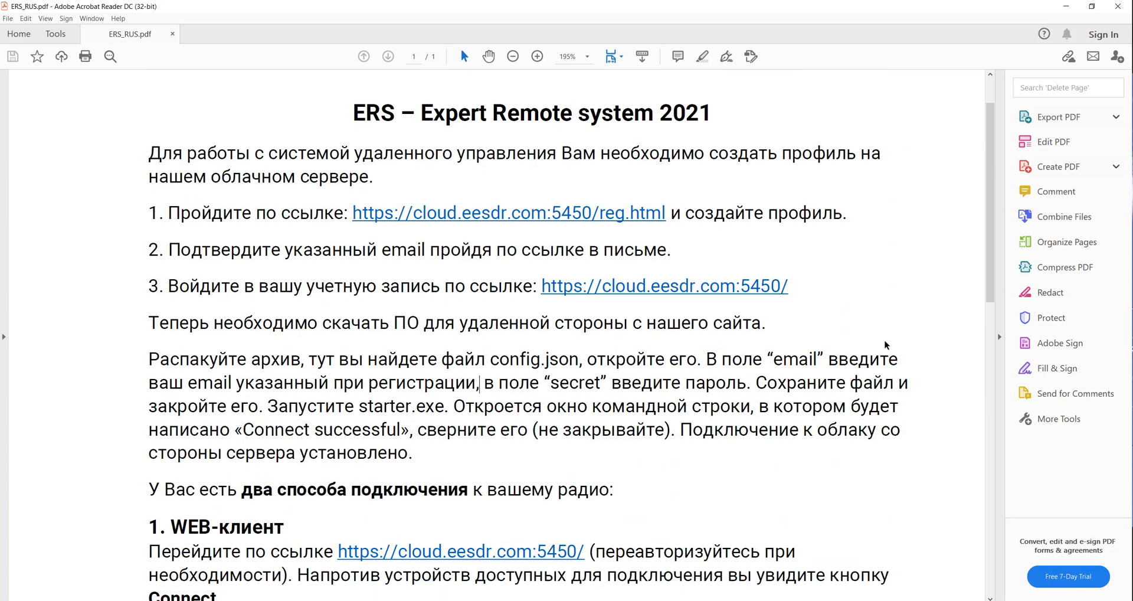
scroll(886, 345, down, 1)
scroll(790, 321, down, 3)
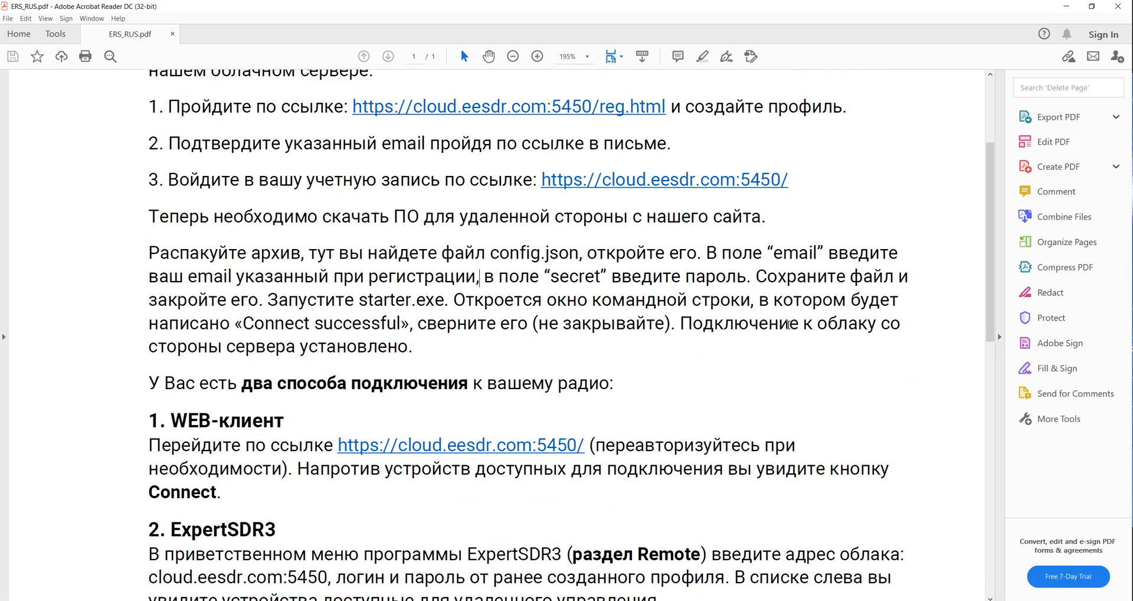
scroll(787, 324, up, 5)
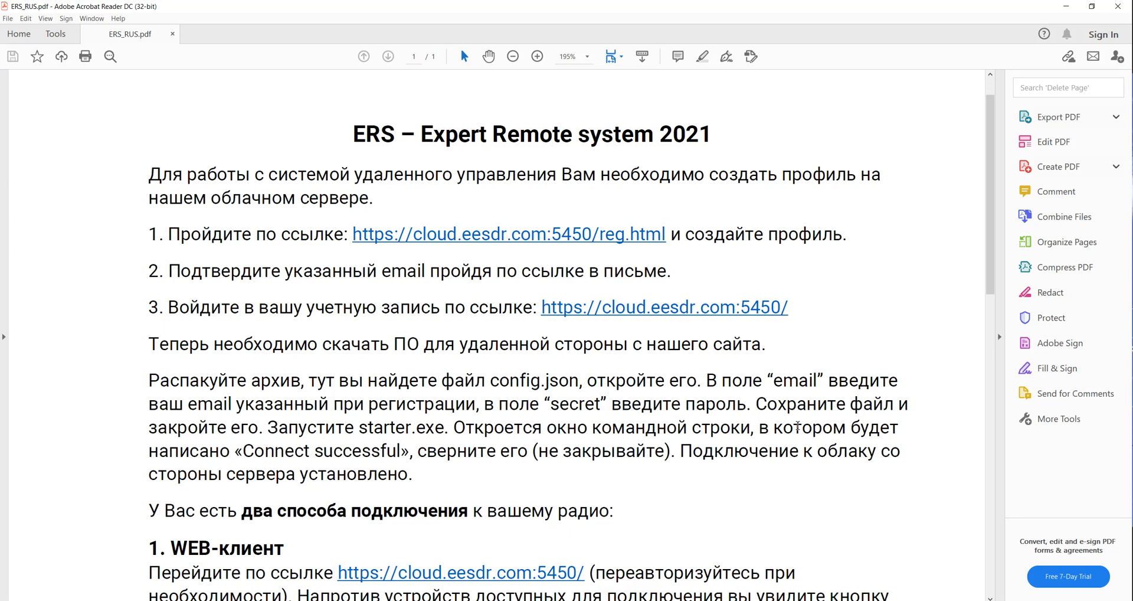
scroll(797, 426, down, 5)
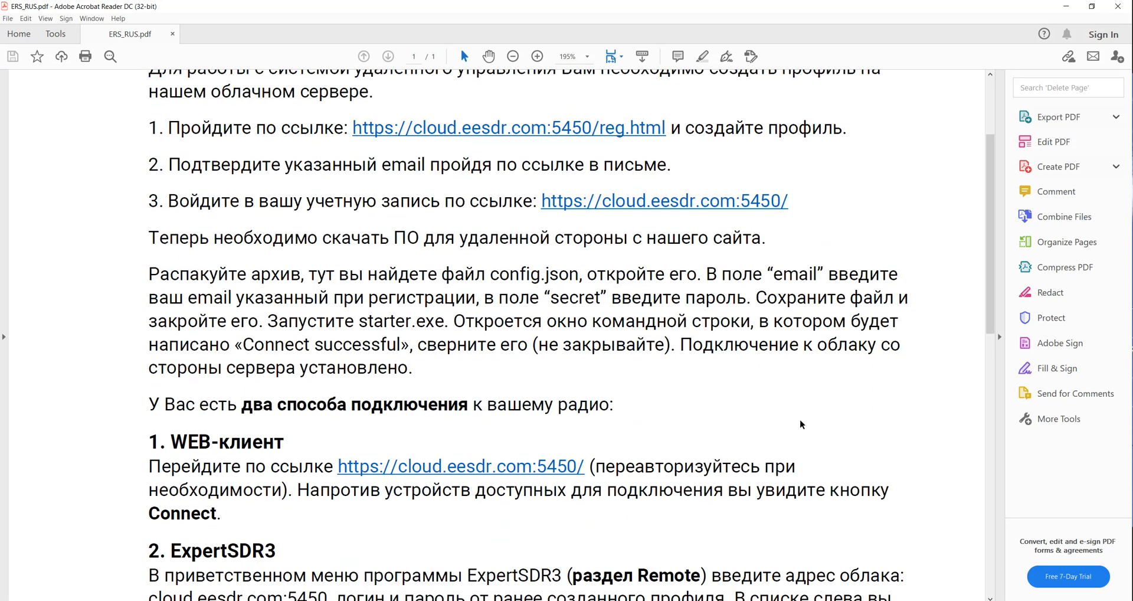
scroll(800, 417, down, 2)
scroll(784, 414, up, 2)
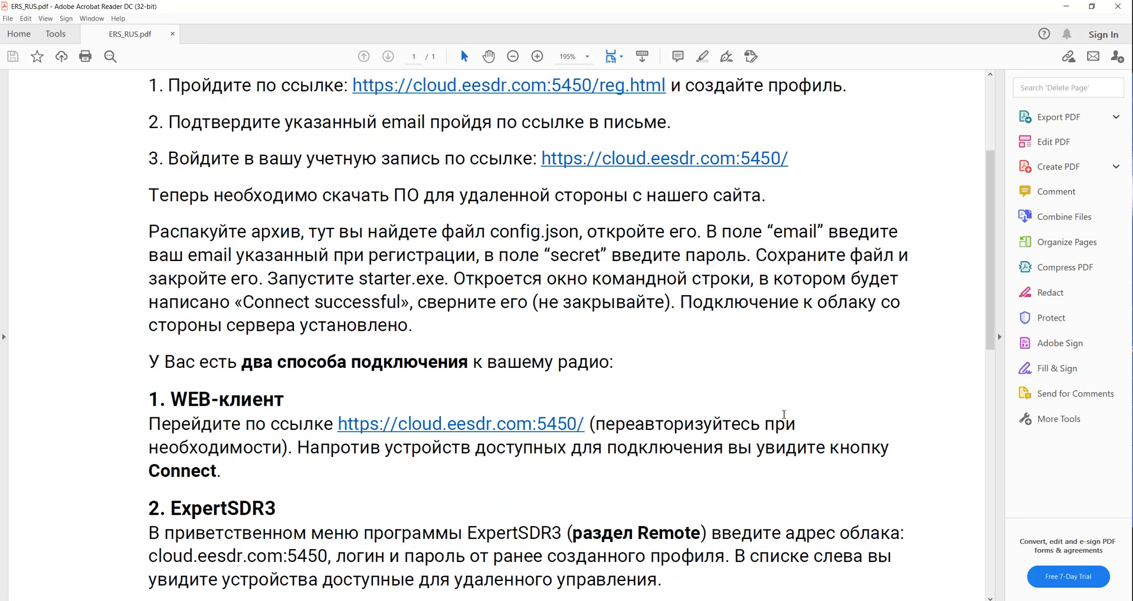
scroll(783, 414, down, 2)
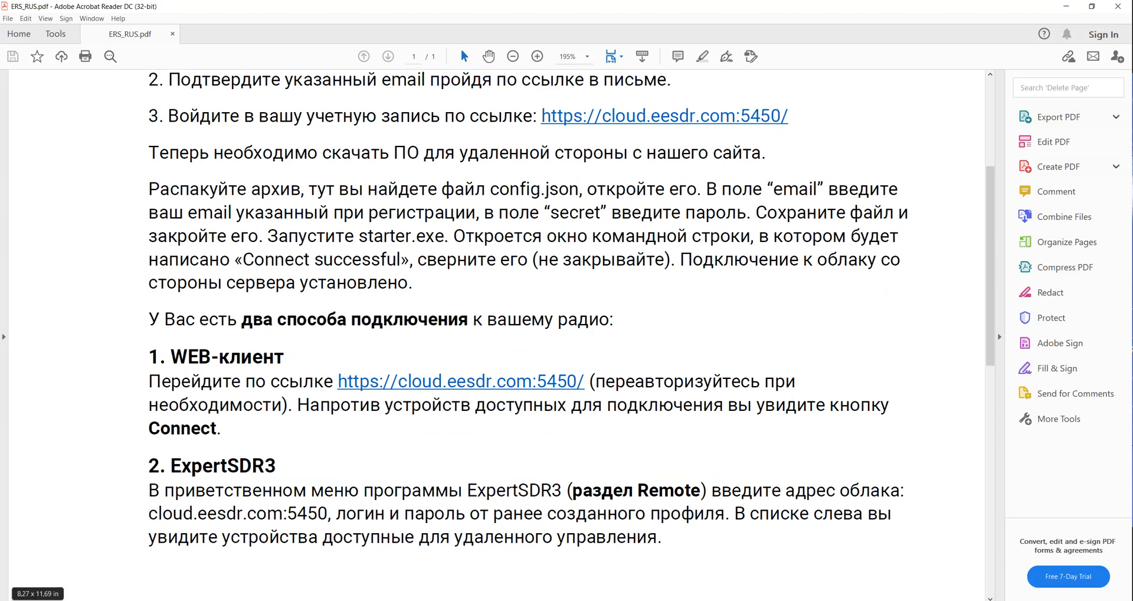
Step: Switch to the Chrome window with the cloud.eesdr.com:5450 web client page
click(126, 600)
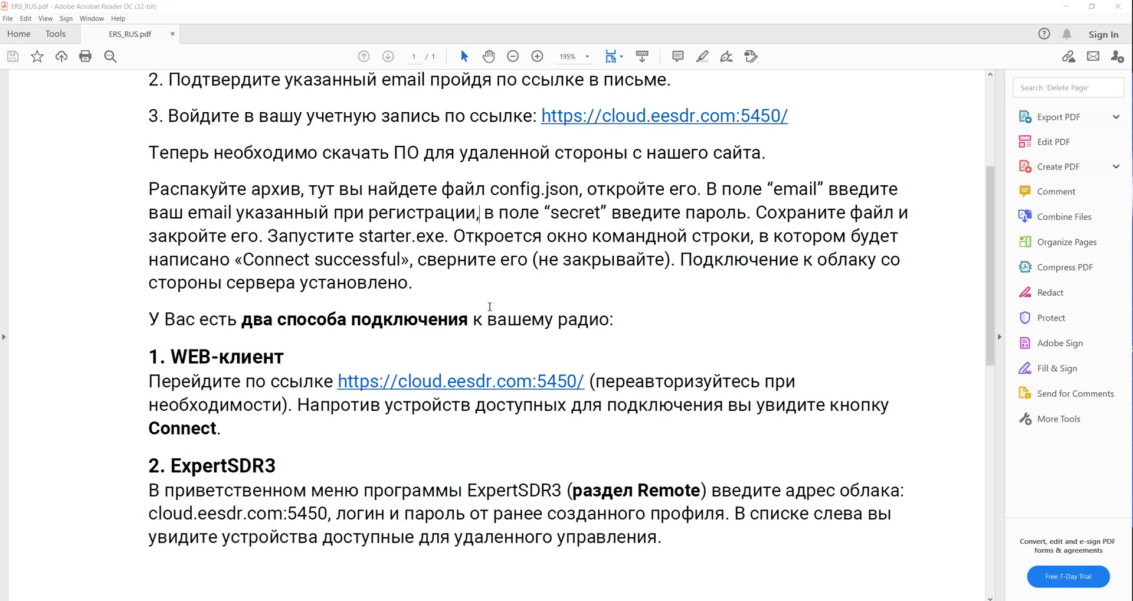
key(alt+Tab)
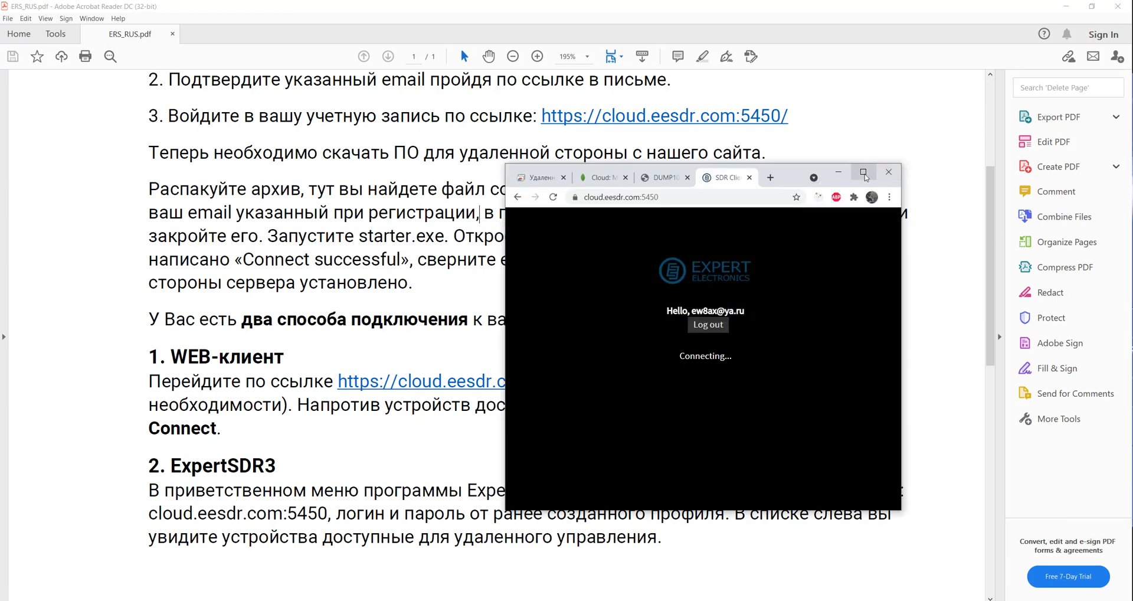
Step: Switch to Total Commander and launch starter.exe and cell.exe from the Starter_Win64\20210702 folder
double_click(864, 169)
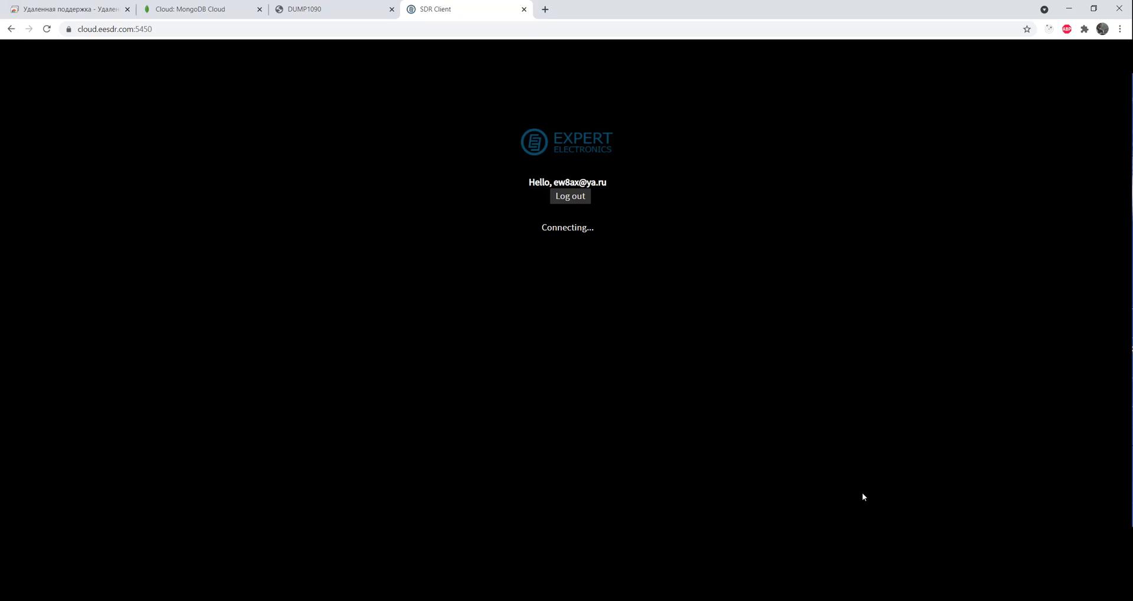
click(655, 566)
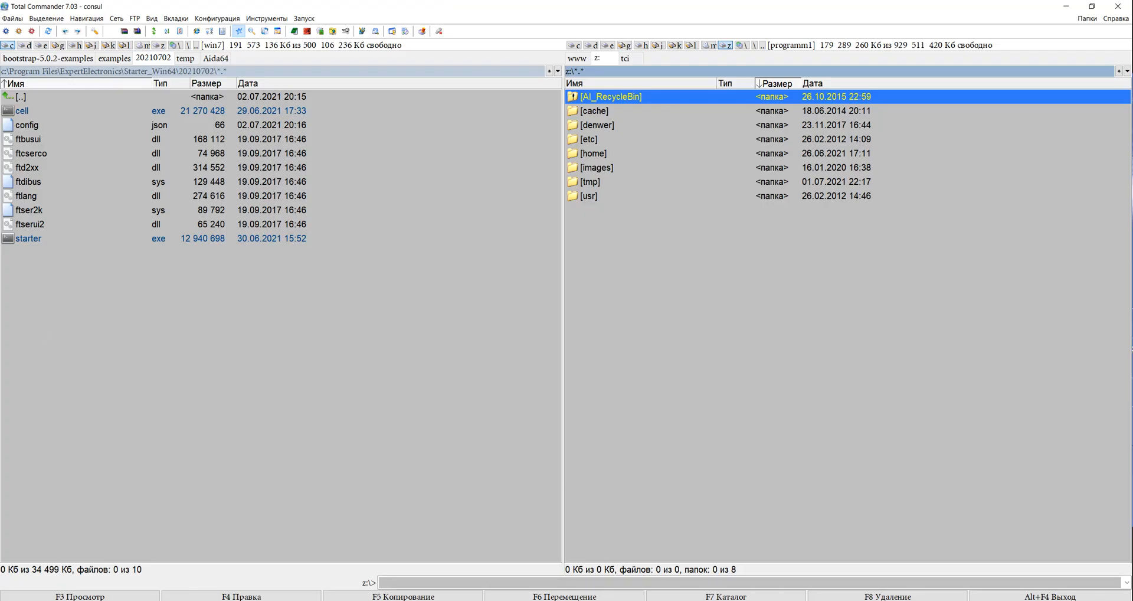
double_click(77, 238)
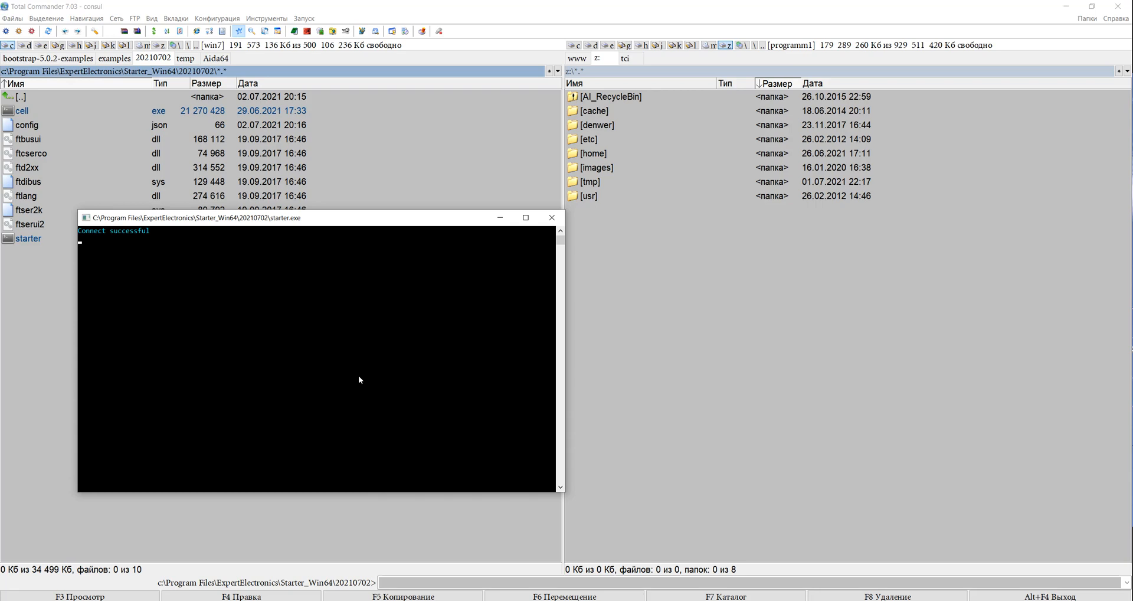
click(34, 112)
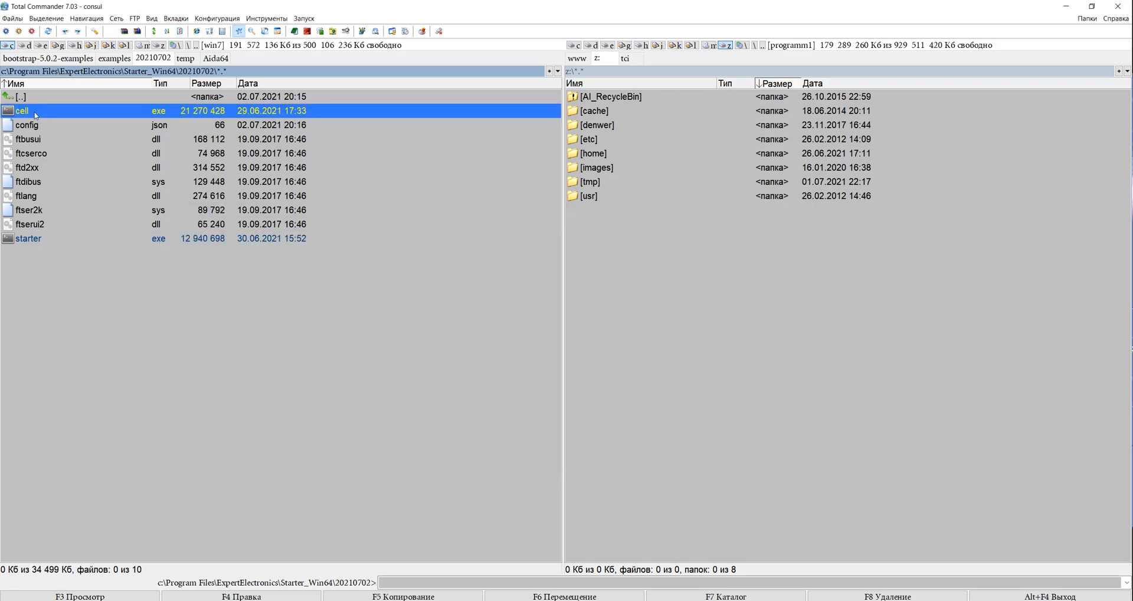
double_click(35, 116)
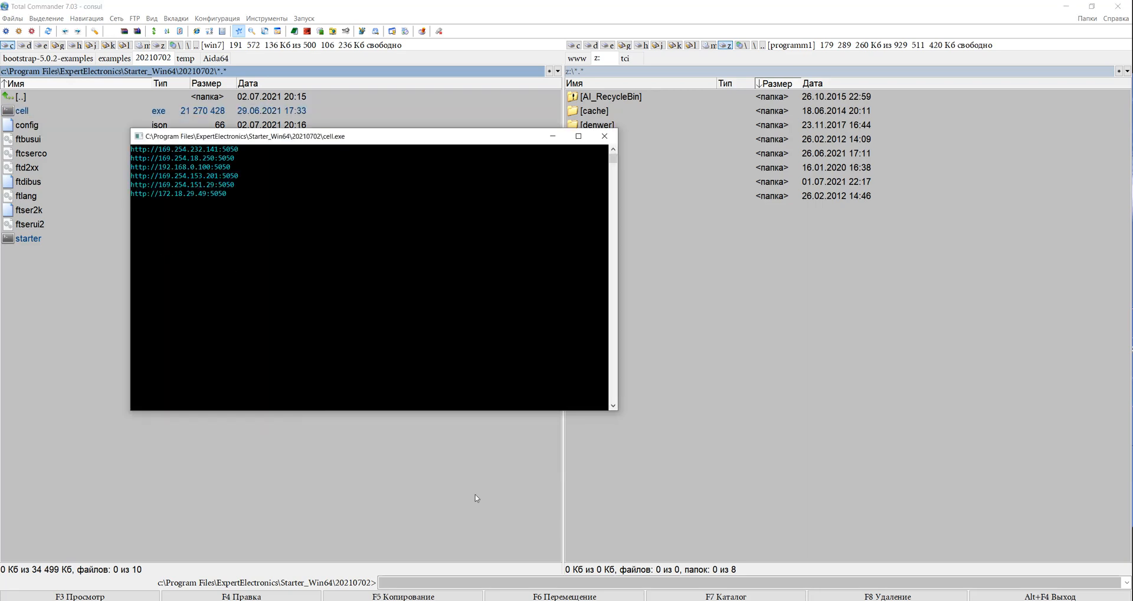
Step: Bring up the ExpertSDR3 start window and page through its information sections, returning to the Remote section
mouse_move(920, 599)
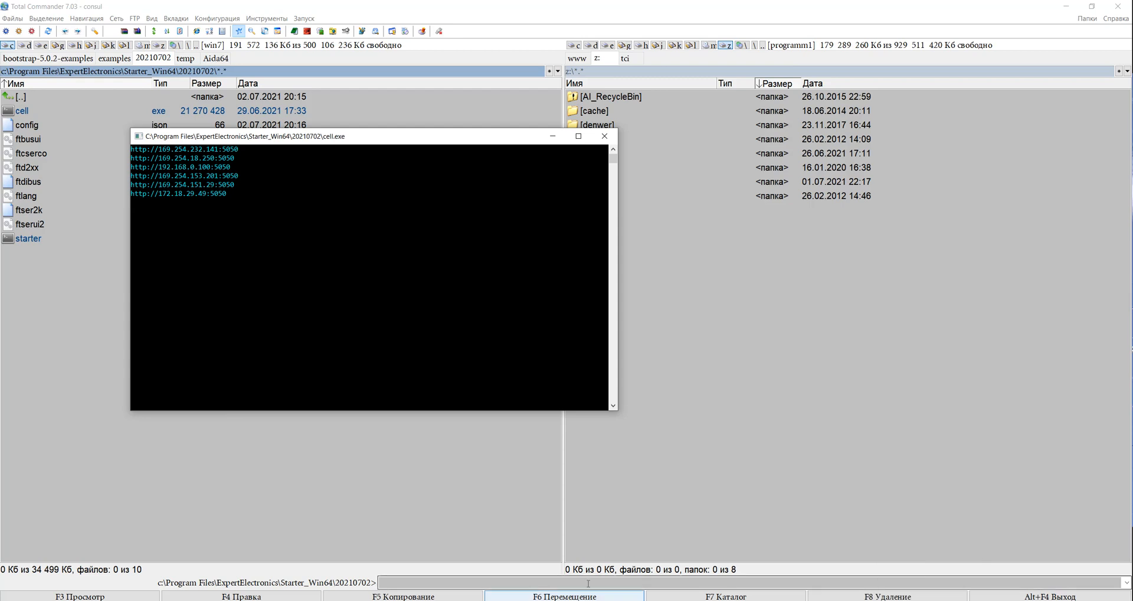
click(567, 600)
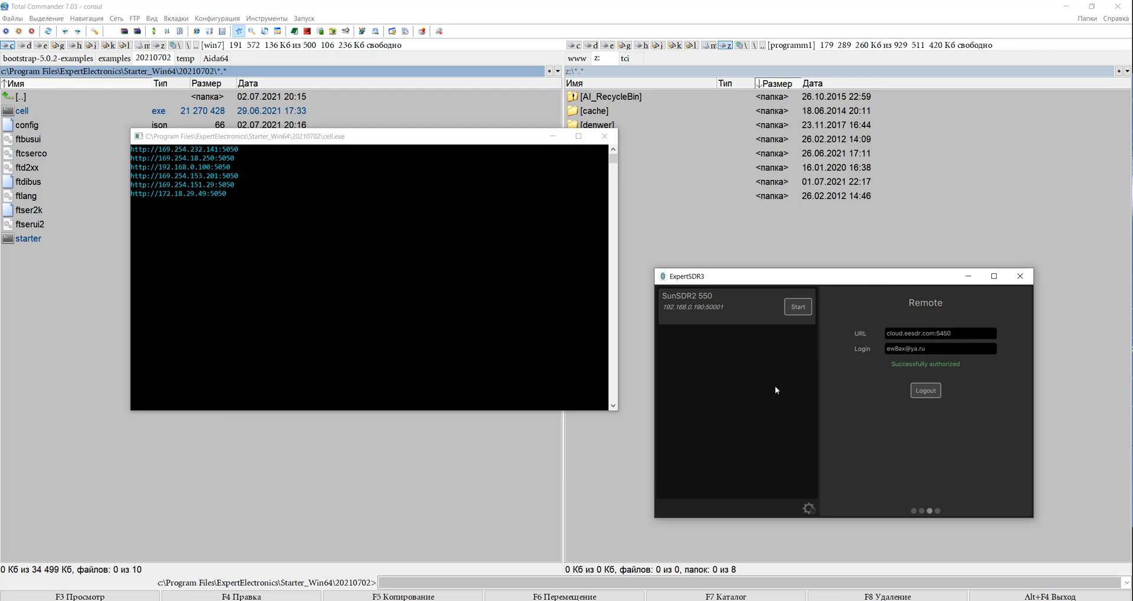
click(914, 512)
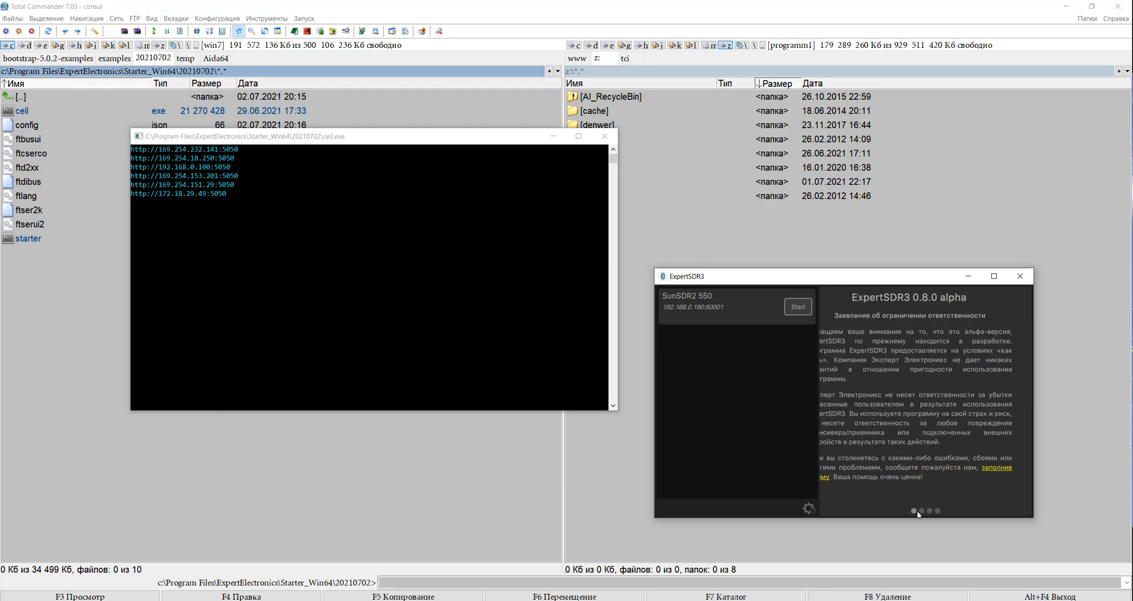
click(922, 511)
click(930, 512)
click(937, 512)
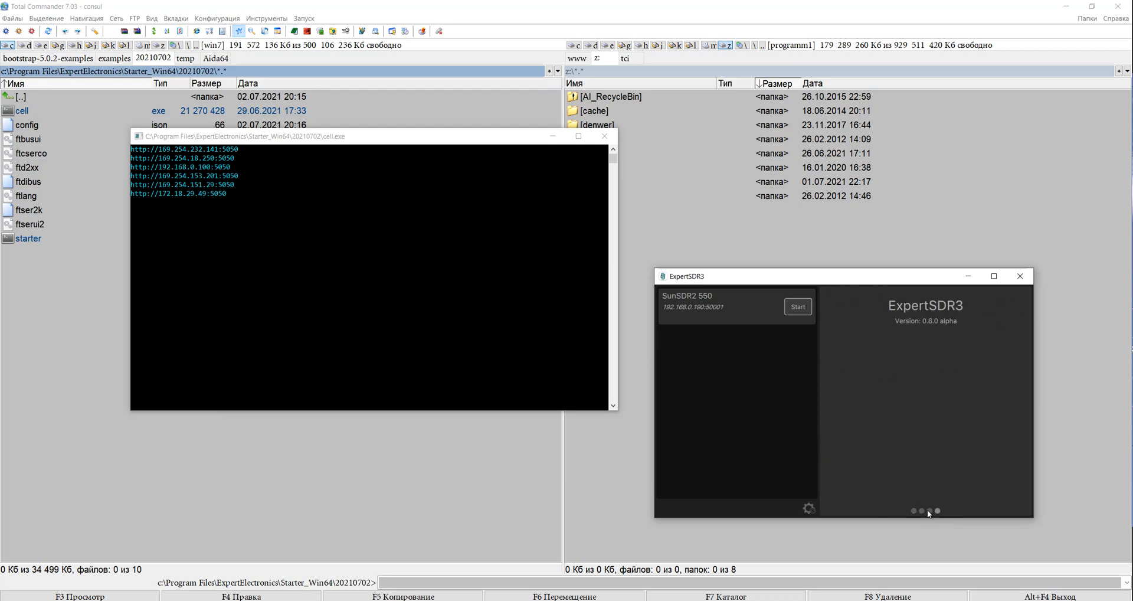
click(929, 511)
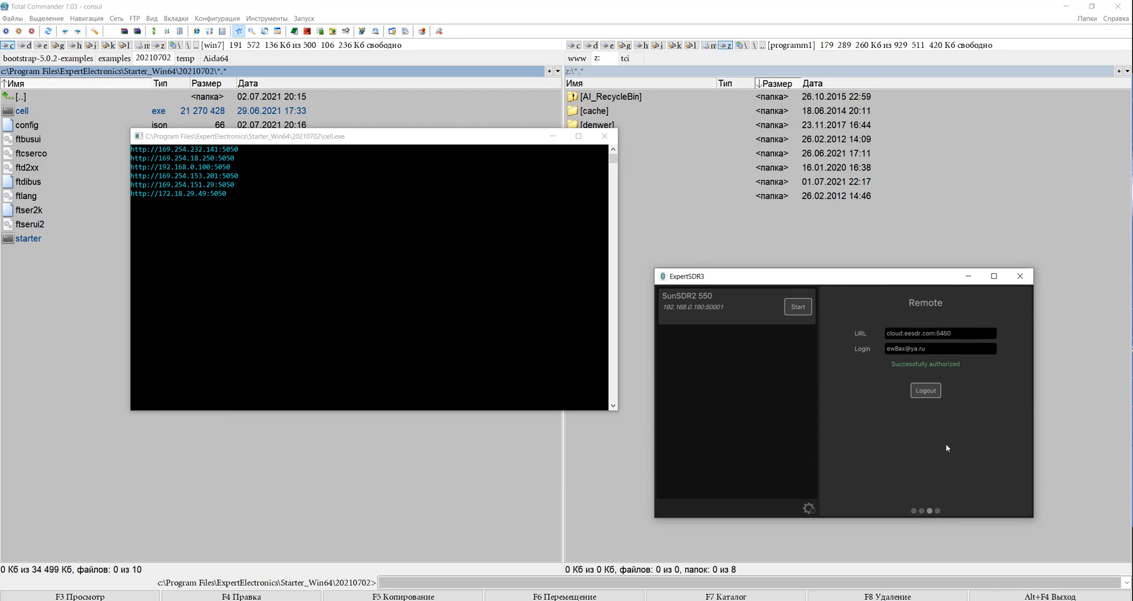
Step: Arrange the Chrome web client window beside the ExpertSDR3 start window, and reload the web client page to refresh its device list
click(849, 600)
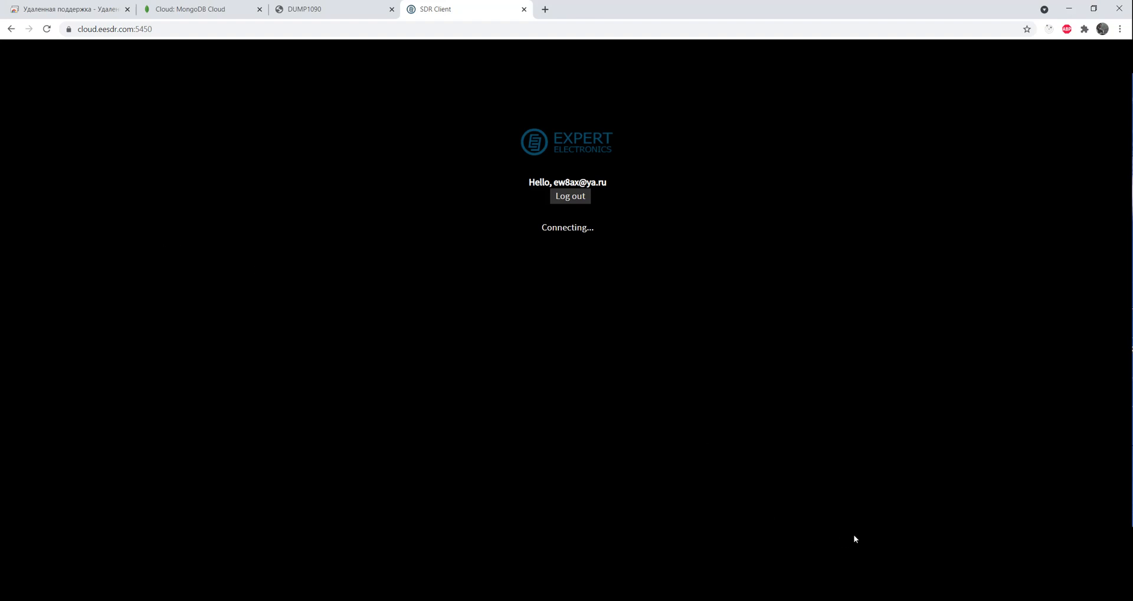
click(1091, 10)
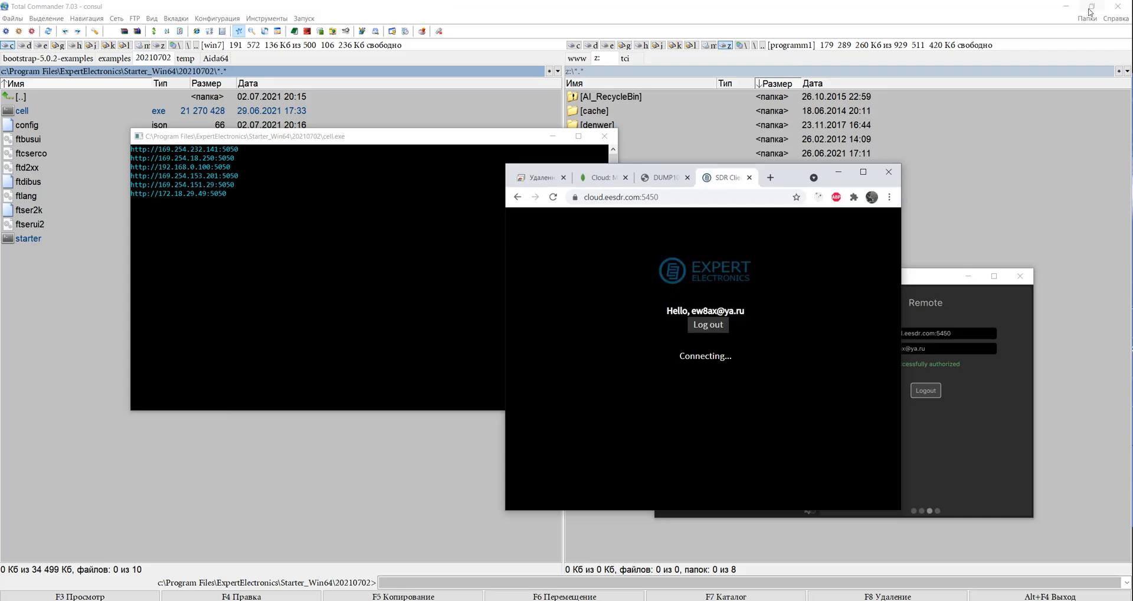
drag(787, 177, 364, 91)
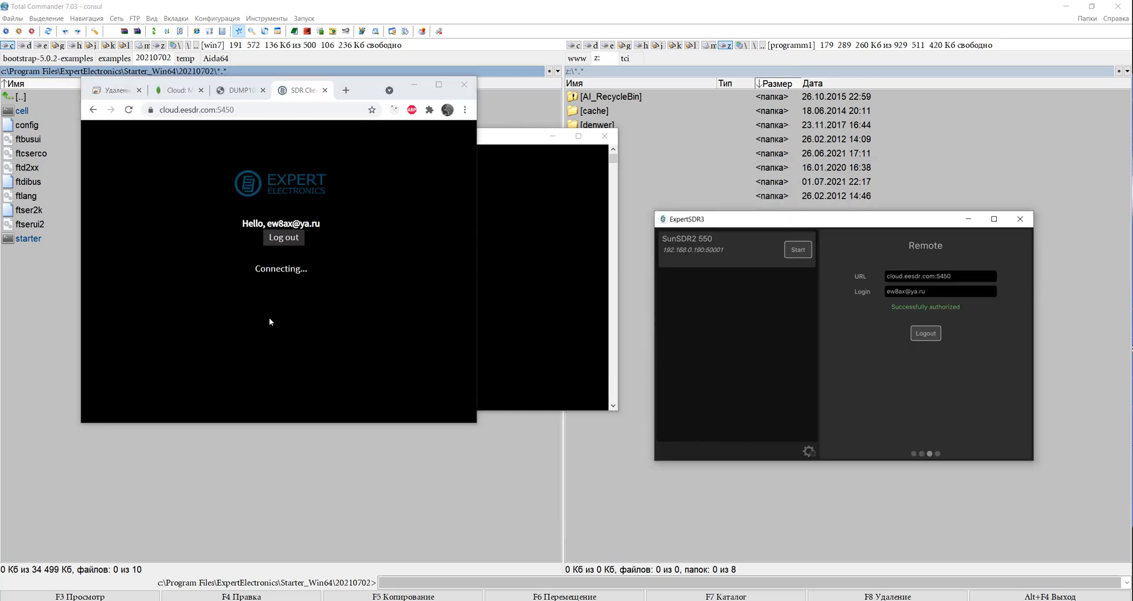
drag(476, 423, 627, 514)
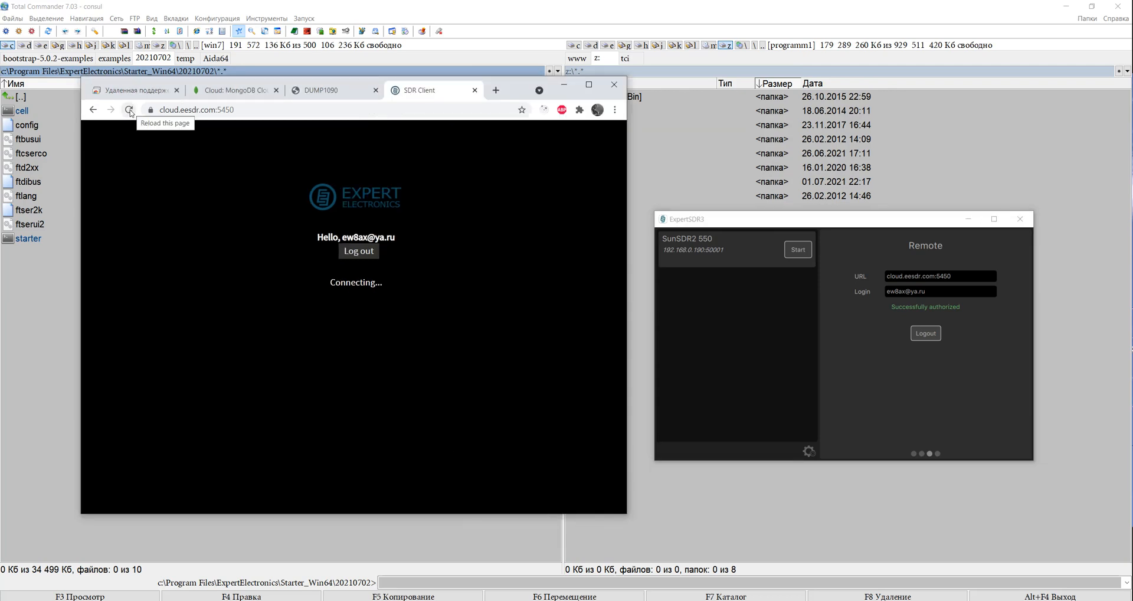
click(129, 110)
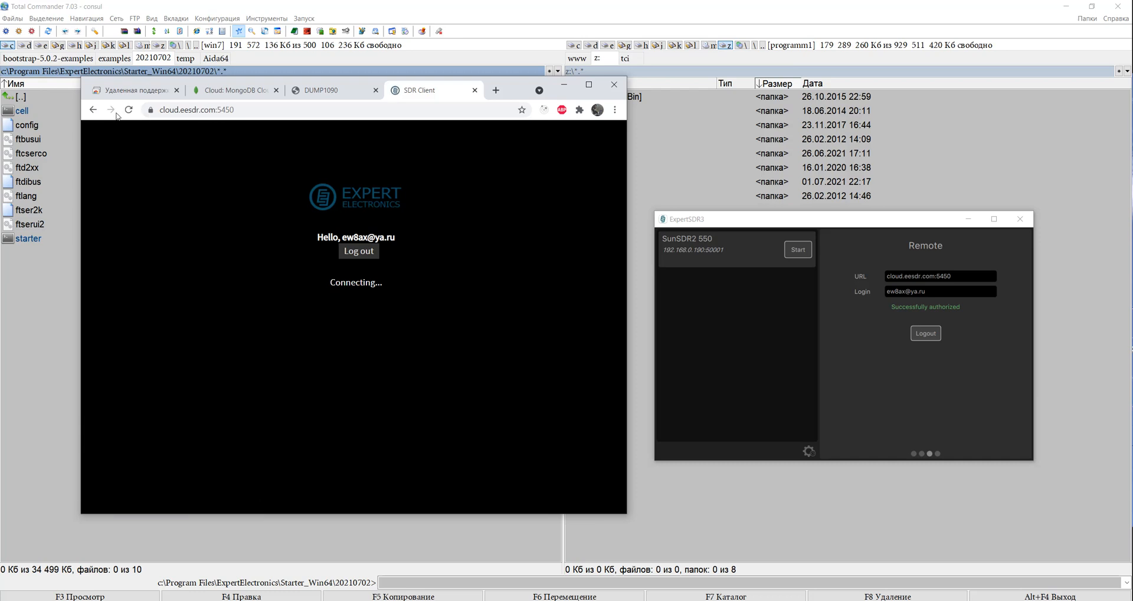
click(129, 111)
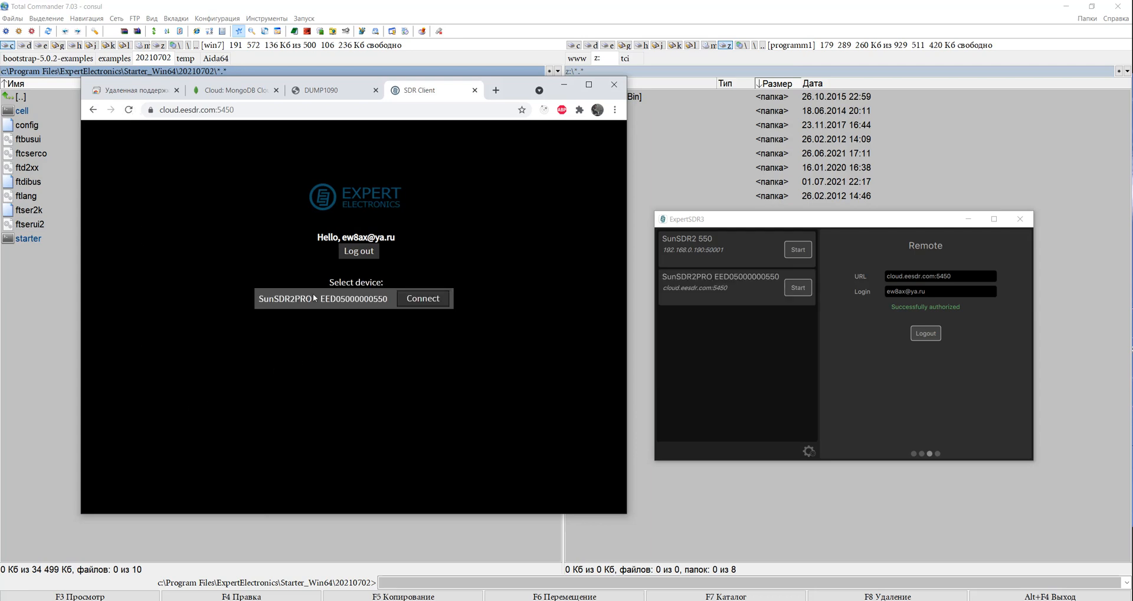
click(885, 243)
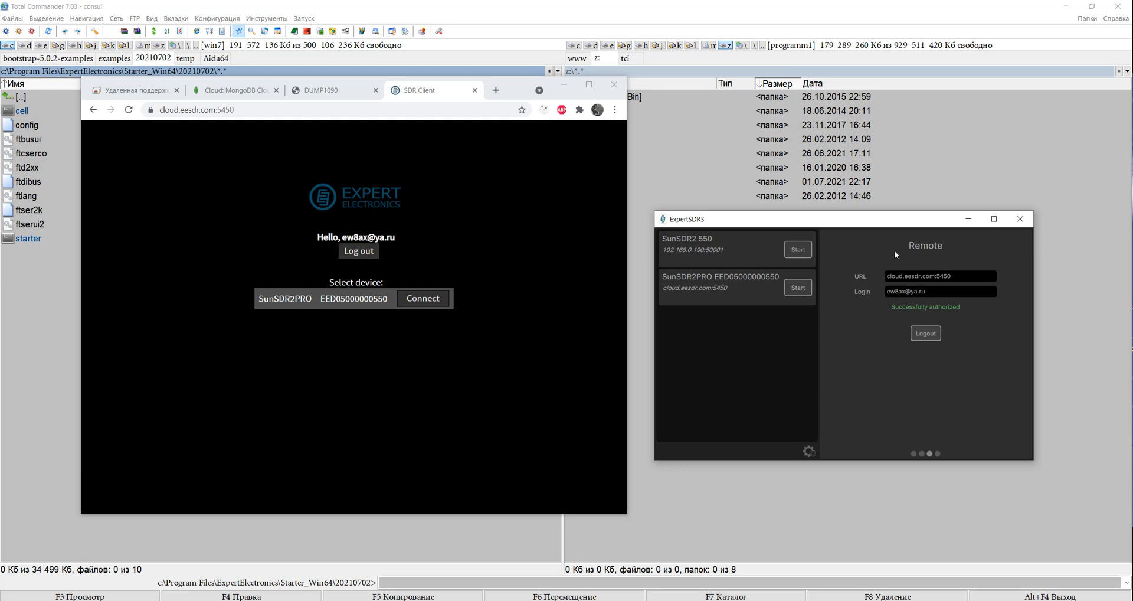
drag(875, 222, 901, 229)
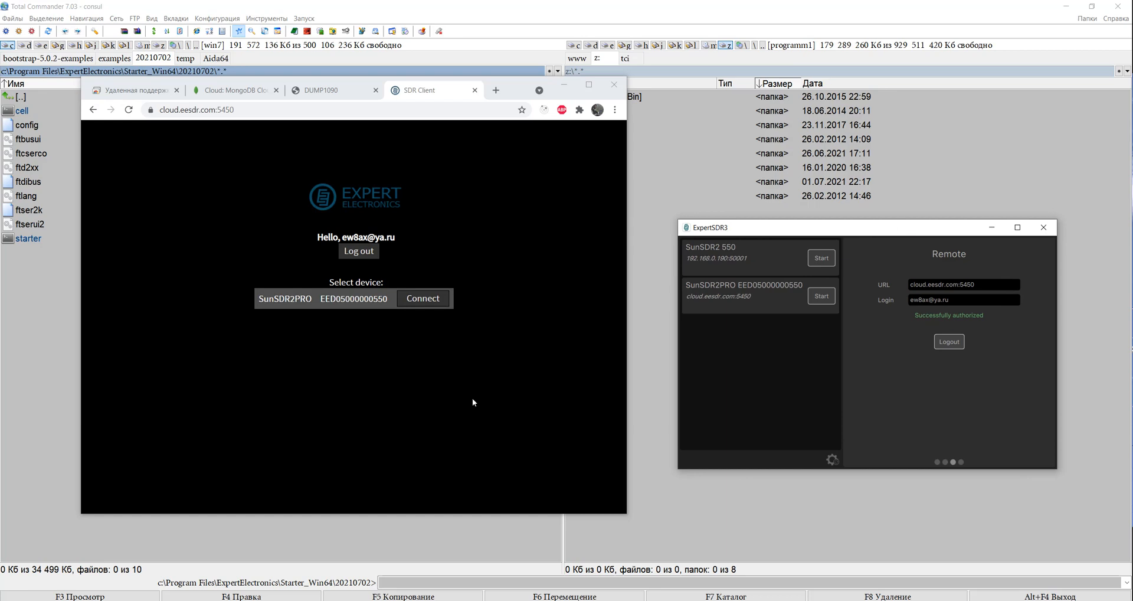
Step: Connect to the SunSDR2PRO from the maximized web client, and check the starter.exe console window before minimizing it
click(588, 84)
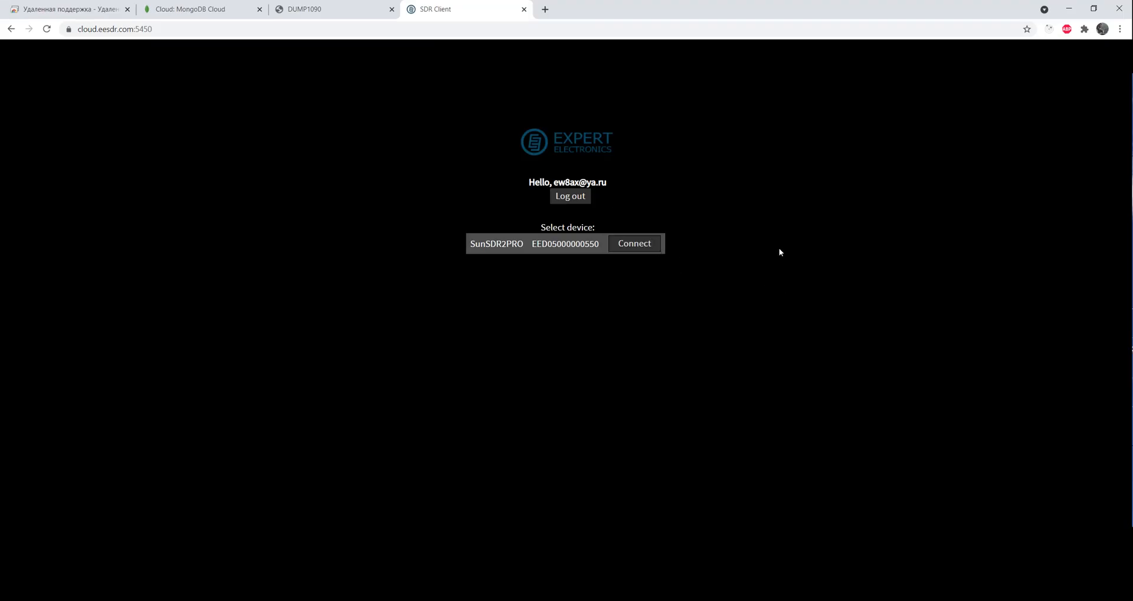
click(637, 246)
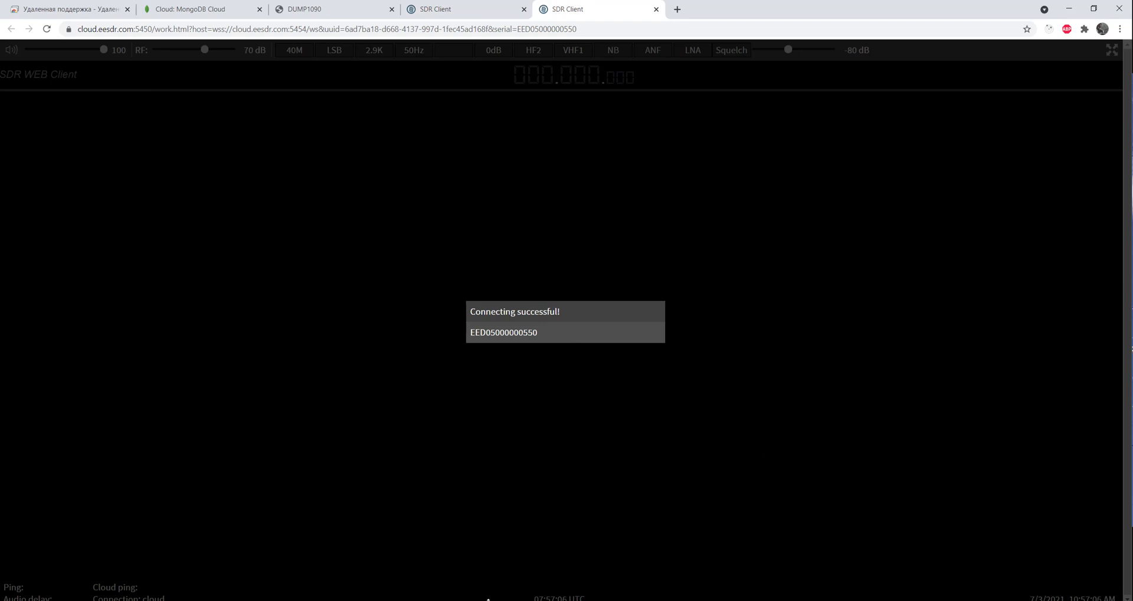
mouse_move(367, 599)
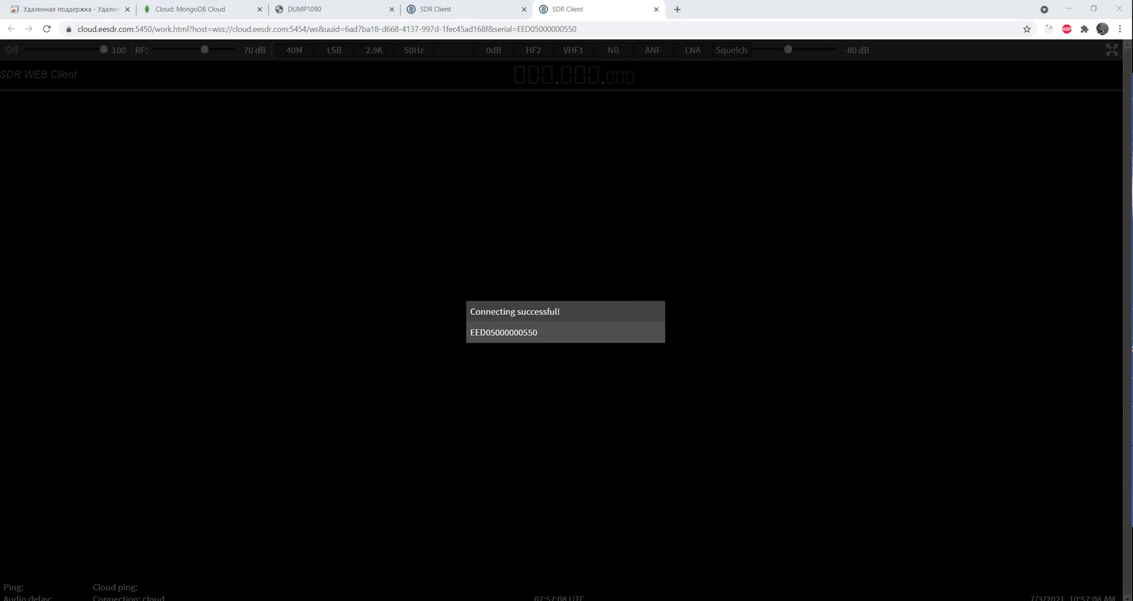
mouse_move(918, 599)
click(918, 563)
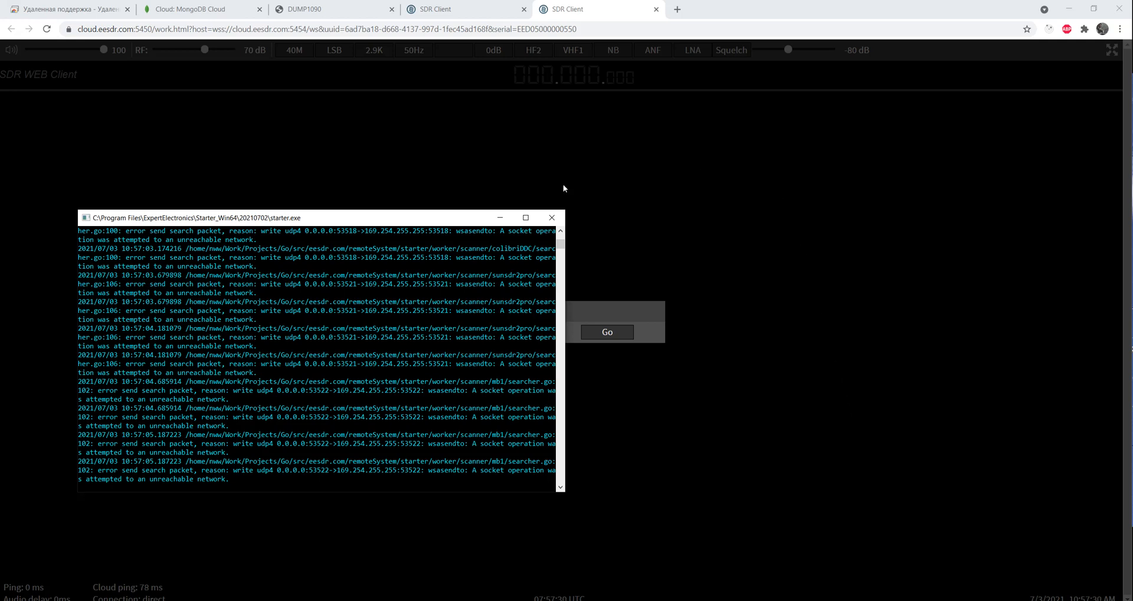
click(501, 218)
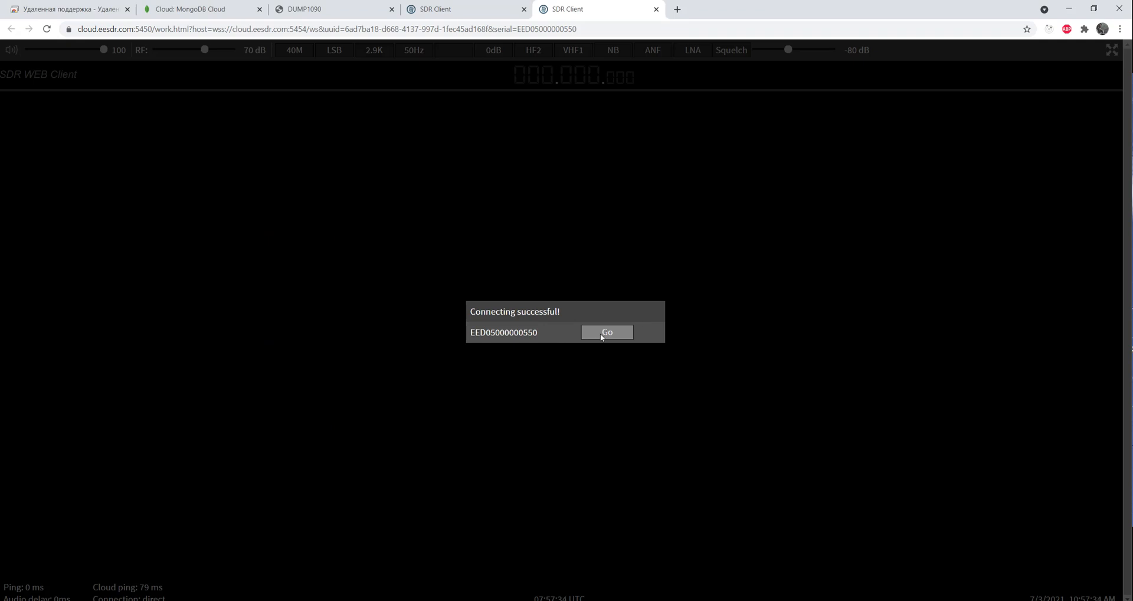
Step: Start the SDR WEB Client session and switch its band to 20M
click(606, 332)
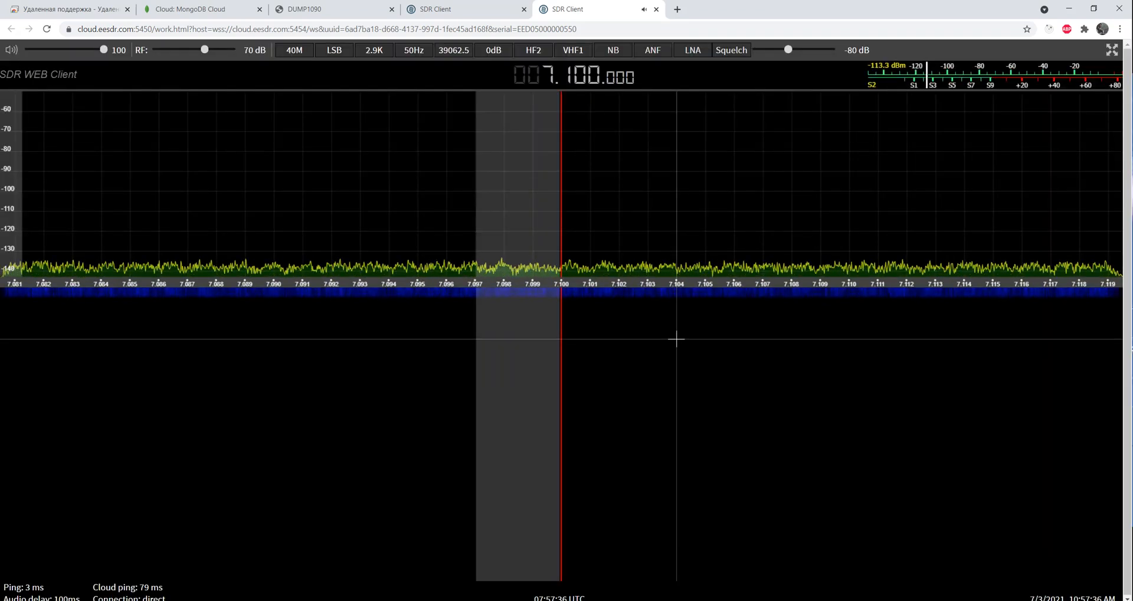
click(286, 52)
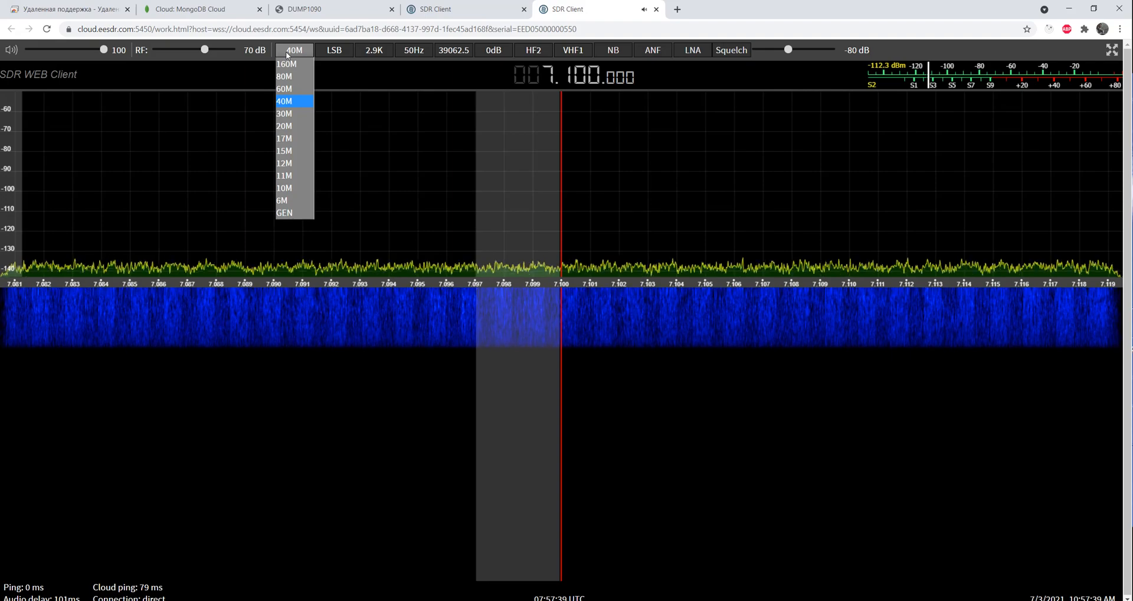
click(298, 125)
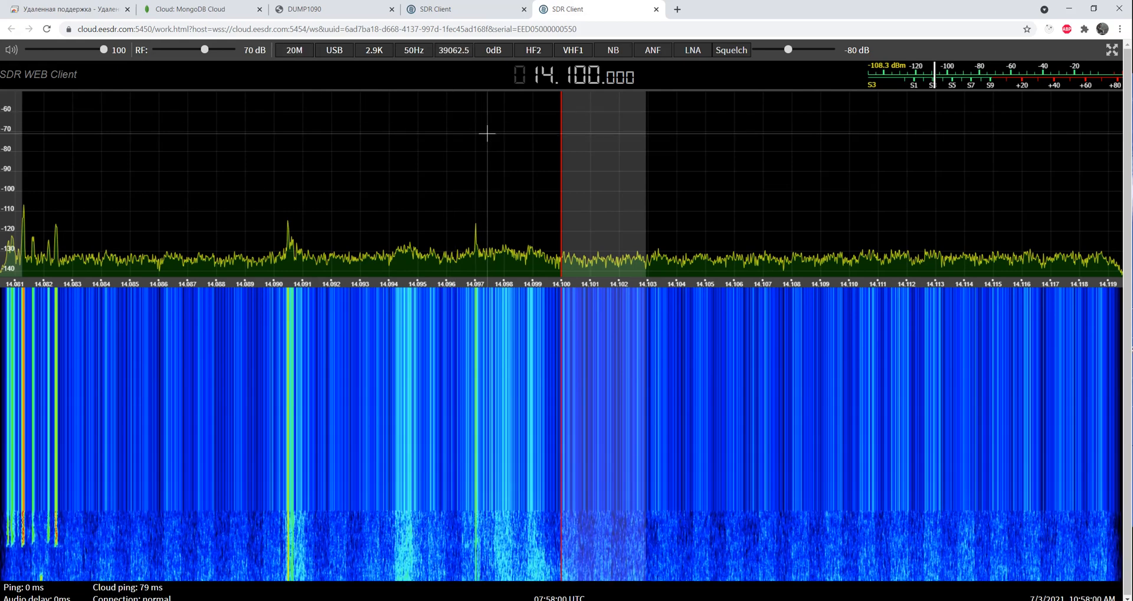
Step: Reload the SDR WEB Client page, and bring up the ExpertSDR3 start window for a look before minimizing it
click(47, 29)
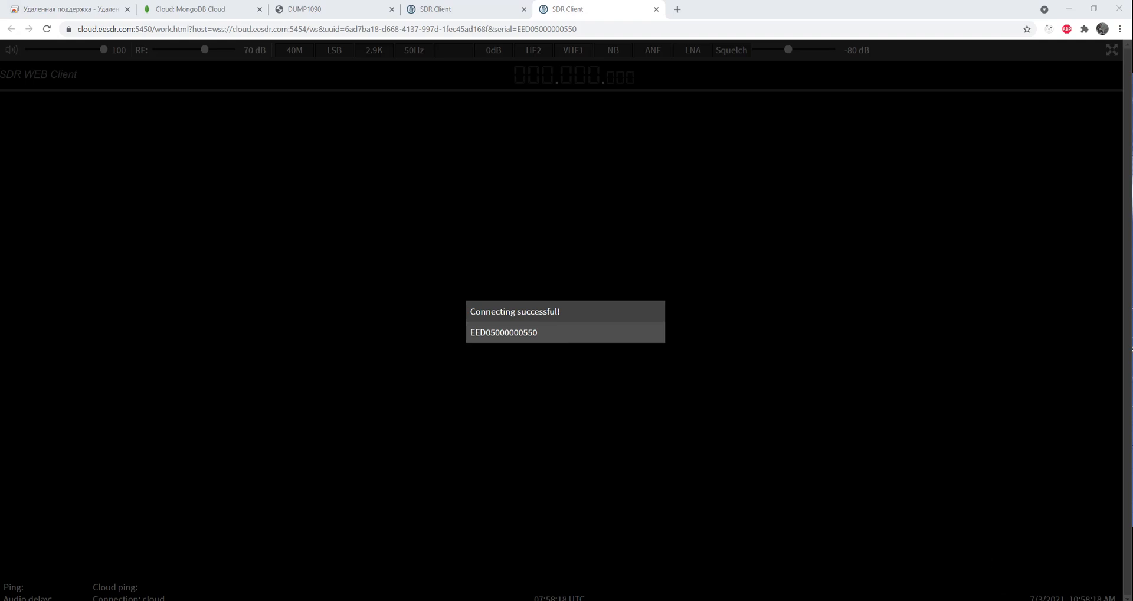
mouse_move(567, 600)
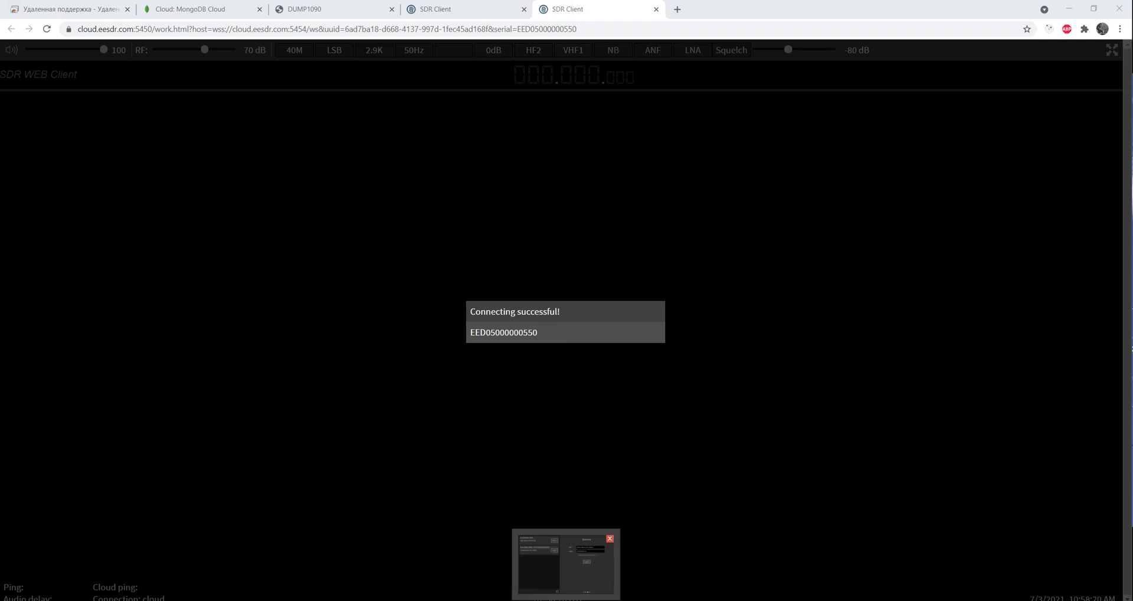
click(567, 566)
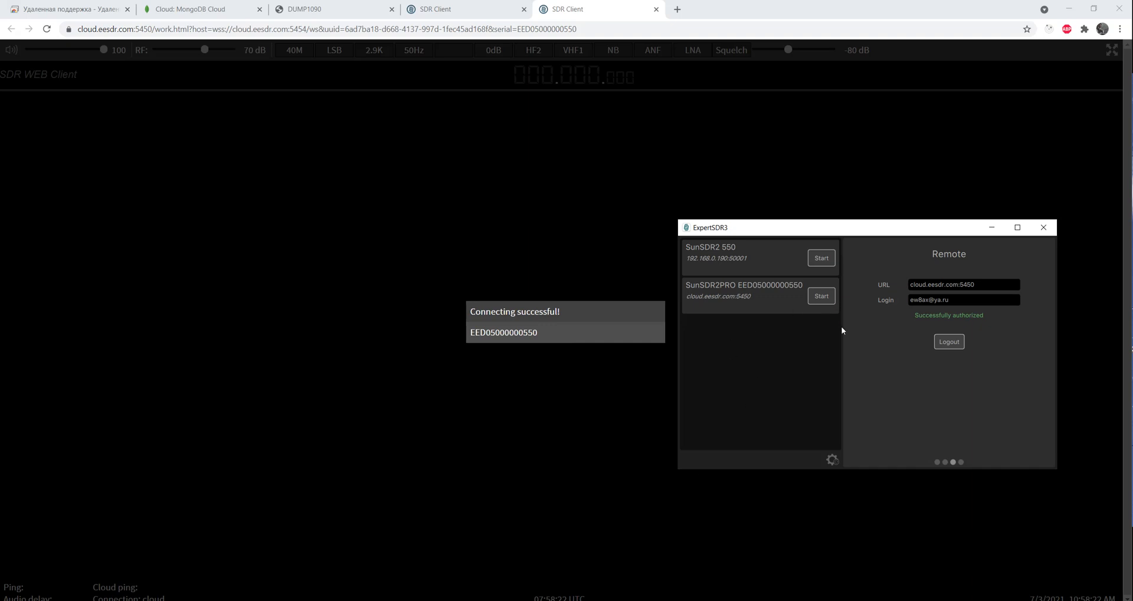
click(992, 227)
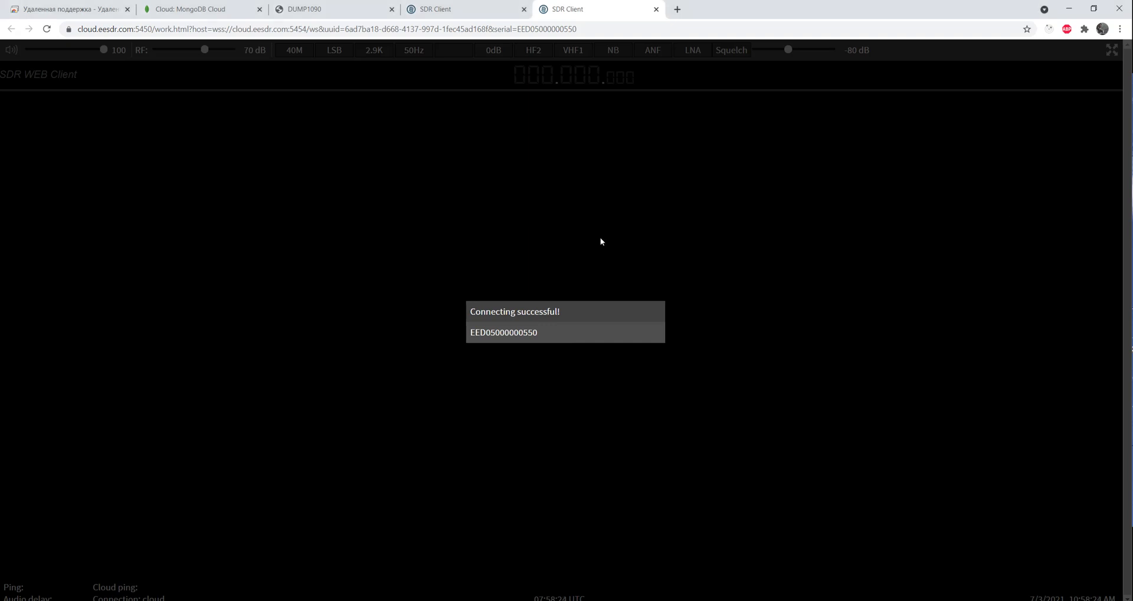
Step: Close the current SDR WEB Client tab, reconnect to the SunSDR2PRO from the device page and start a new session
click(655, 9)
click(634, 244)
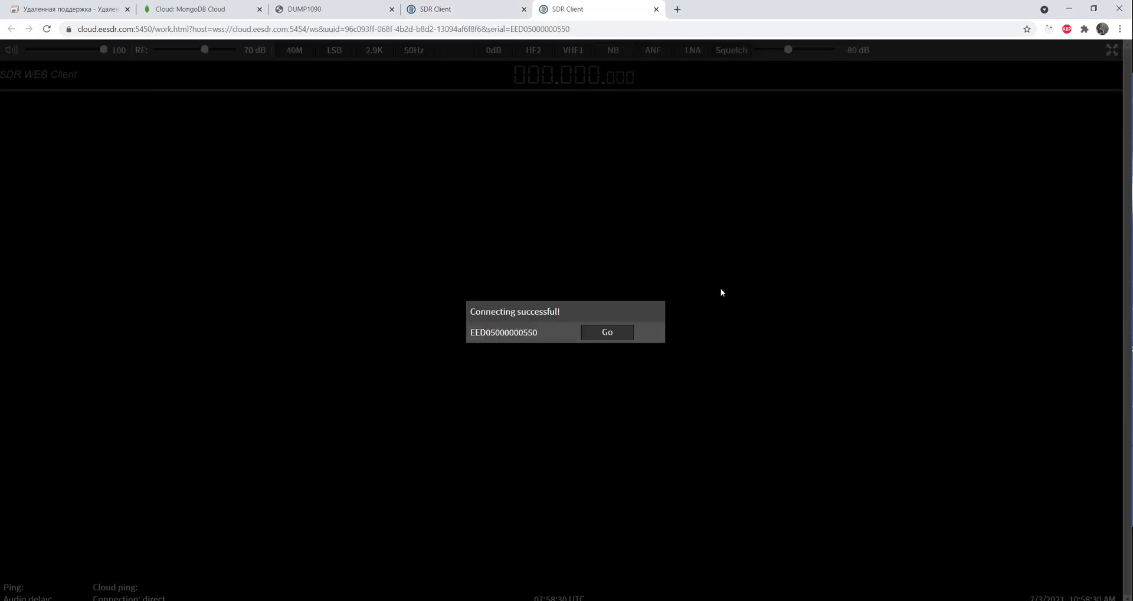
click(605, 332)
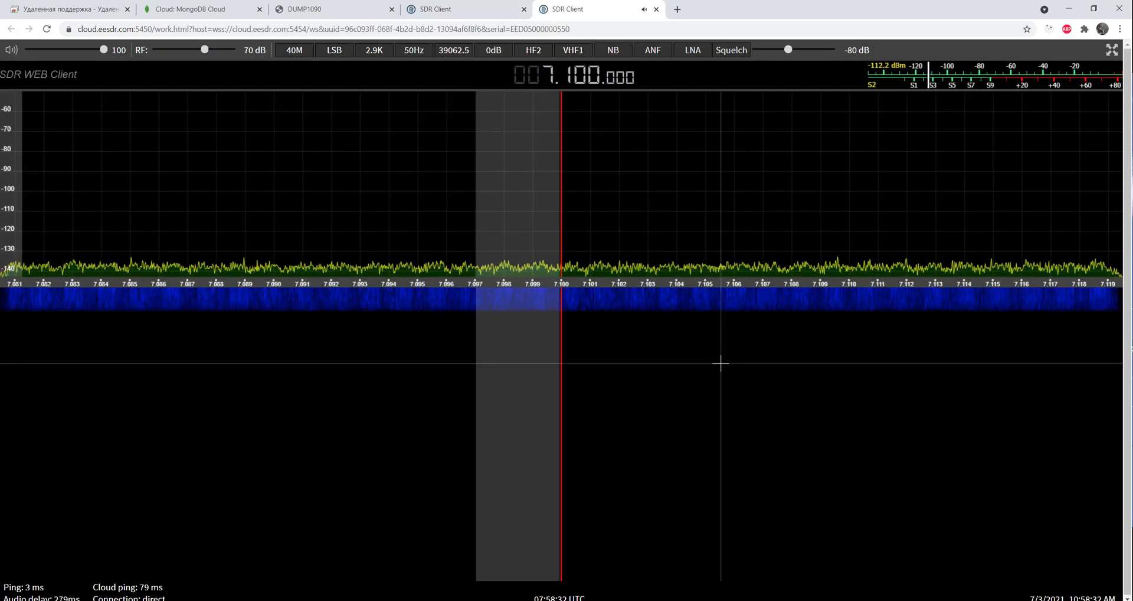
Step: Switch the web client session to the 20M band and set its sample rate to 156250
click(293, 50)
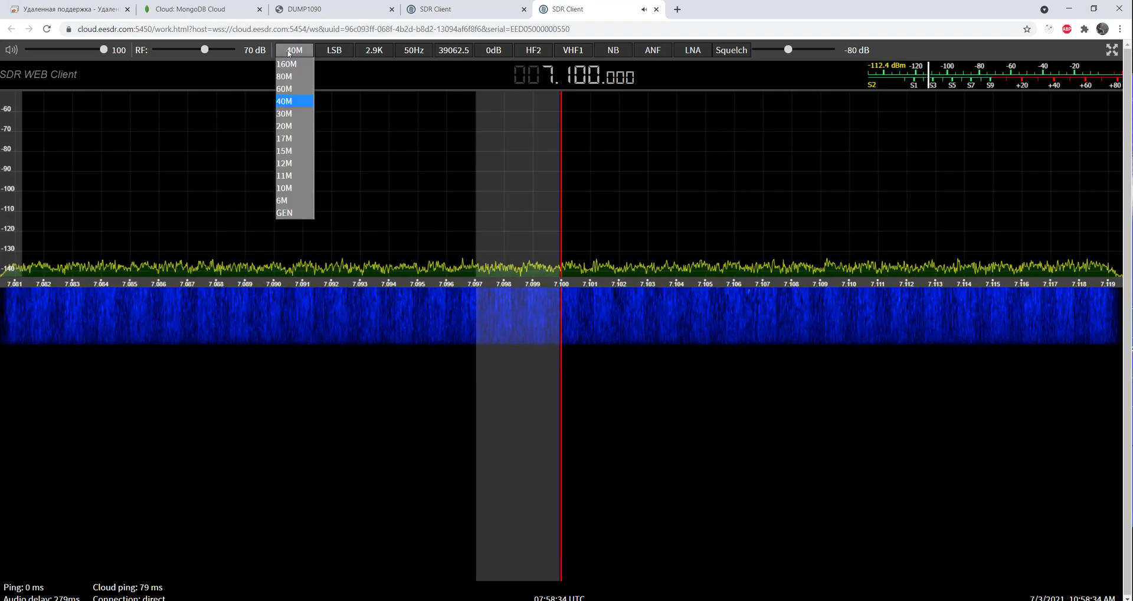
click(291, 127)
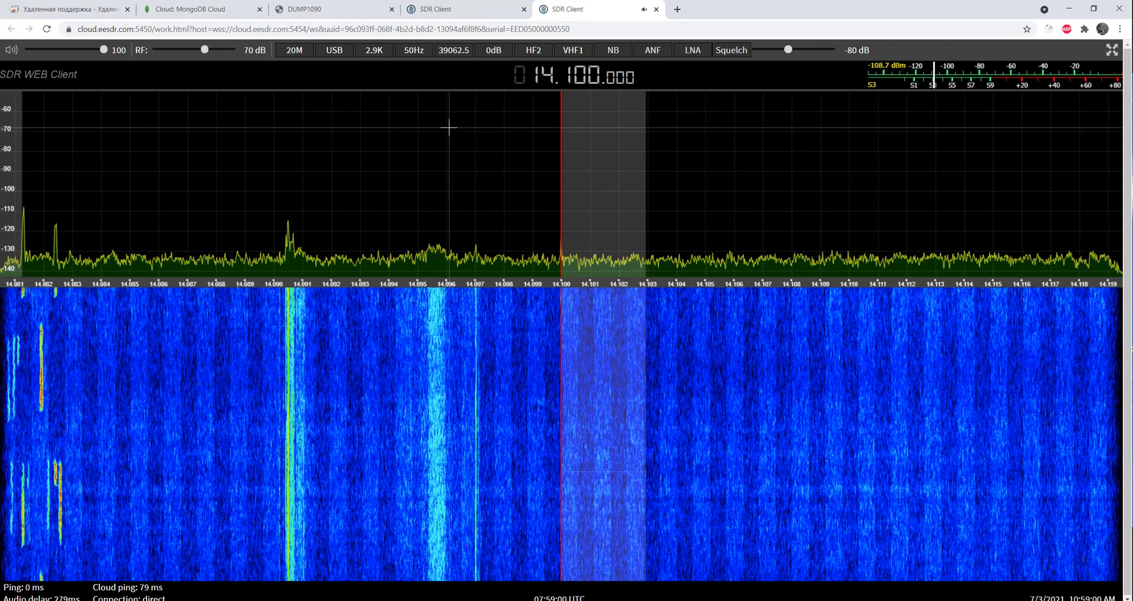
click(453, 52)
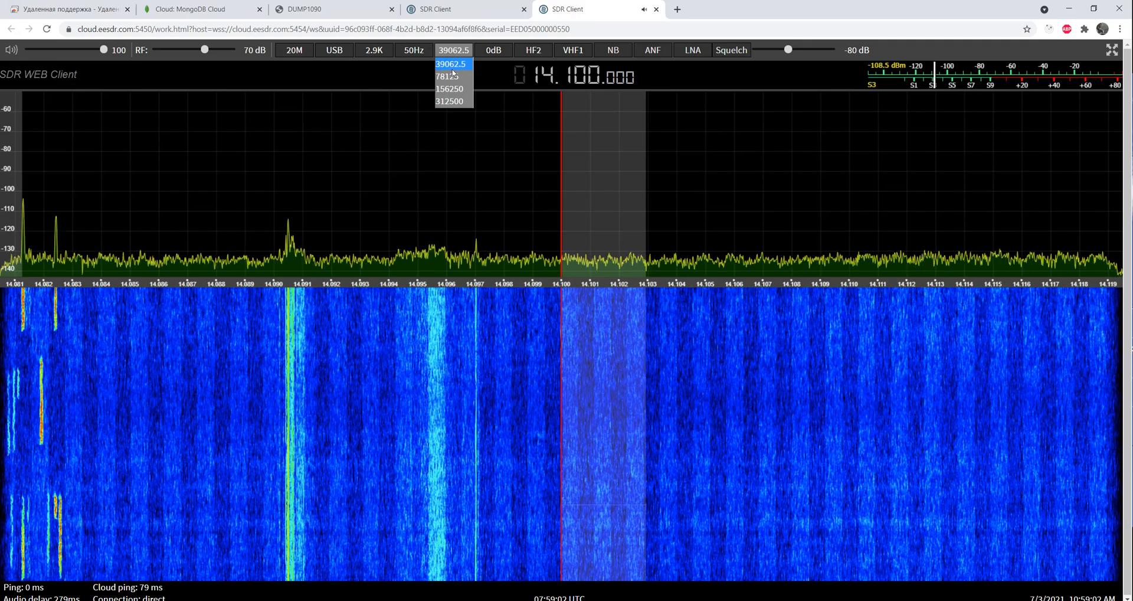
click(452, 89)
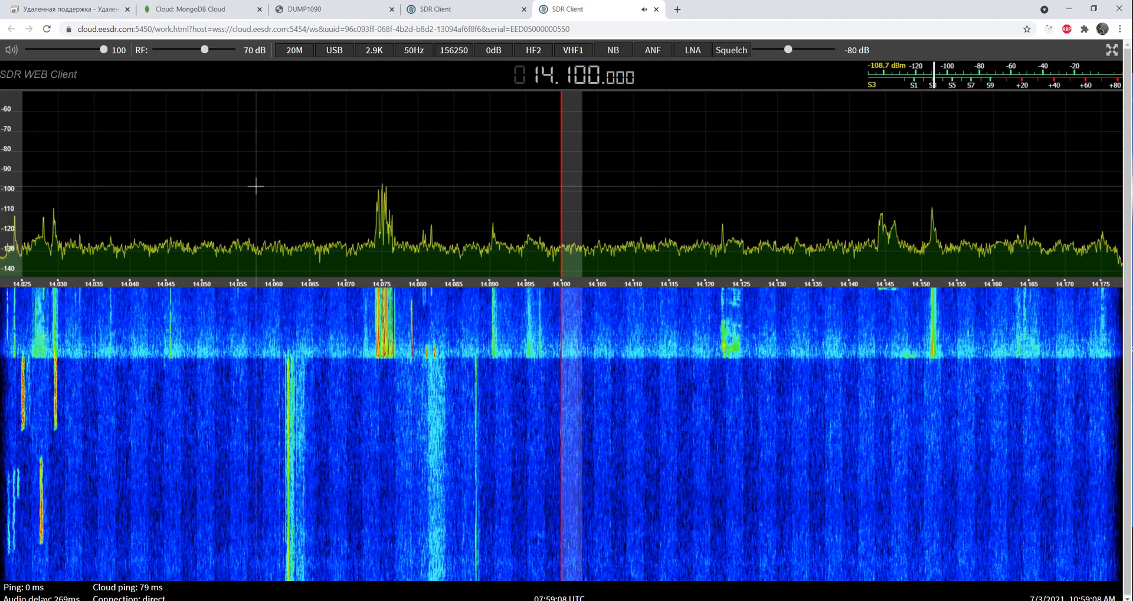
Step: Shift the spectrum's dBm scale slightly and set the preamplifier to +10dB
drag(17, 140, 17, 152)
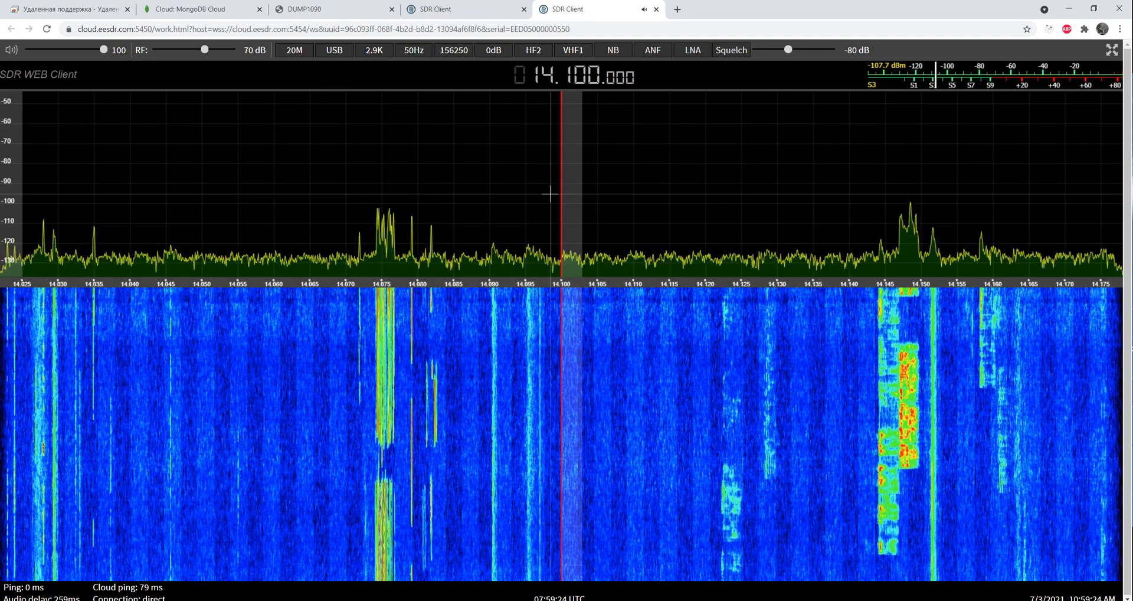
click(507, 55)
click(491, 97)
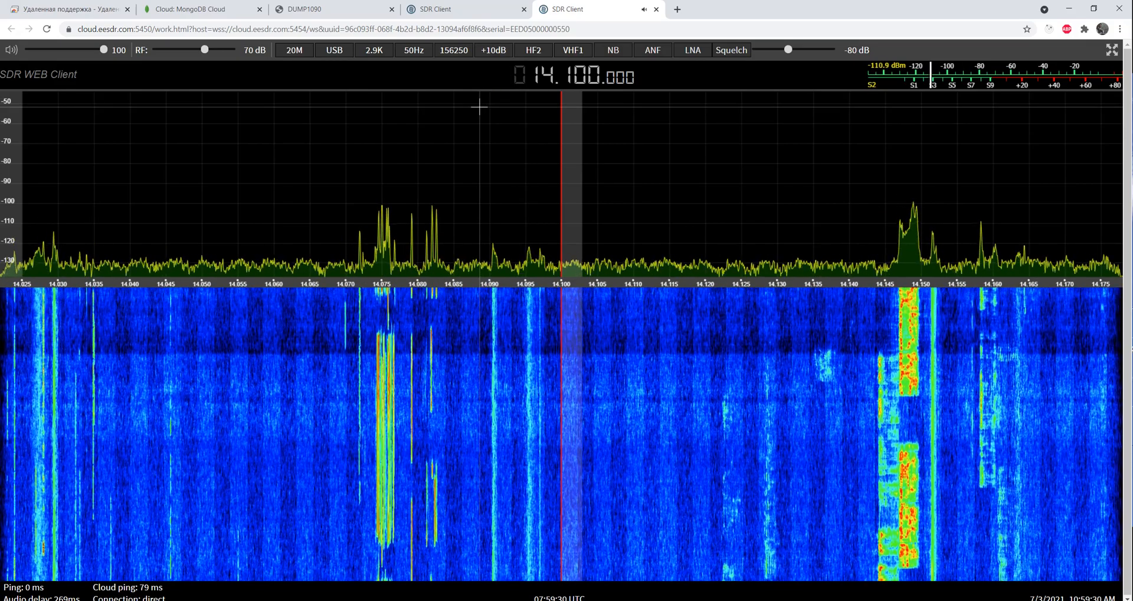
Step: Change the modulation to AM and tune the receiver to 14.108.050
click(340, 53)
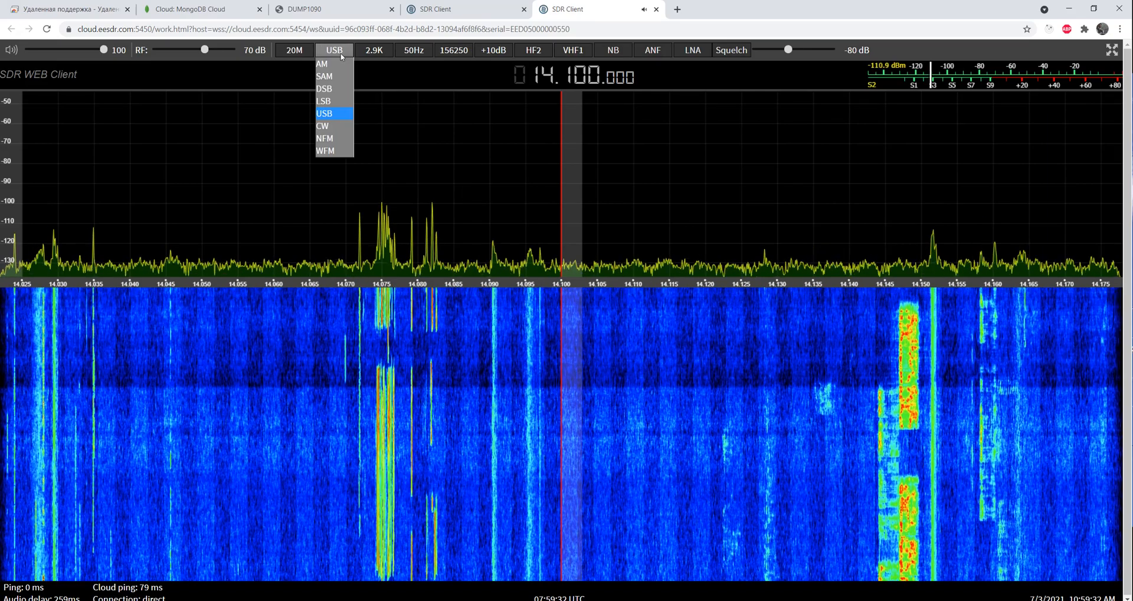
click(340, 65)
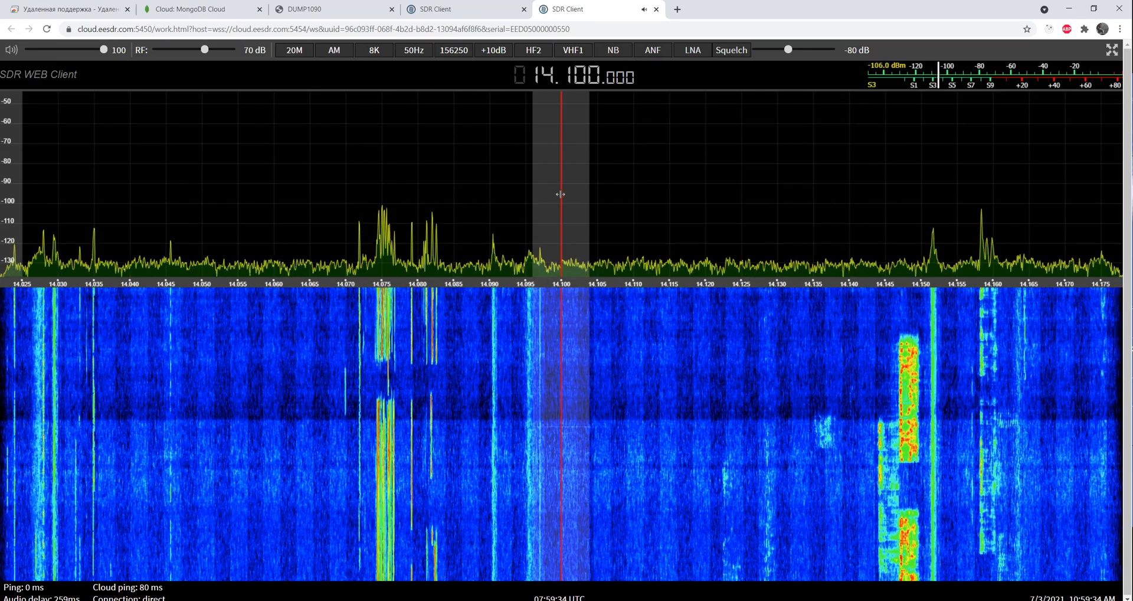
mouse_move(561, 194)
mouse_down()
mouse_move(705, 198)
mouse_move(530, 204)
mouse_move(906, 225)
mouse_move(646, 238)
mouse_move(271, 228)
mouse_move(619, 237)
mouse_up()
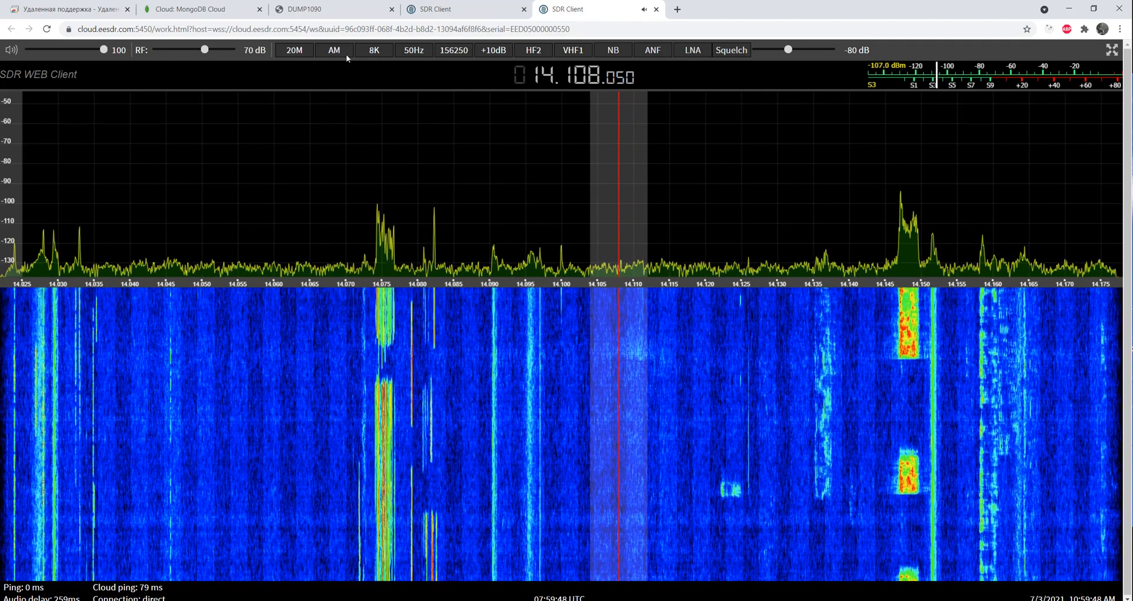
Step: Set the modulation to USB and tune the receiver to the strong signal at 14.146.850
click(345, 51)
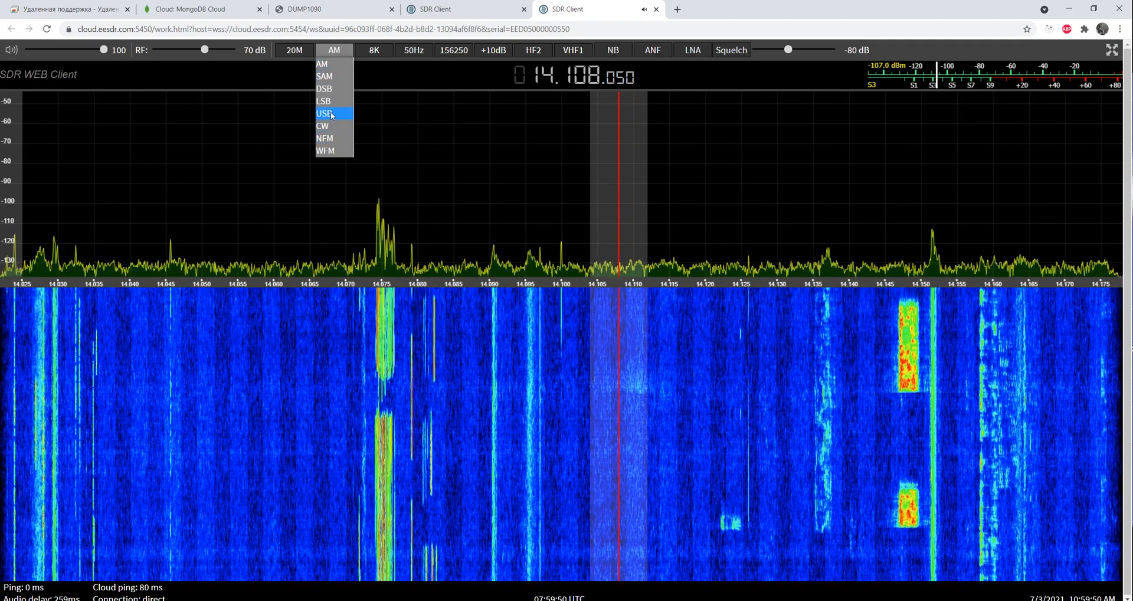
click(331, 114)
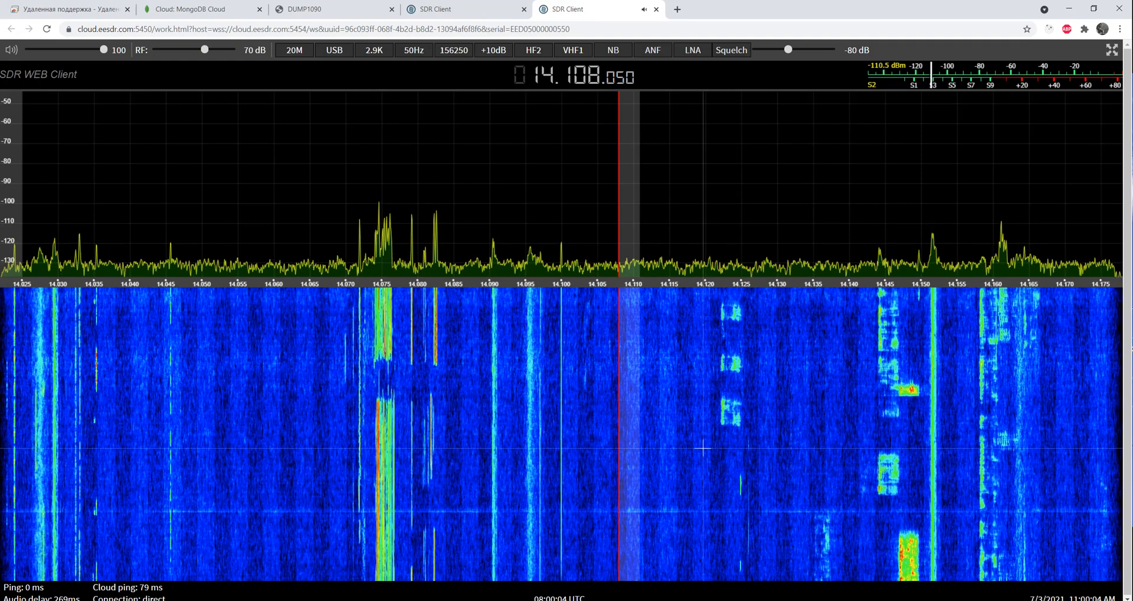
drag(637, 231, 897, 247)
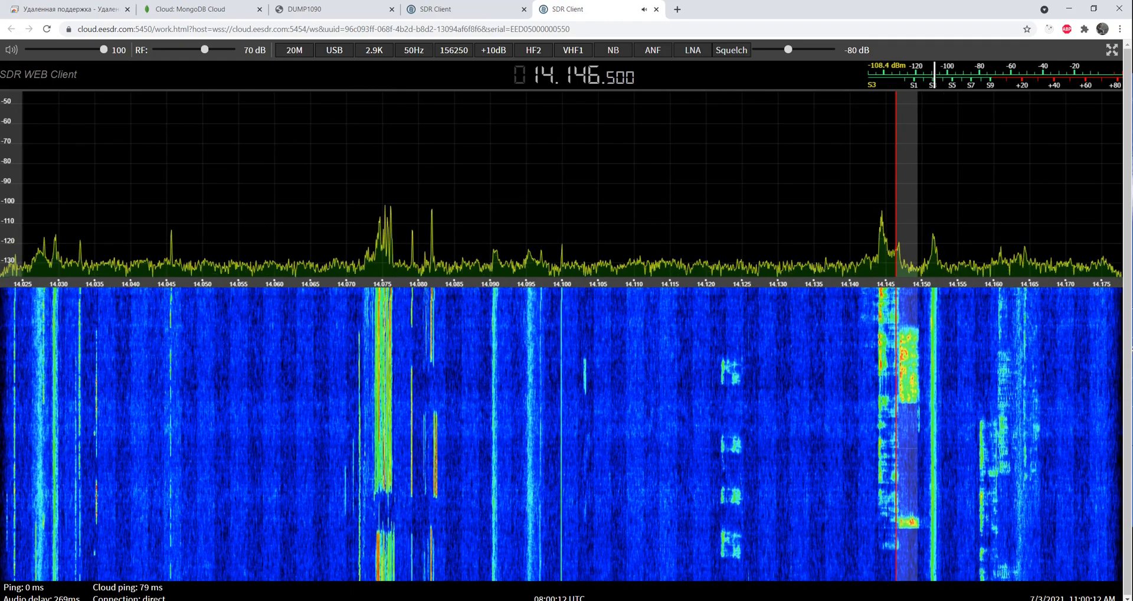
click(911, 227)
drag(911, 226, 899, 191)
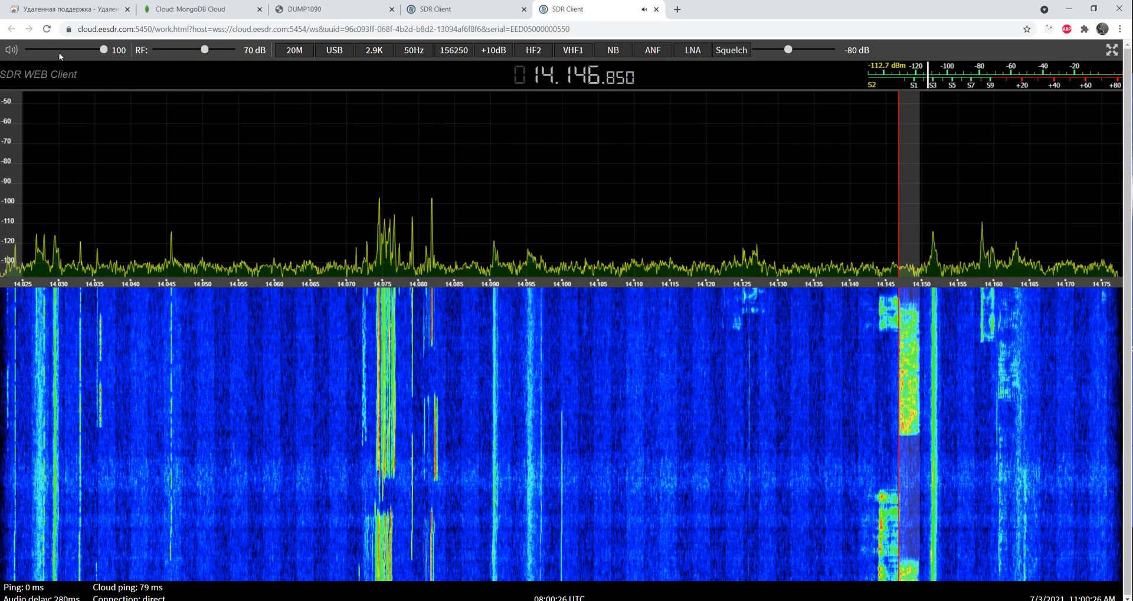
Step: Mute the web client's audio and tune the receiver to 14.110.250
click(13, 50)
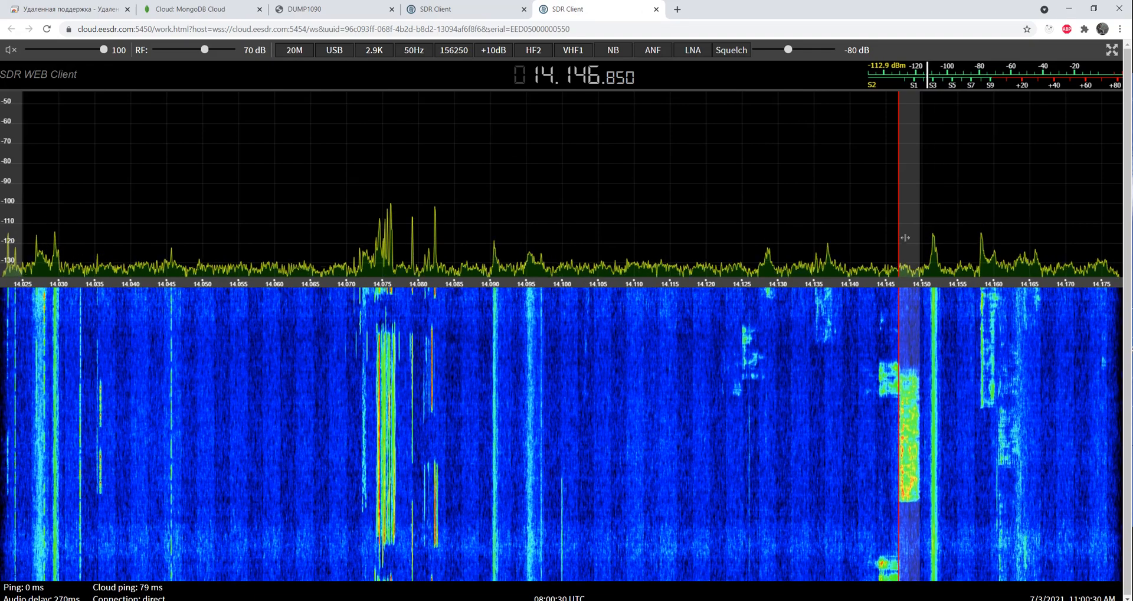
drag(905, 234, 635, 241)
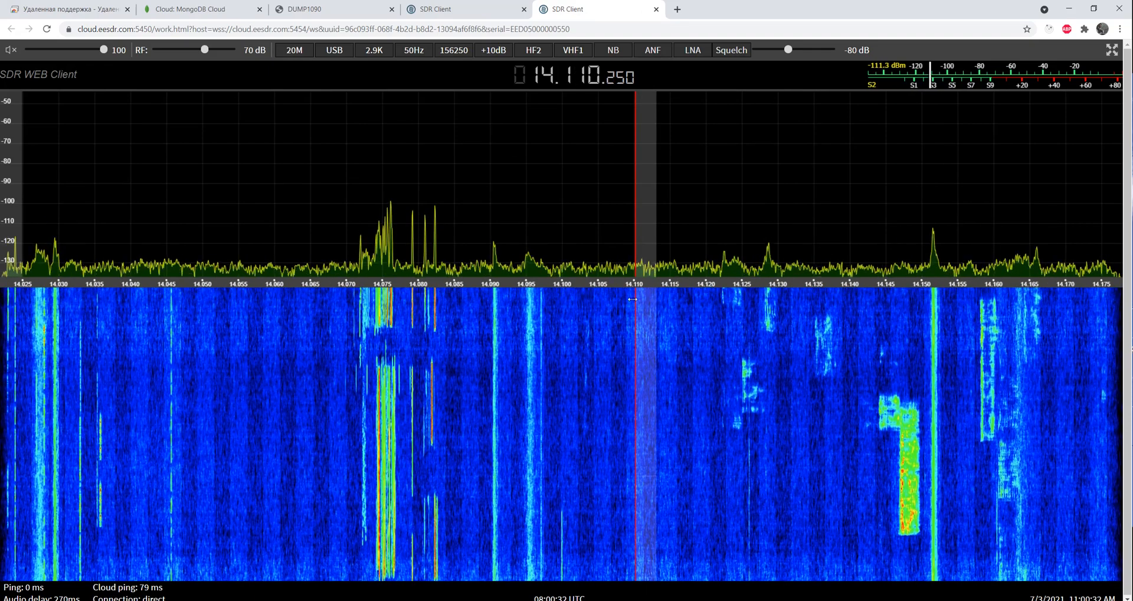
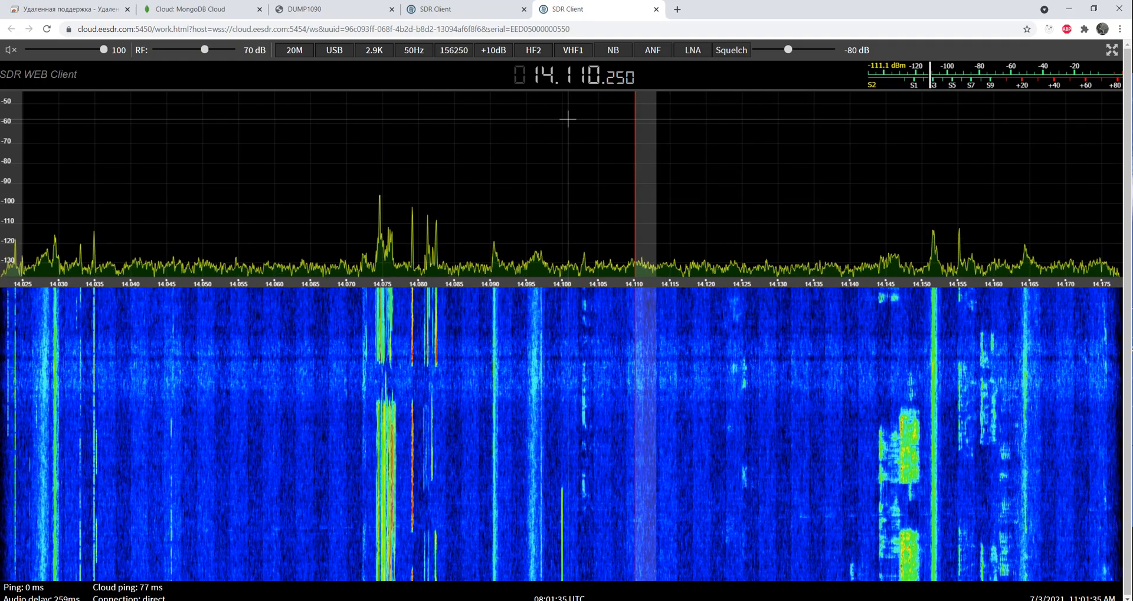
Step: Close the SDR WEB Client session tab and minimize the browser to get back to the ExpertSDR3 start window
click(656, 9)
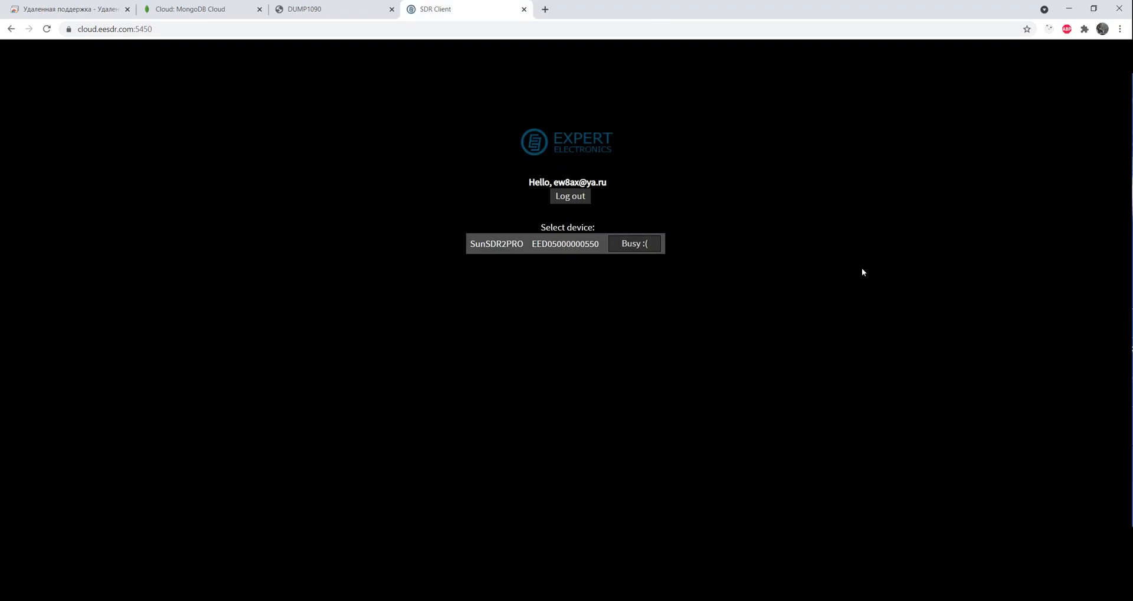
click(1067, 10)
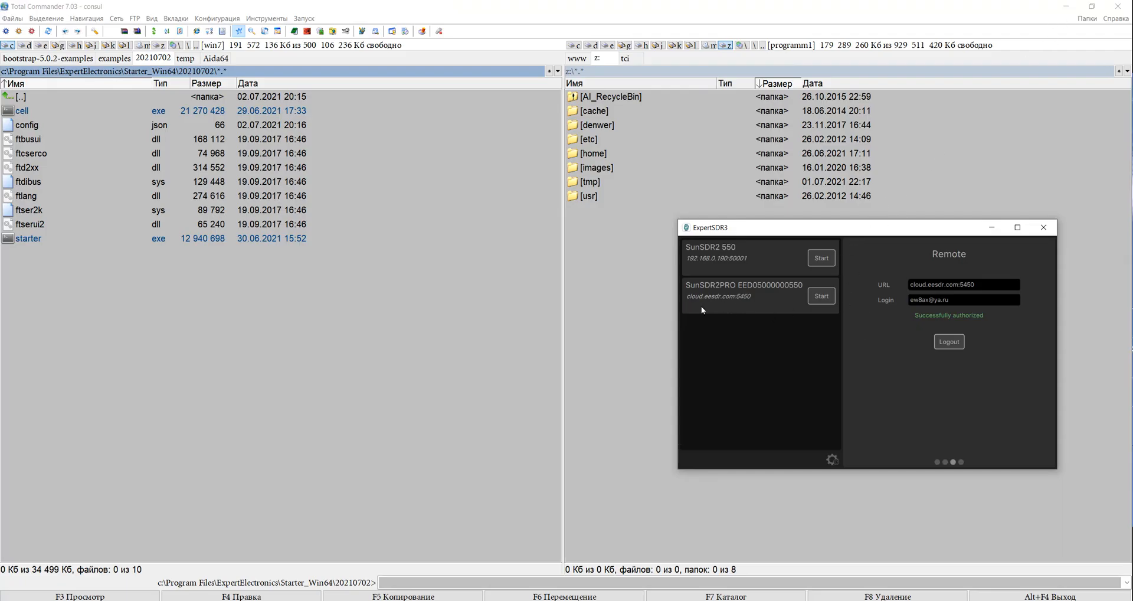
Step: Start the remote SunSDR2PRO in ExpertSDR3, try to switch the receiver on, and close its window
click(821, 297)
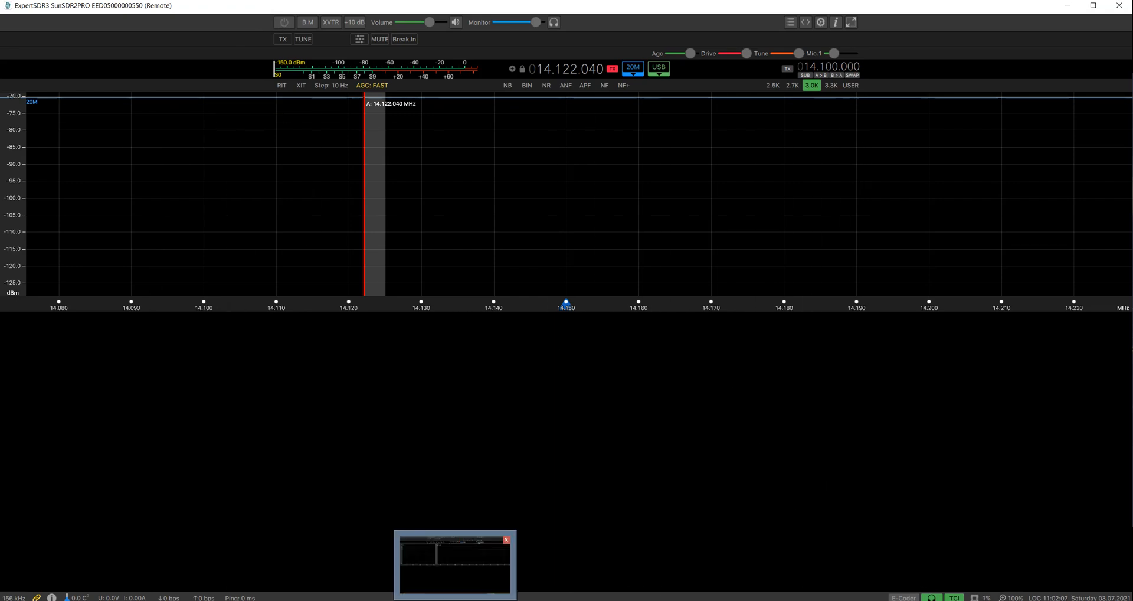
mouse_move(831, 600)
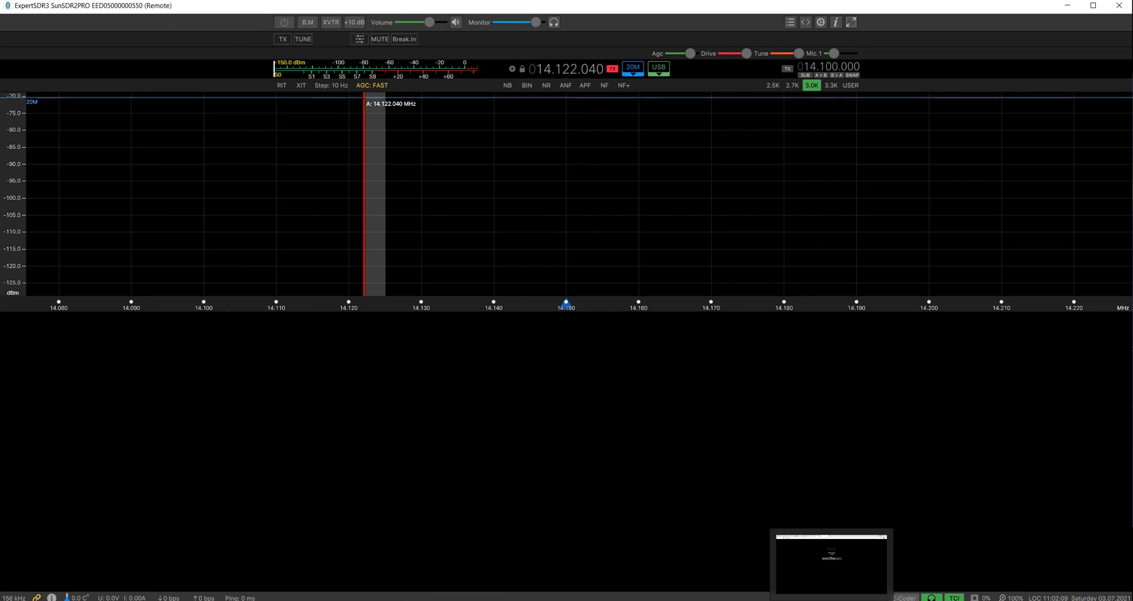
click(455, 599)
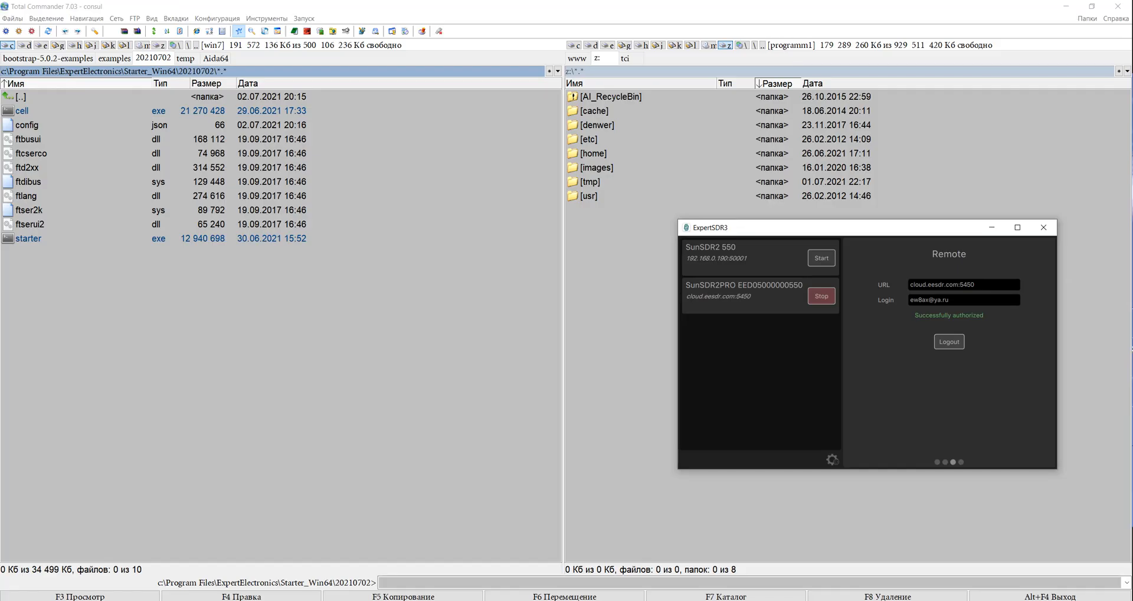
click(455, 600)
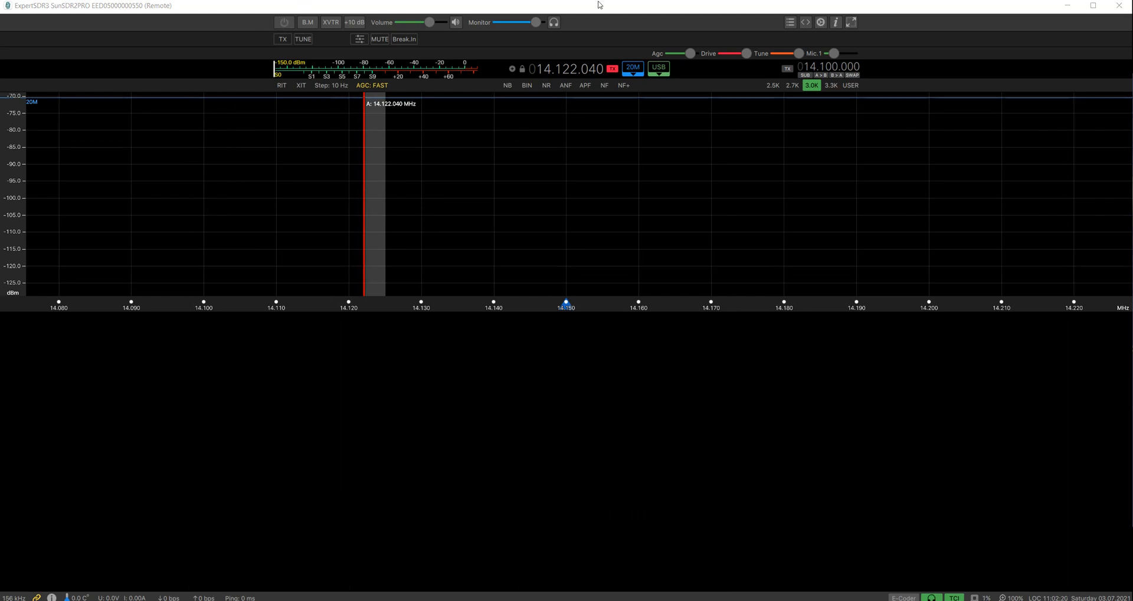
click(286, 23)
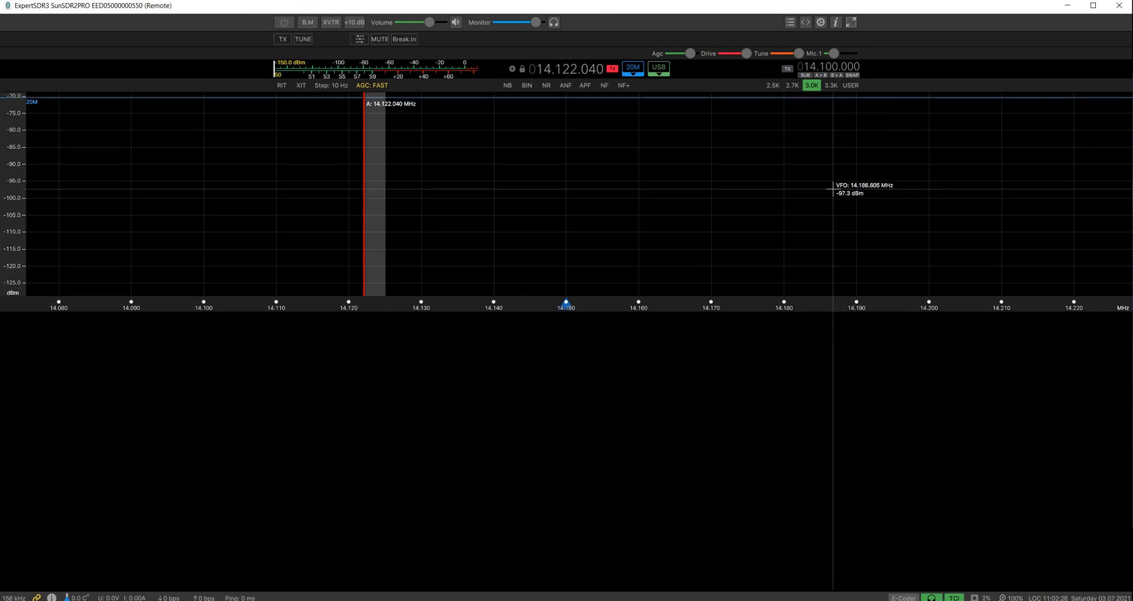
click(1119, 6)
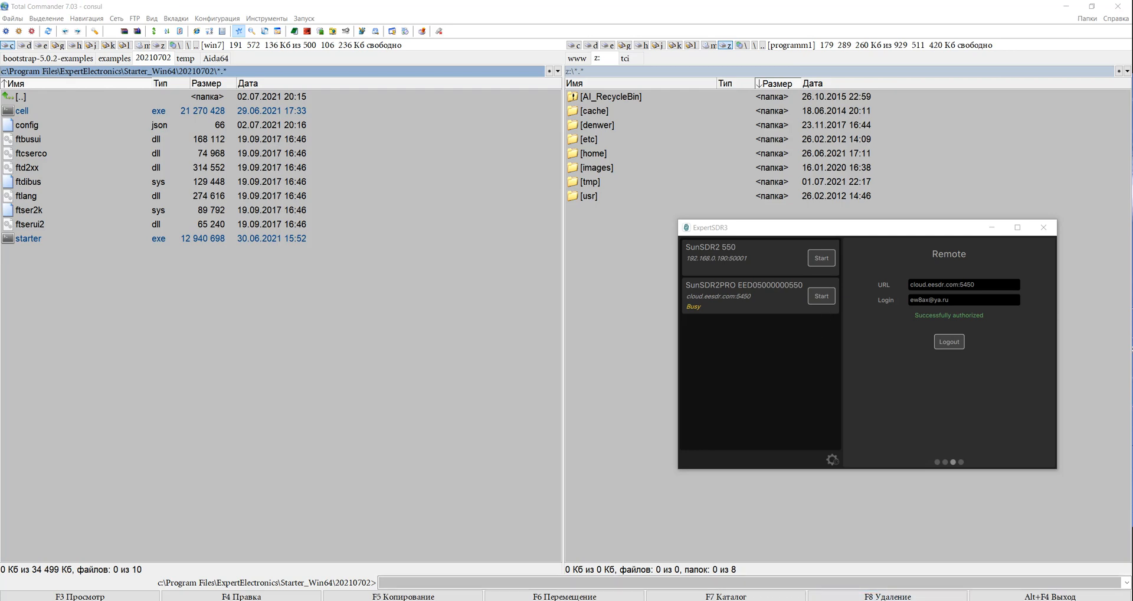
Step: Bring up the starter.exe console and move it to the upper part of the desktop
mouse_move(366, 600)
click(919, 600)
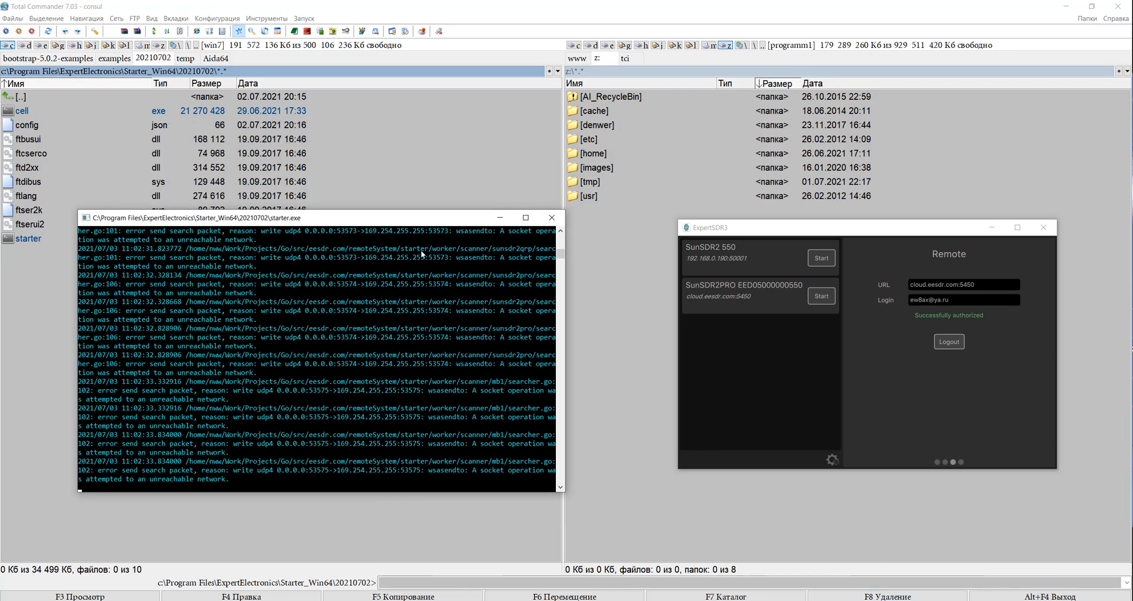
drag(397, 218, 358, 55)
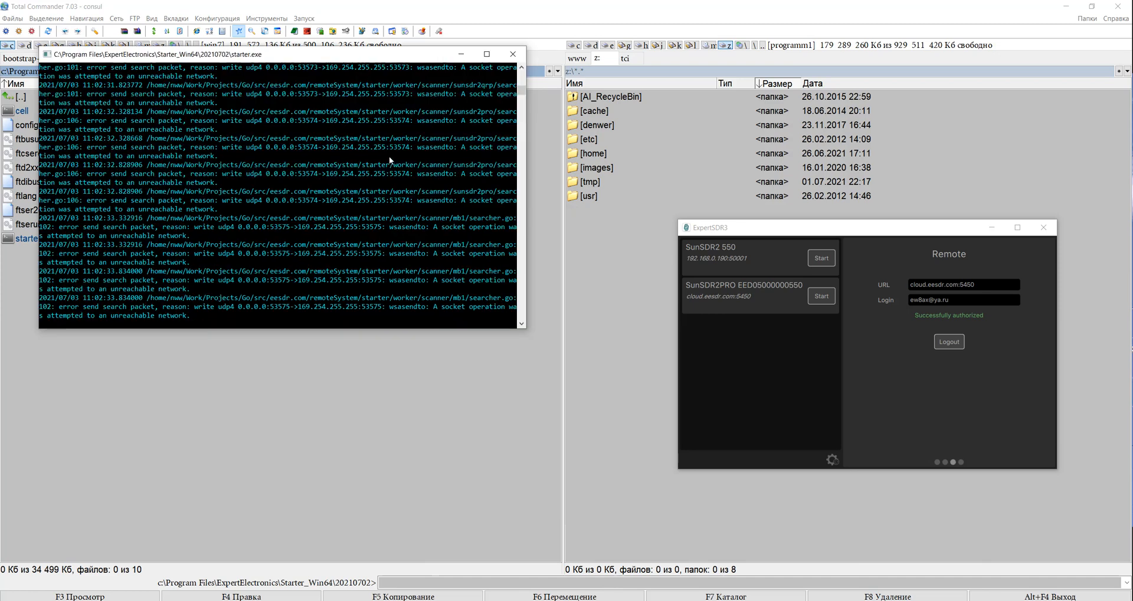
Step: Start the remote SunSDR2PRO from the ExpertSDR3 start window, maximize the receiver window and switch the receiver on
click(817, 297)
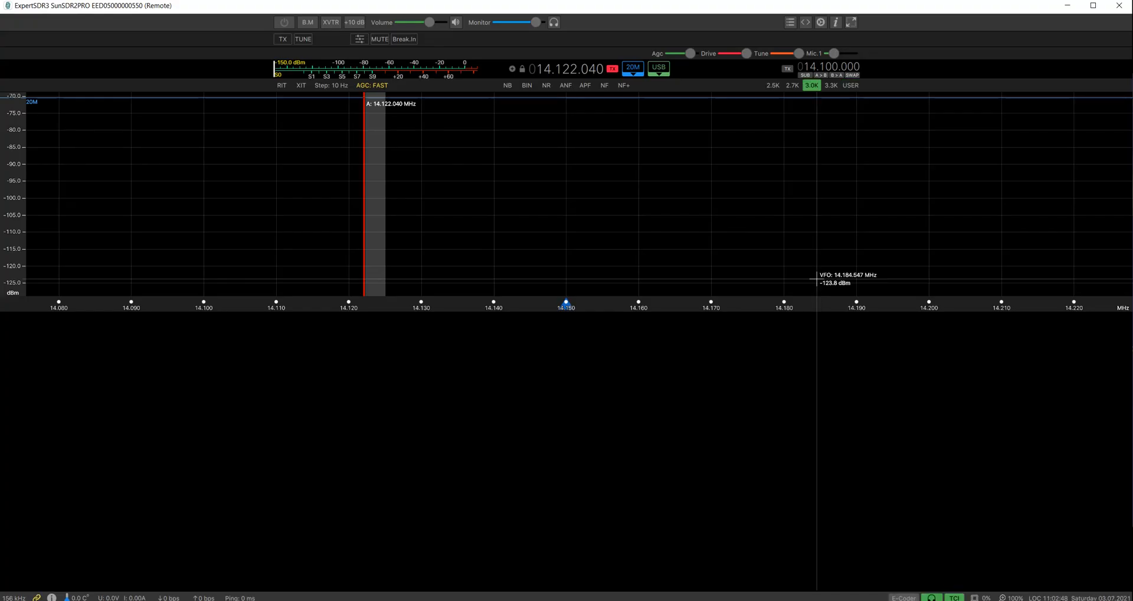
double_click(648, 10)
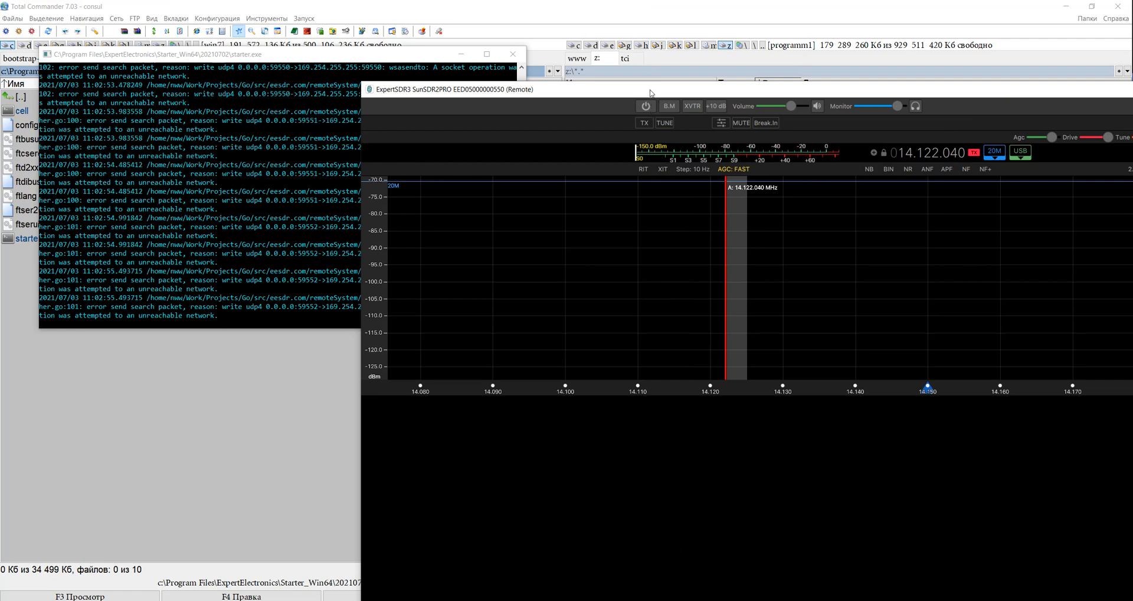
drag(651, 92, 451, 74)
double_click(450, 73)
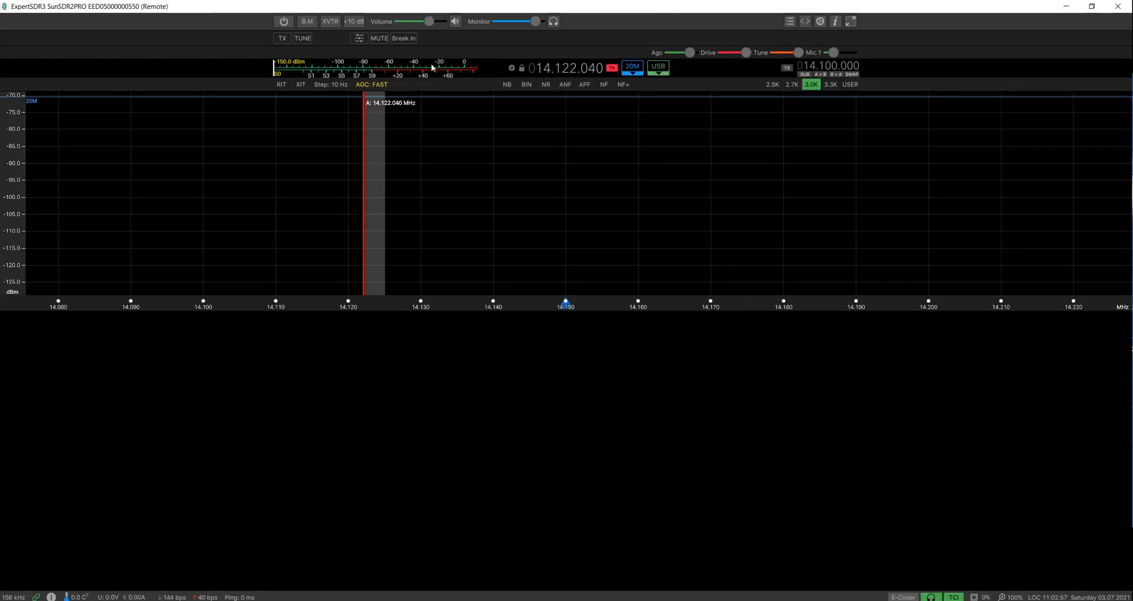
click(289, 25)
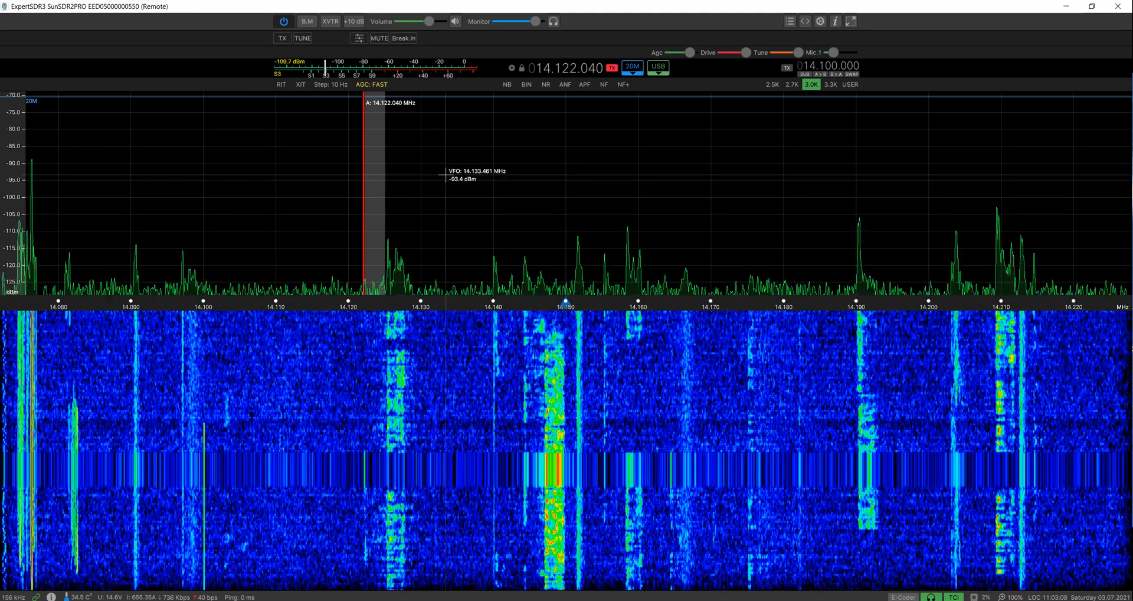
Step: Check the starter.exe console, minimize it, and mute the receiver's audio
key(alt+Tab)
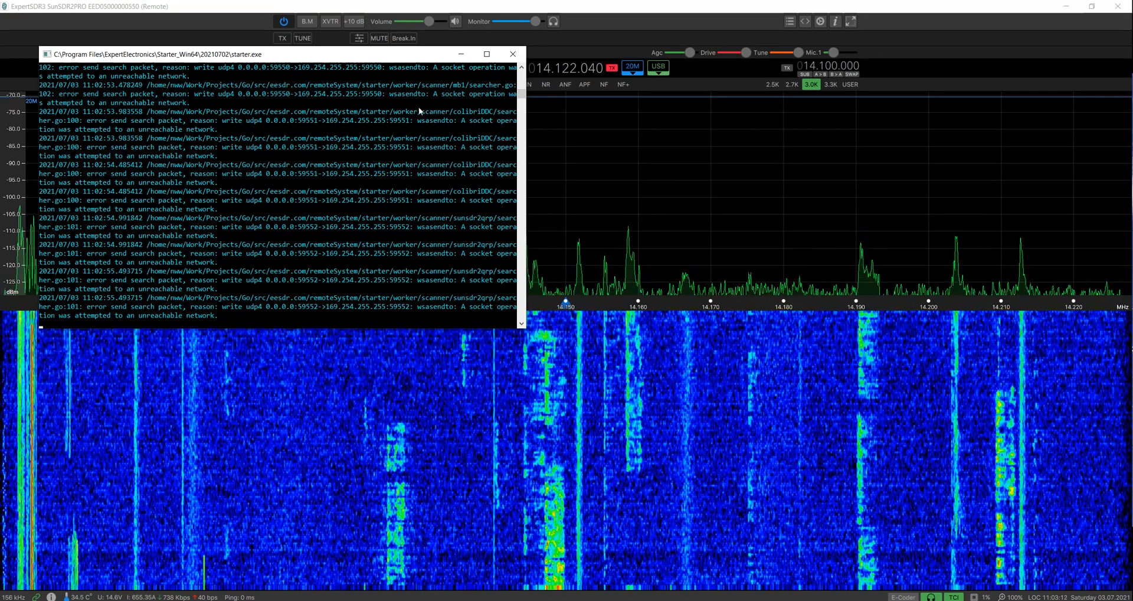
click(462, 54)
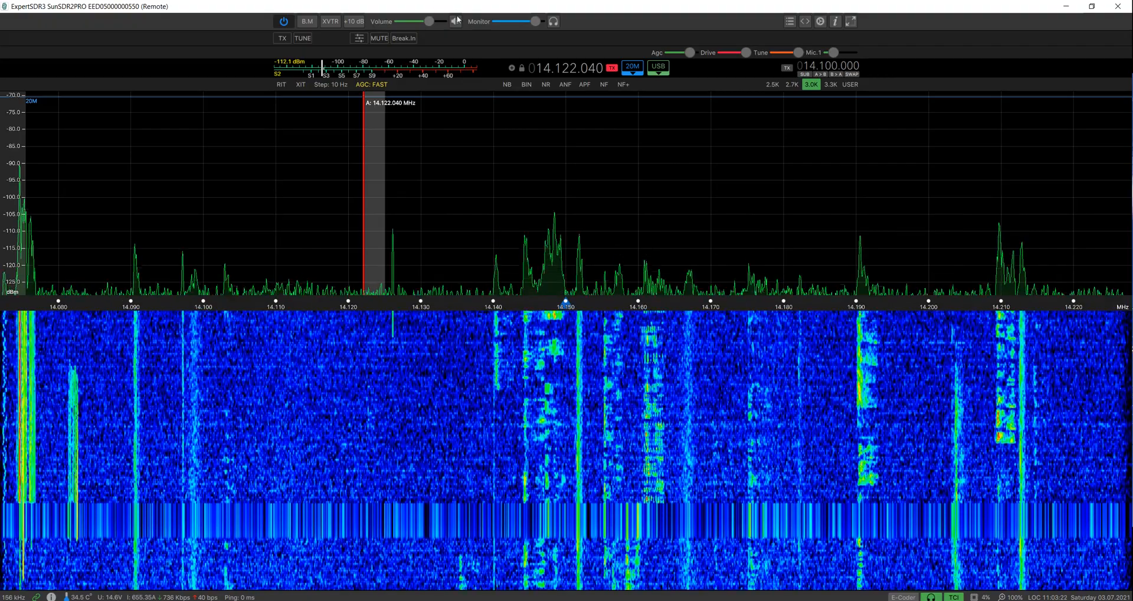
click(456, 21)
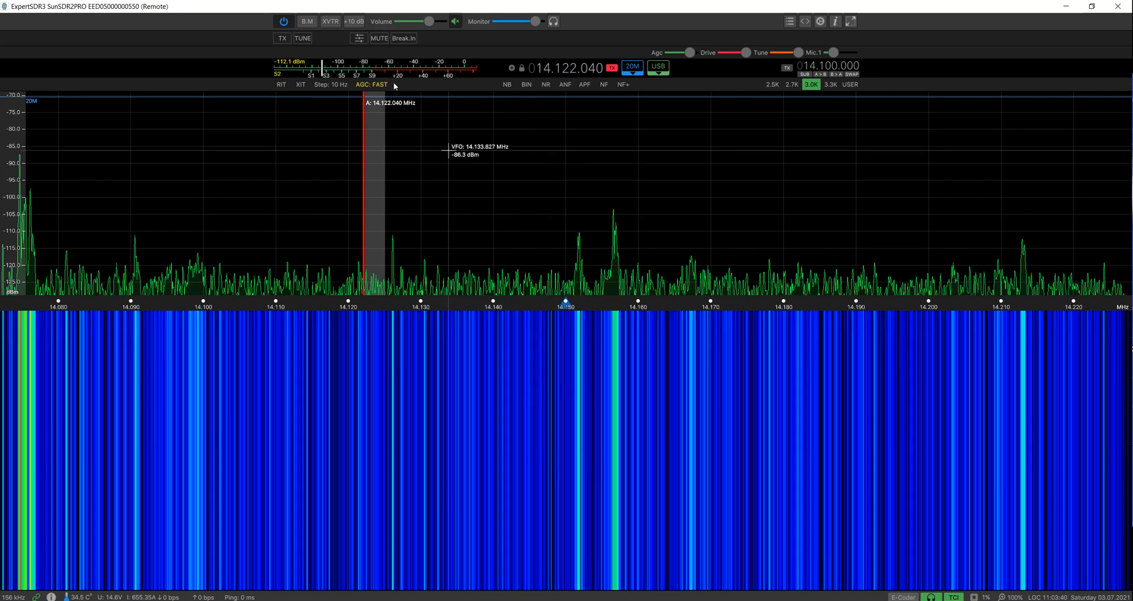
Step: Try to switch the remote receiver off, and bring the starter.exe console to the front
click(284, 22)
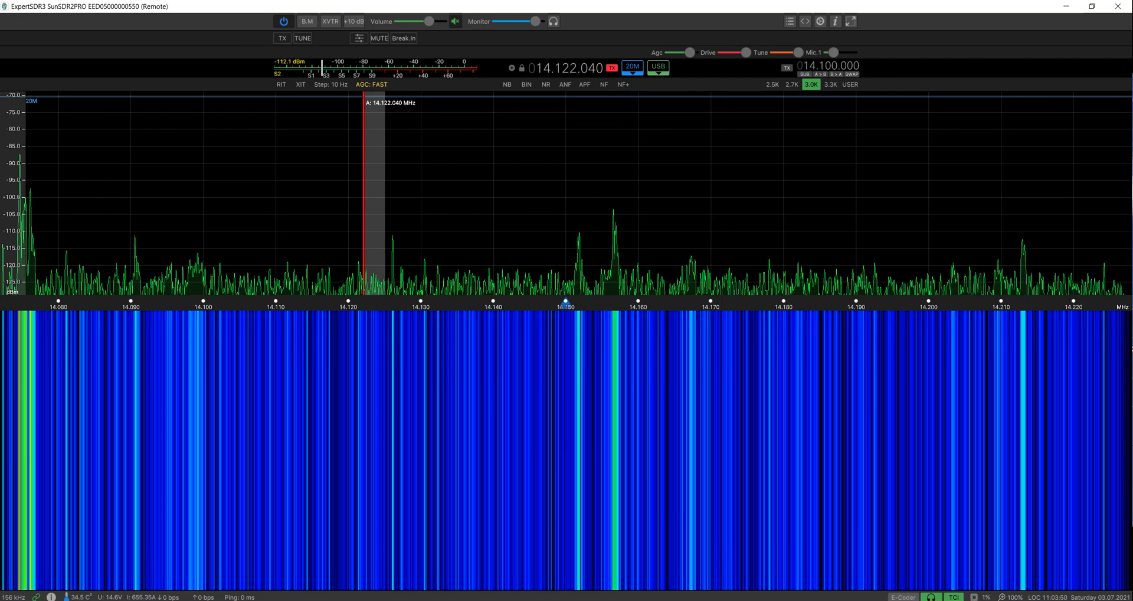
click(896, 568)
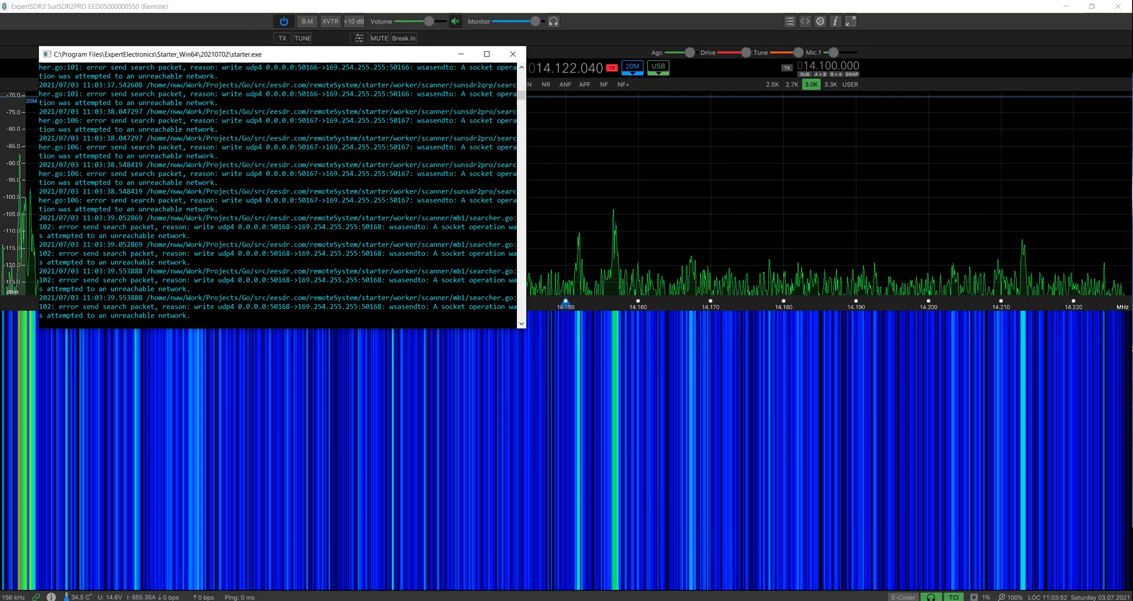
Step: Move the starter.exe console away from the receiver controls and try switching the remote receiver off and on
drag(411, 58, 905, 215)
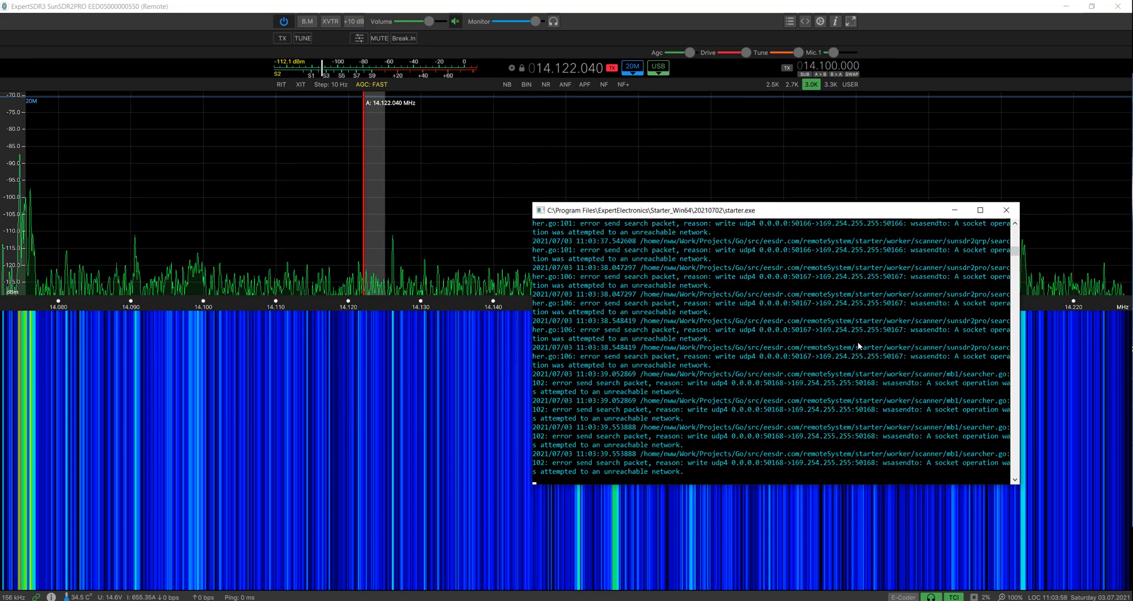
click(286, 21)
click(286, 22)
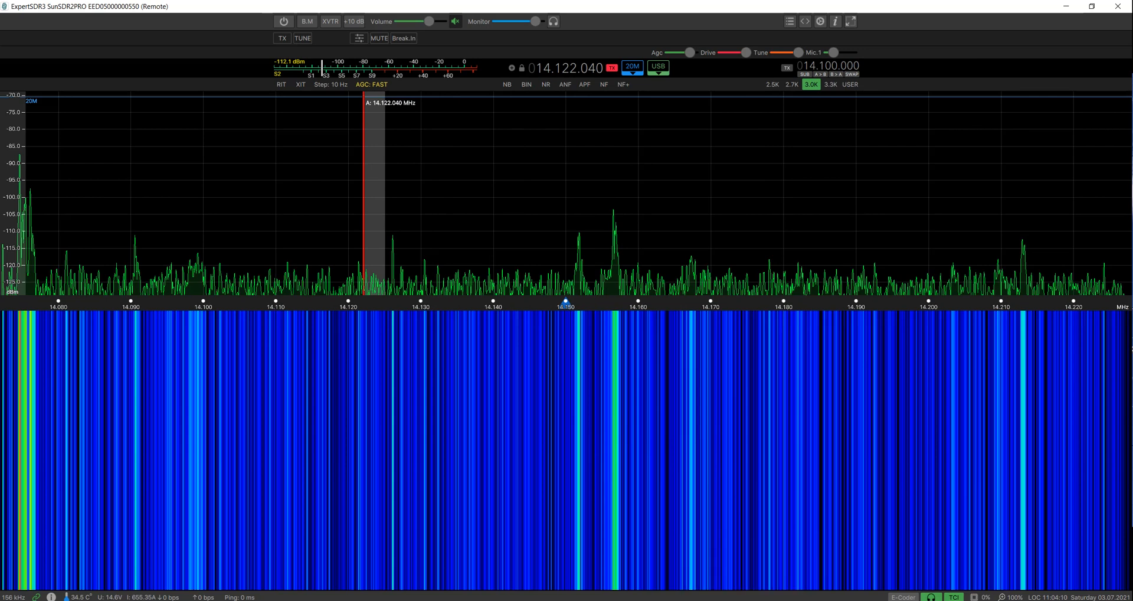
key(alt+Tab)
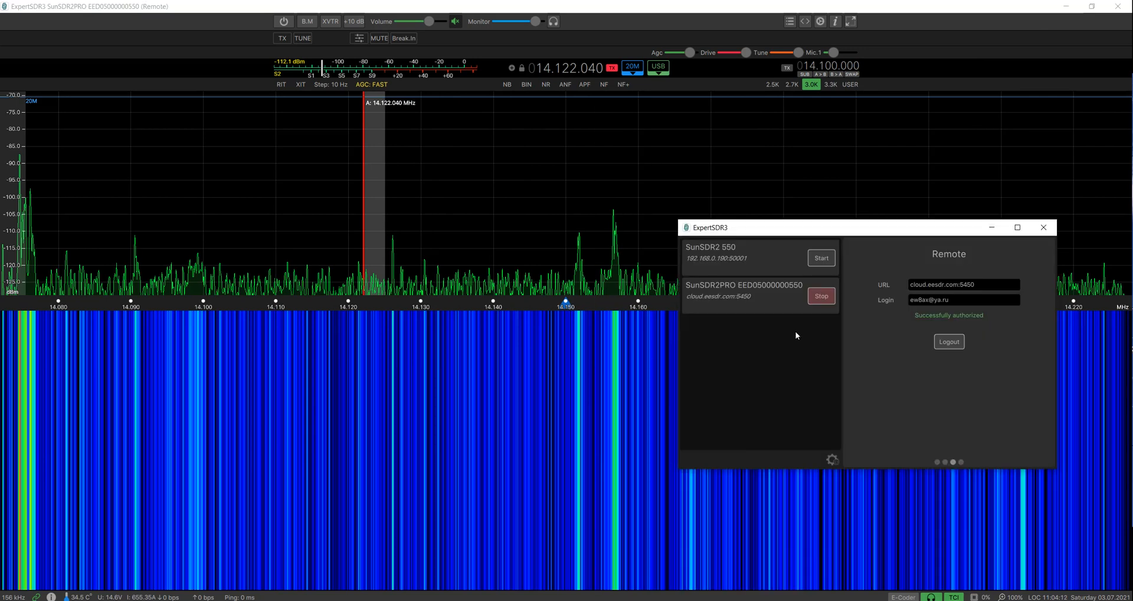
click(293, 28)
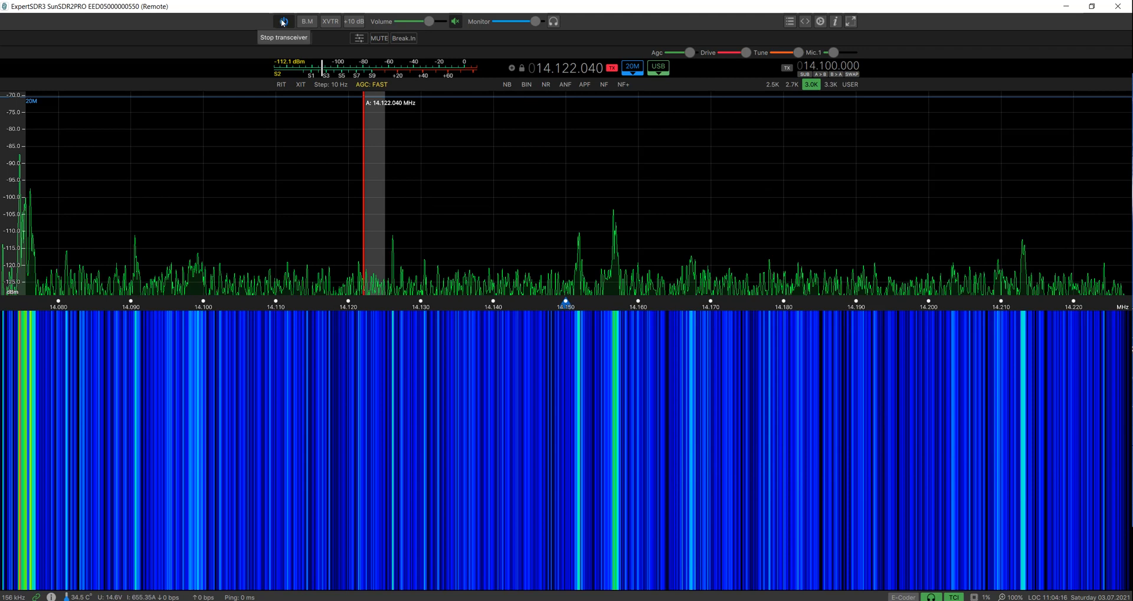
click(284, 22)
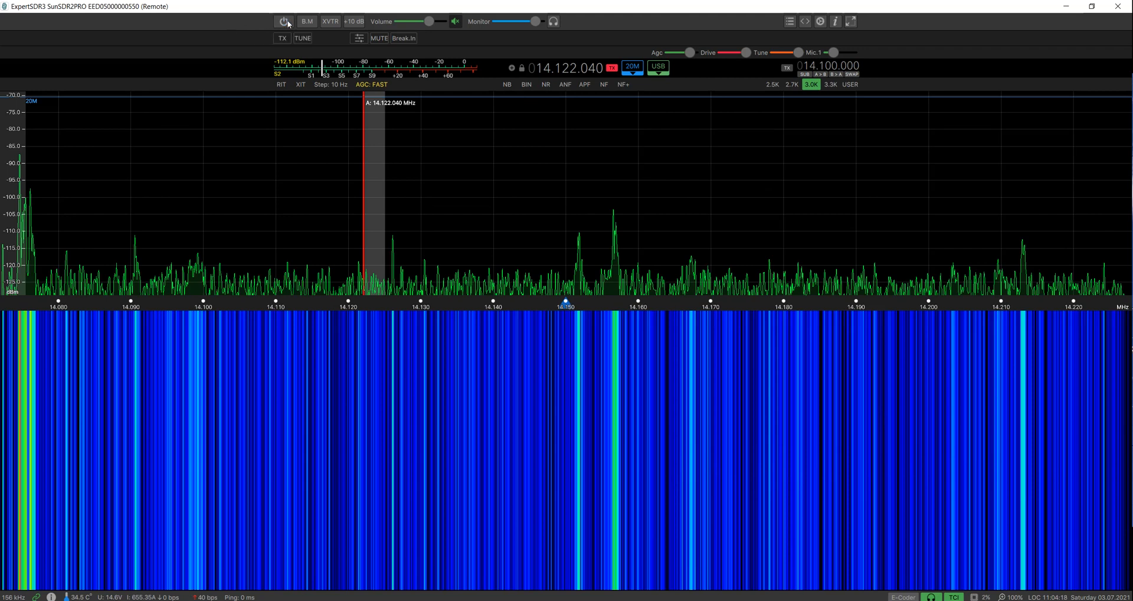
Step: Close the remote receiver window, start the remote SunSDR2PRO again from the start window, and switch the receiver on
click(1117, 6)
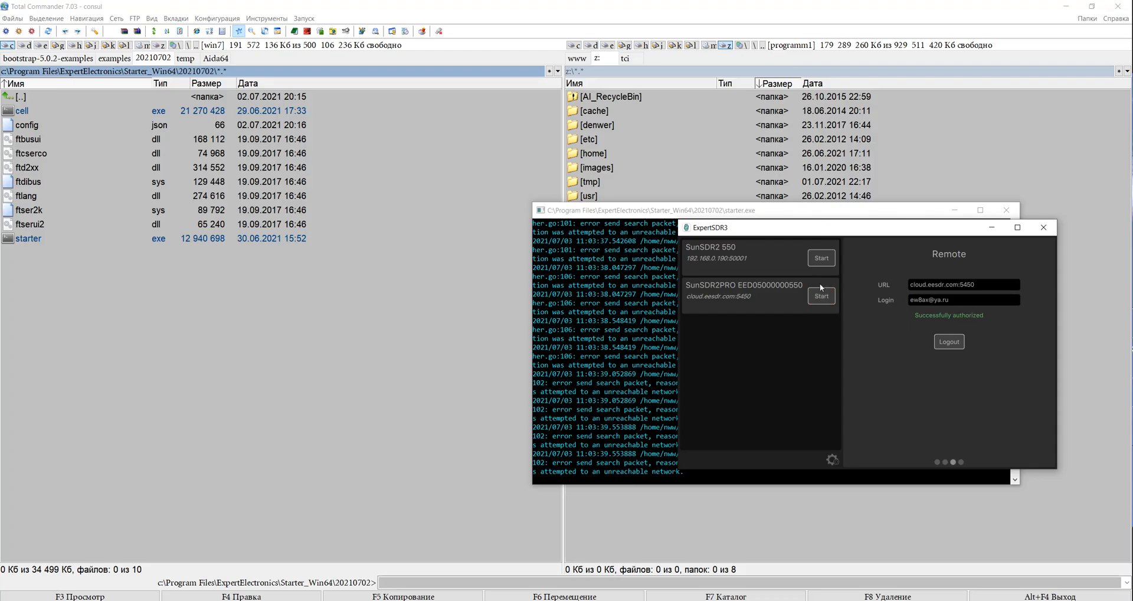
drag(748, 233, 184, 191)
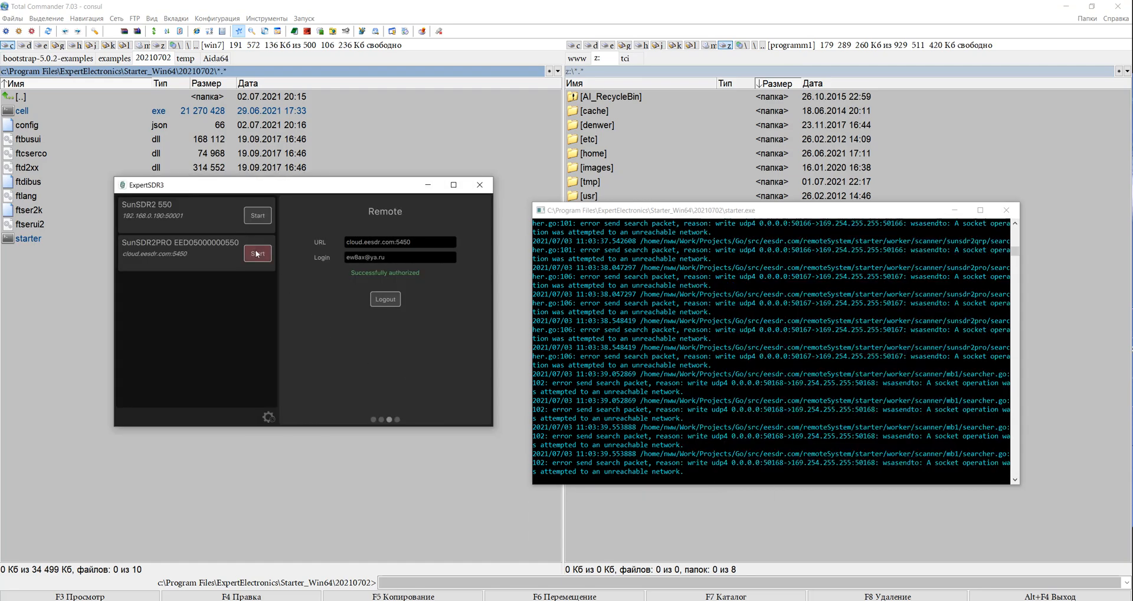
click(257, 253)
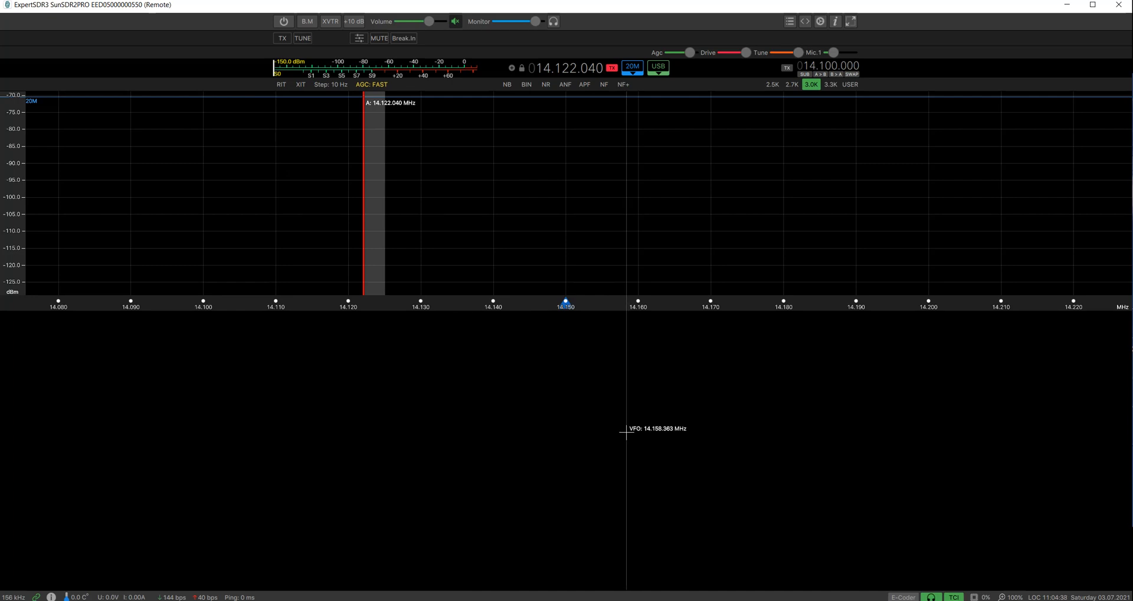
click(284, 22)
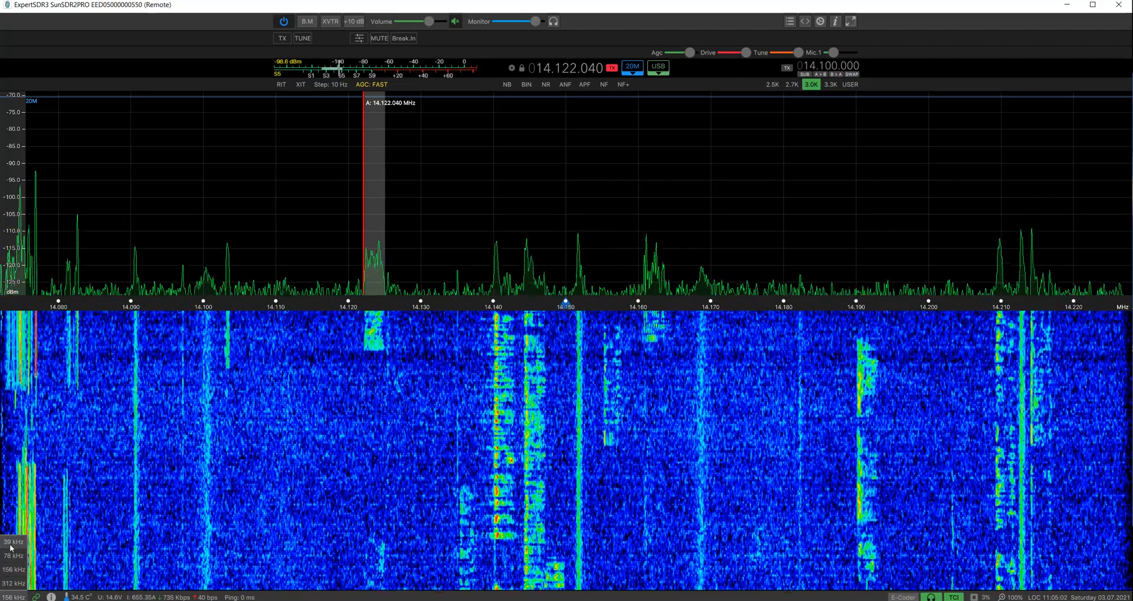
Step: Set the receiver's spectrum bandwidth to 39 kHz and unmute its audio
click(11, 548)
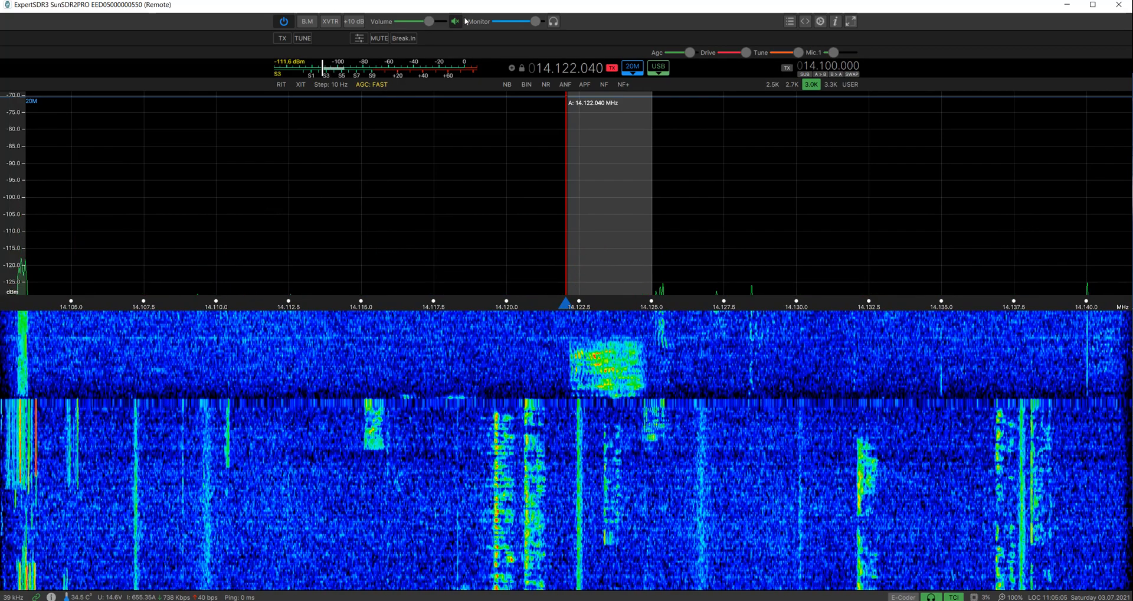
click(458, 21)
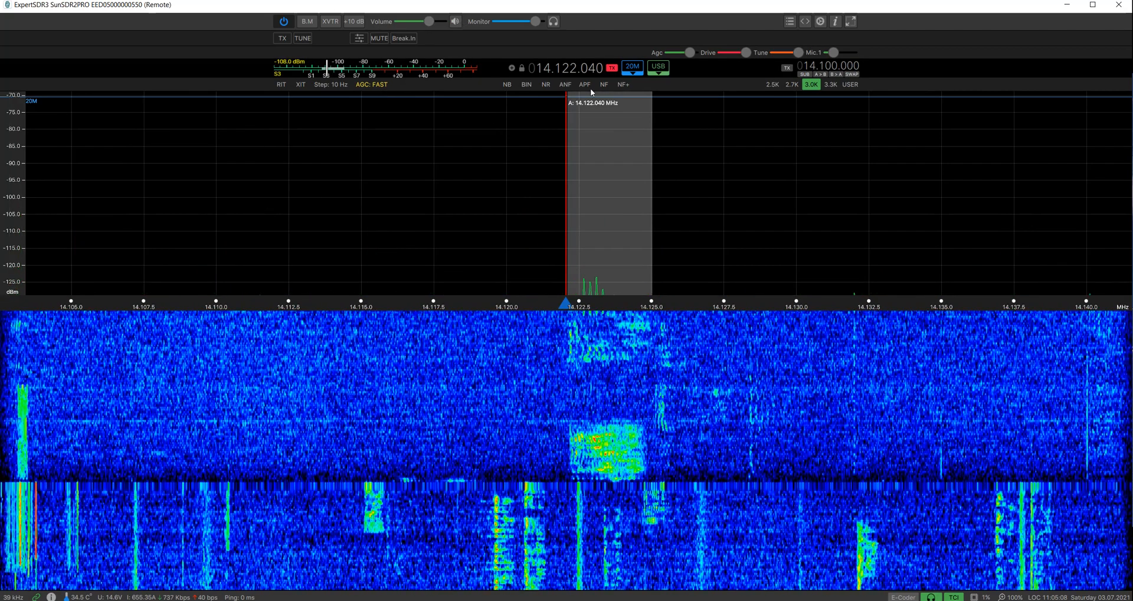
Step: Tune to 14.122.000 MHz, shift the spectrum's dBm scale to show weaker levels, and retune to 14.117.560 MHz
scroll(595, 69, down, 4)
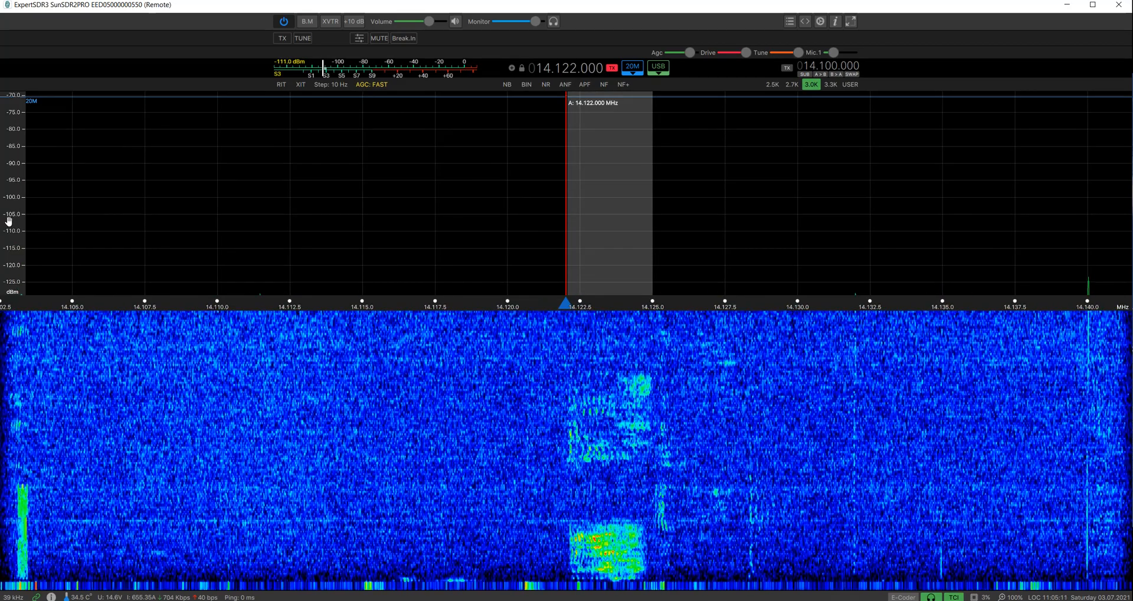
drag(14, 219, 13, 200)
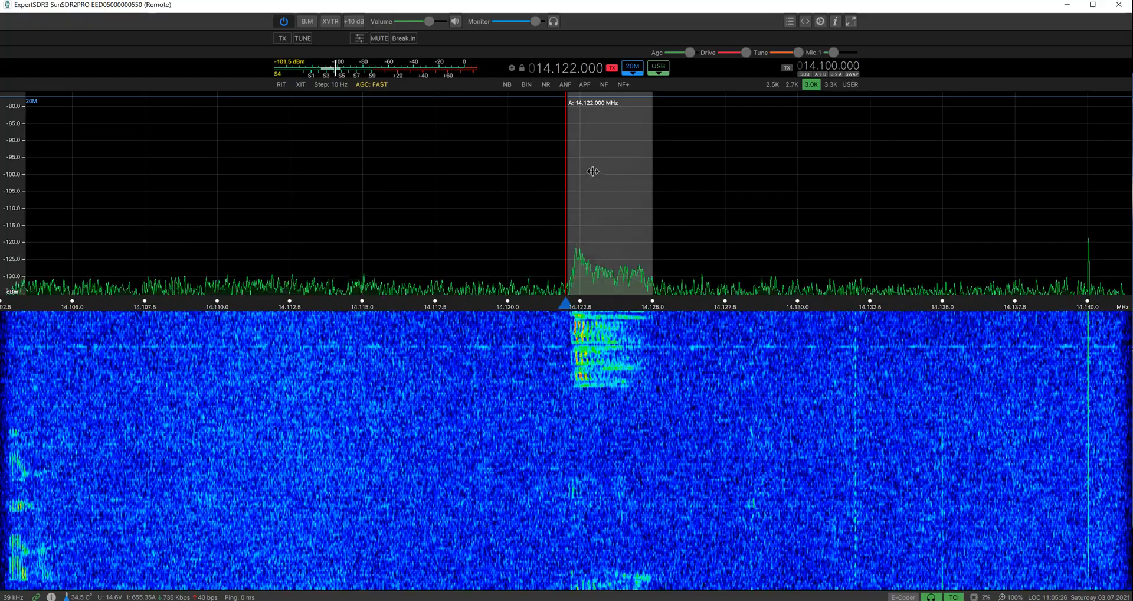
drag(593, 171, 465, 181)
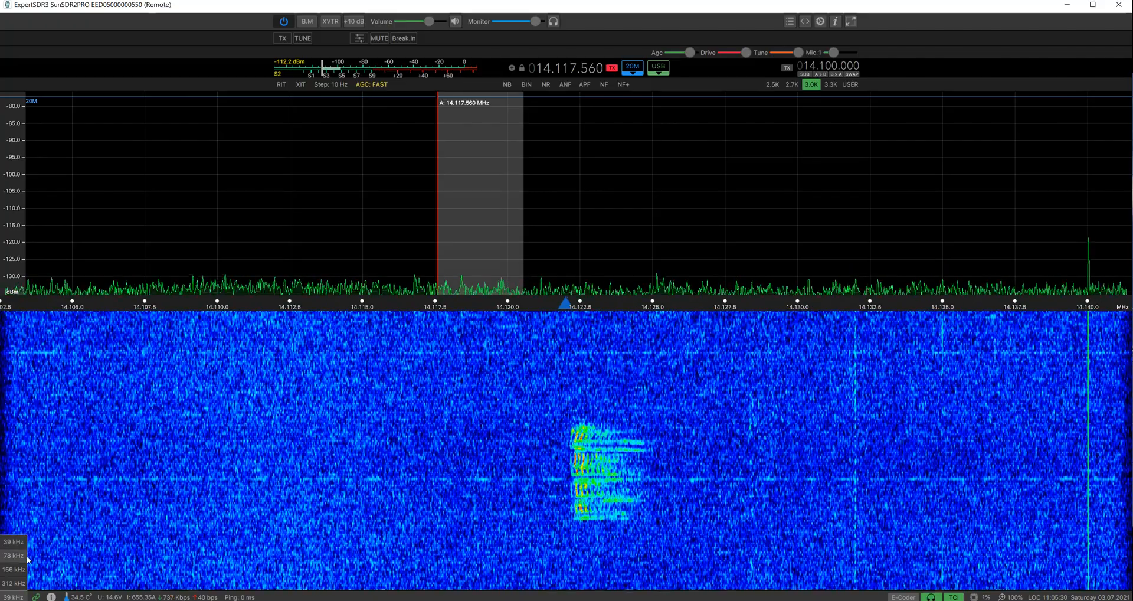
Step: Widen the spectrum bandwidth in stages to 78 kHz, 156 kHz and 312 kHz
click(25, 556)
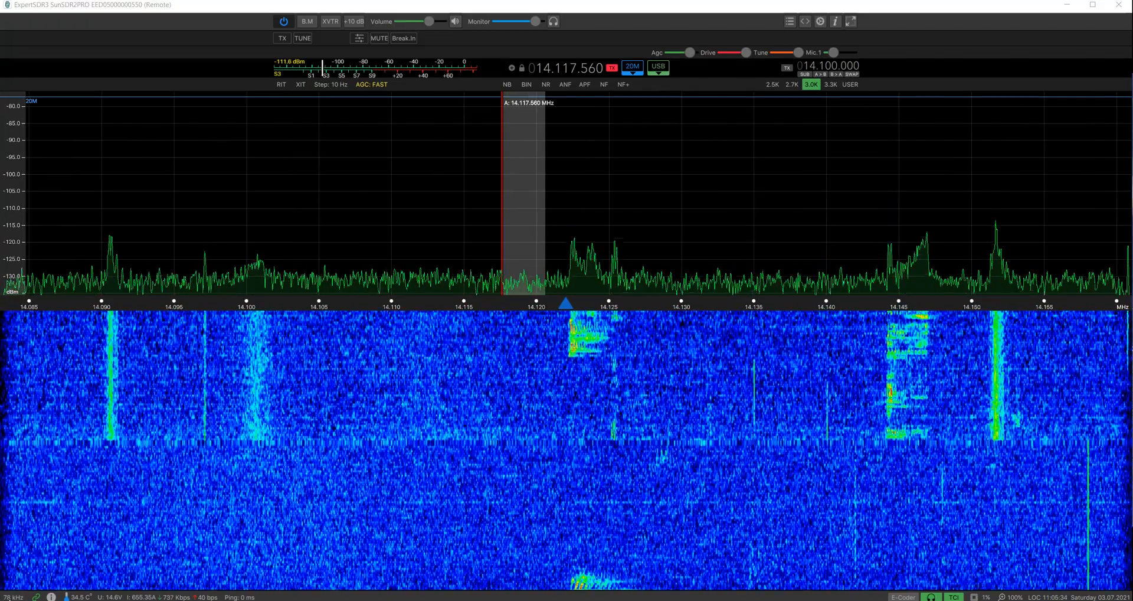
click(10, 596)
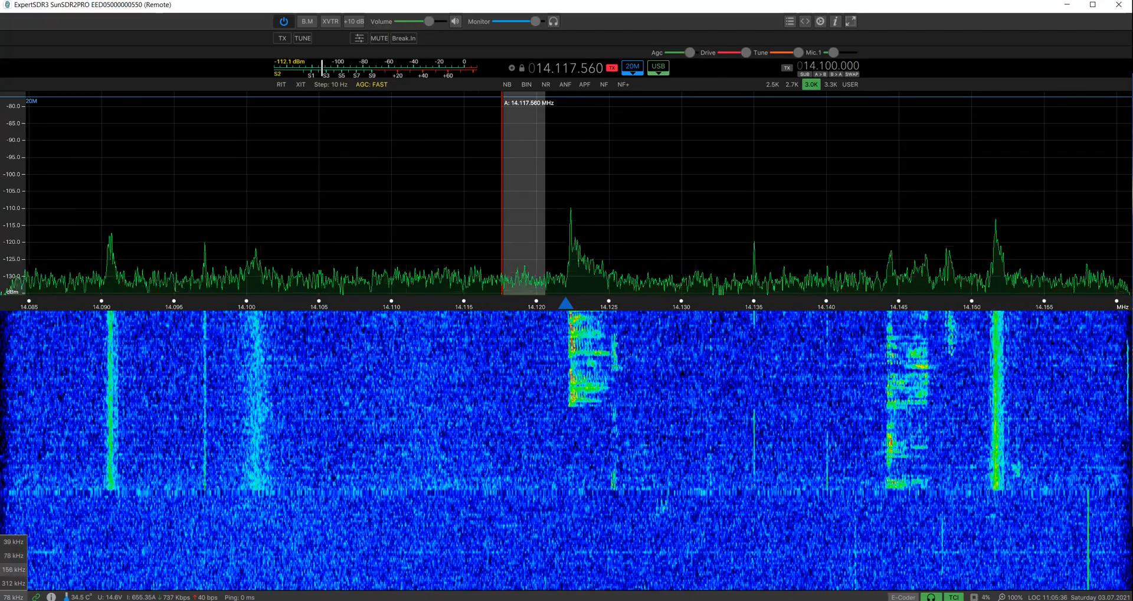
click(13, 569)
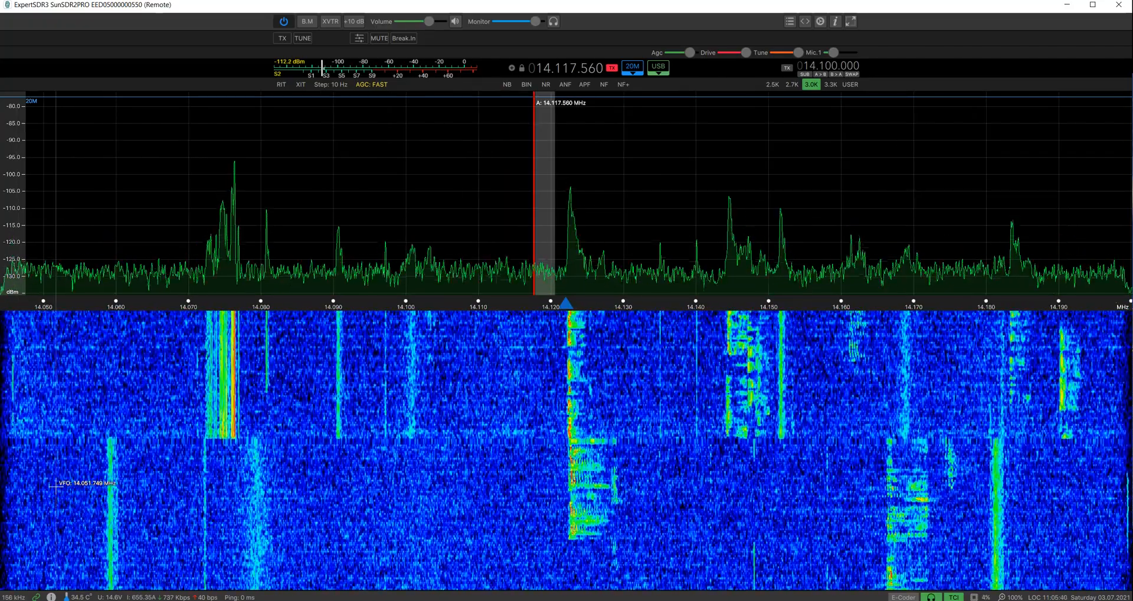
click(13, 597)
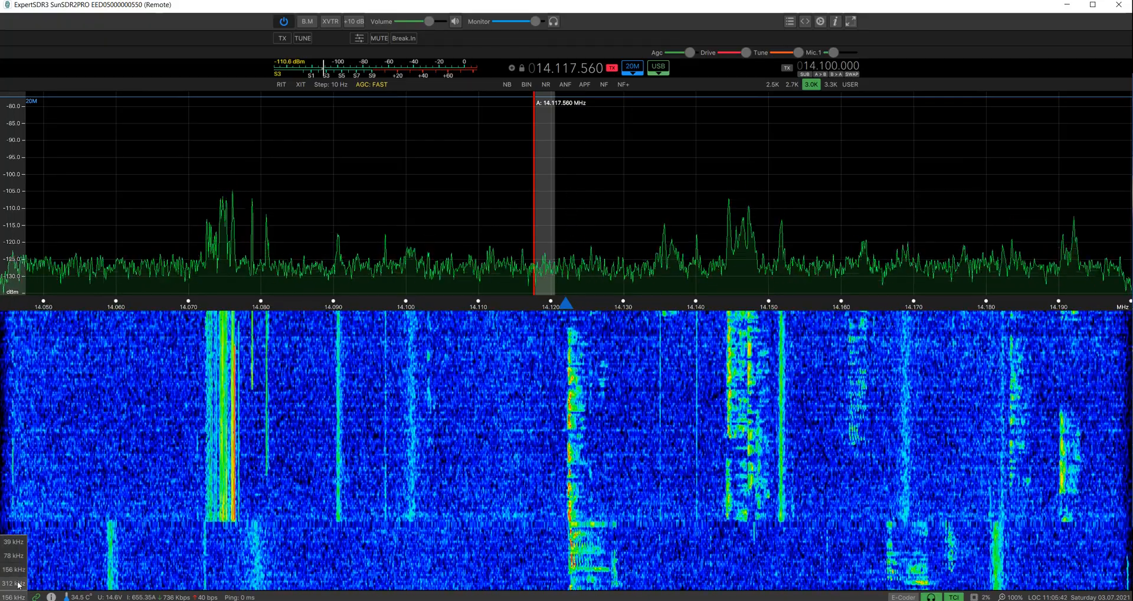
click(20, 583)
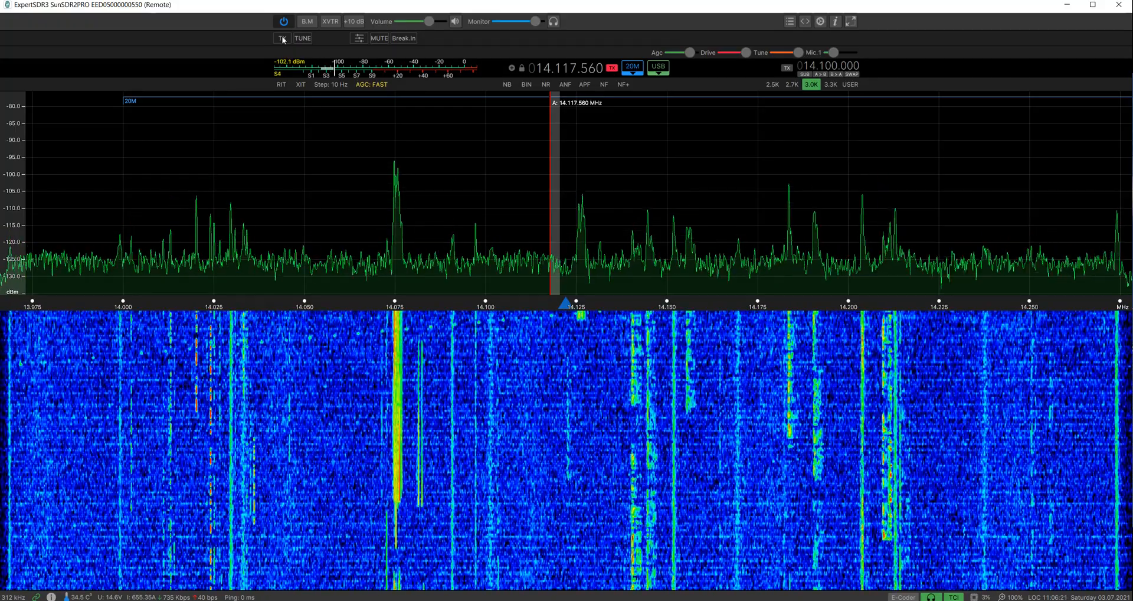
Step: Try to switch the remote transceiver into transmit and tune modes
click(282, 39)
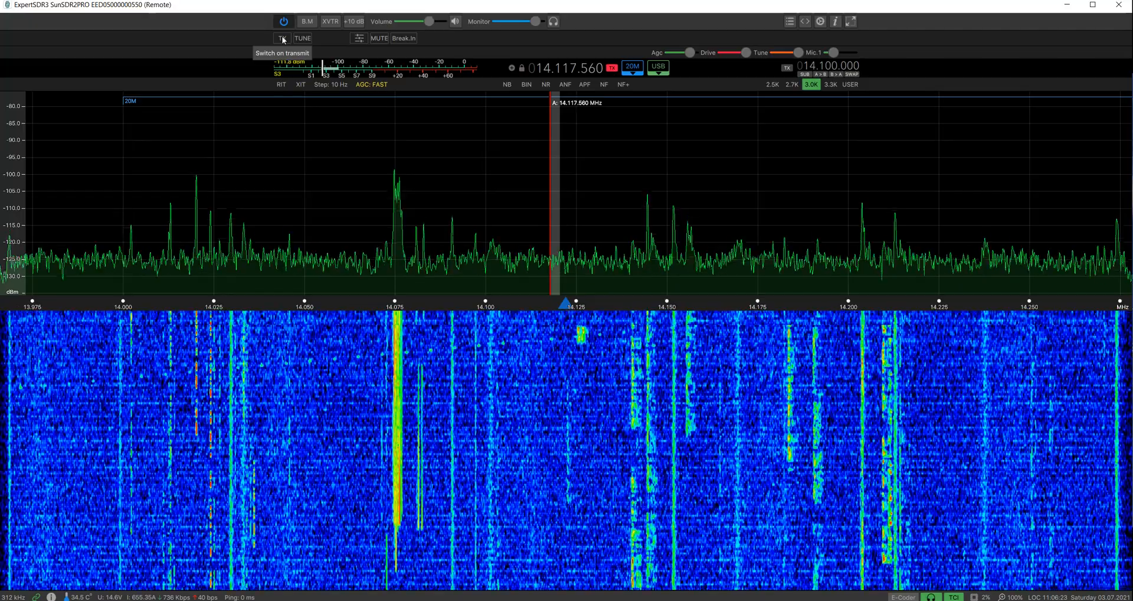
click(283, 39)
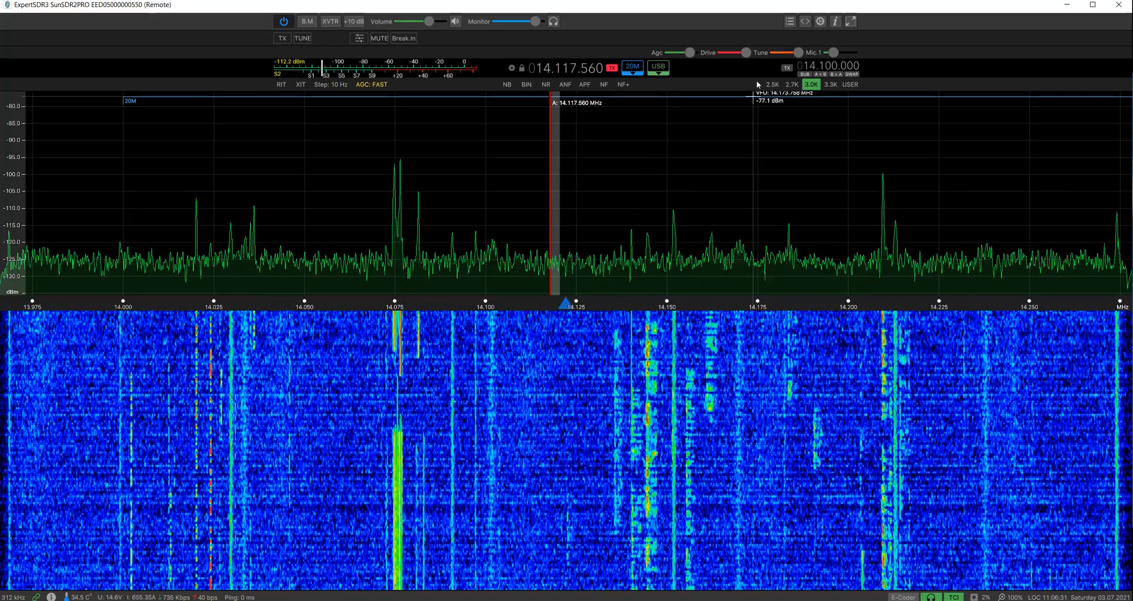
mouse_move(745, 55)
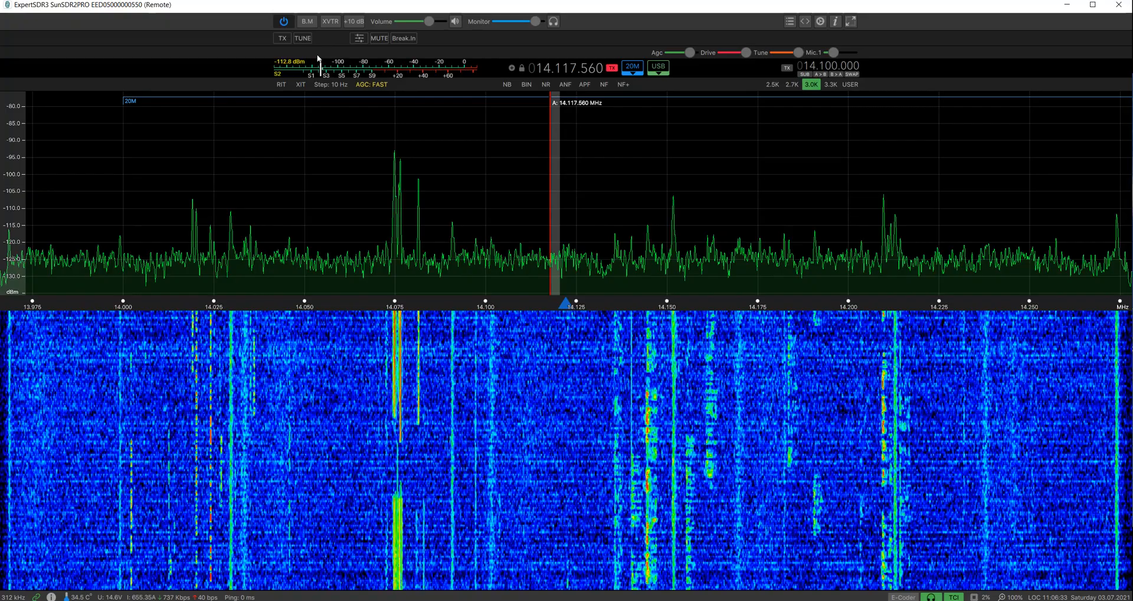
click(304, 39)
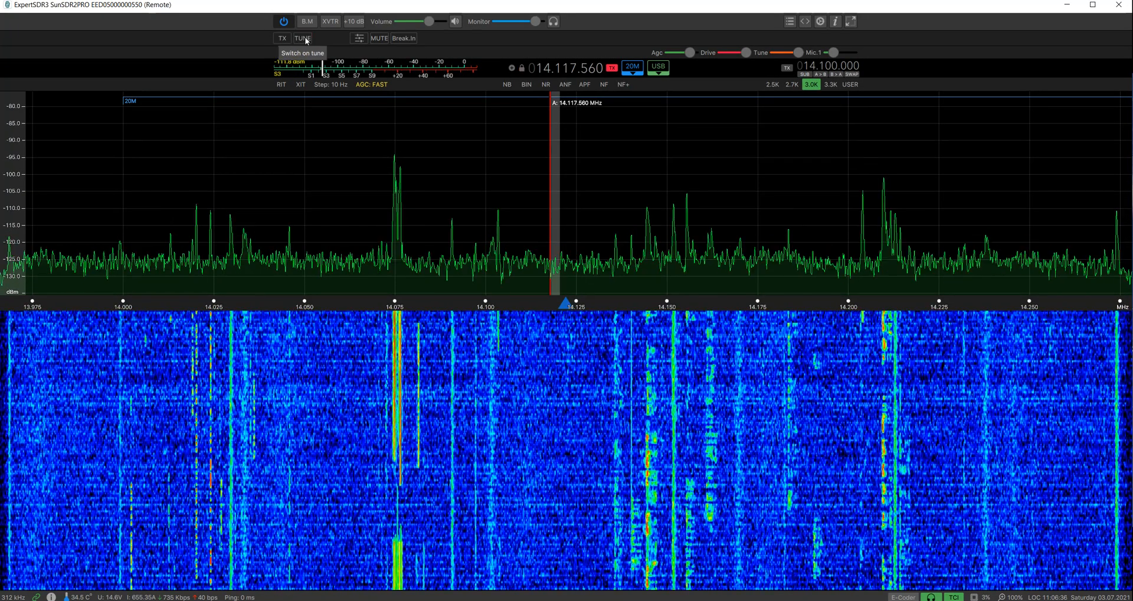
click(282, 38)
click(282, 38)
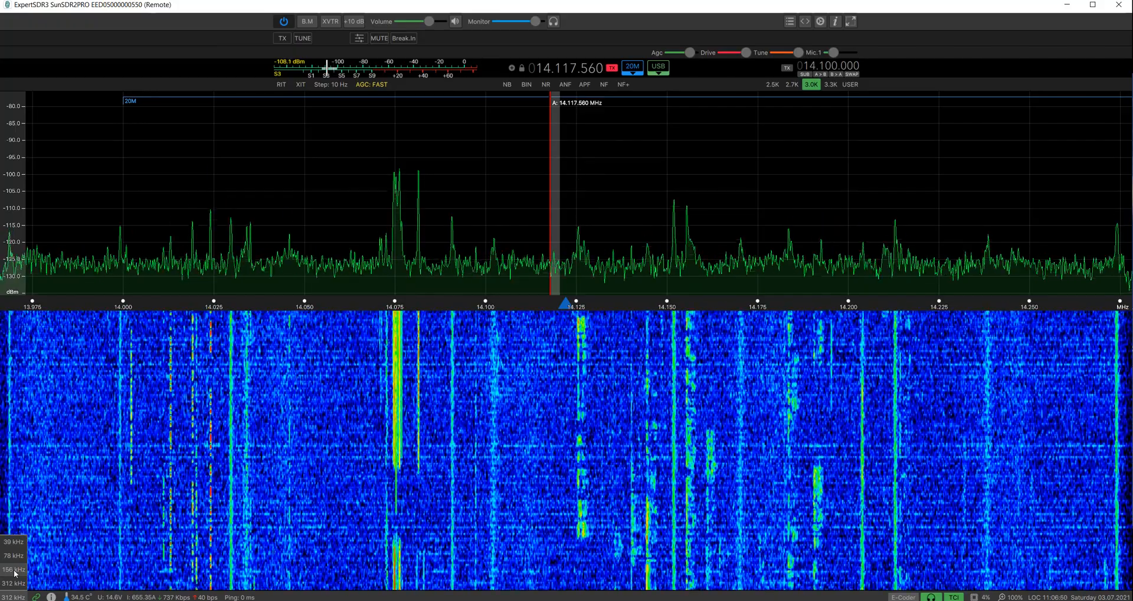
Step: Set the spectrum bandwidth to 78 kHz, tune to 14.125.010 and back to 14.117.810 MHz, and mute the audio
click(13, 596)
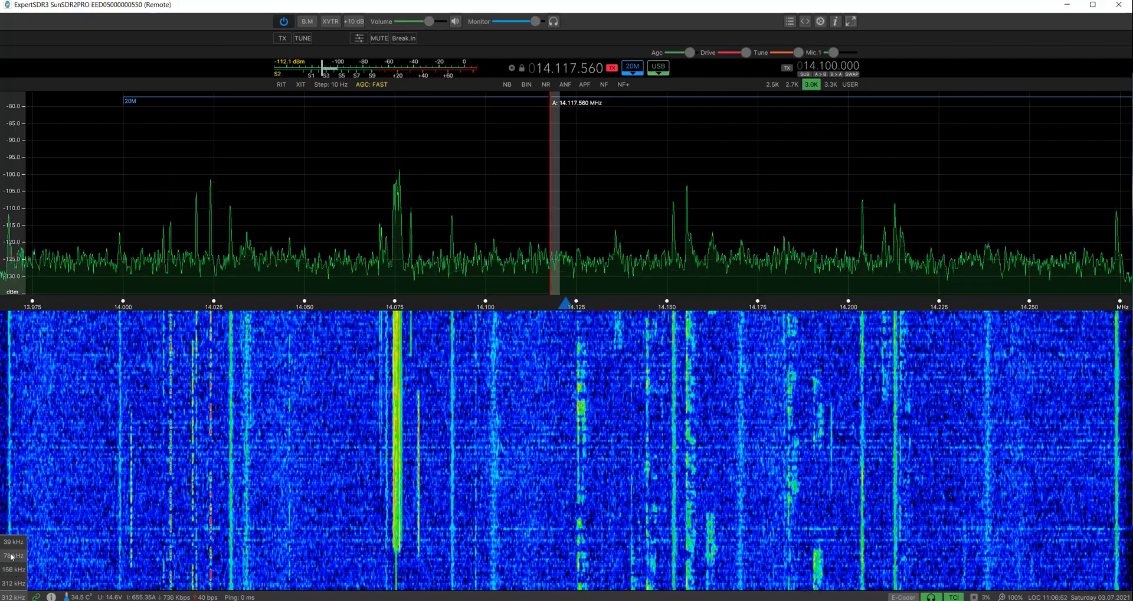
click(11, 556)
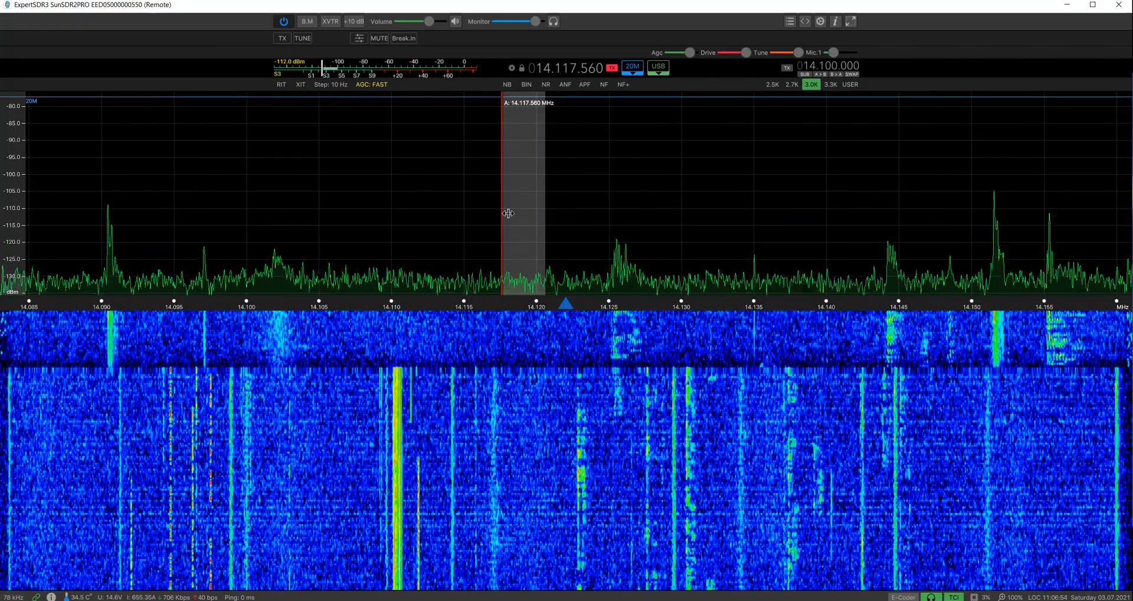
drag(508, 213, 617, 204)
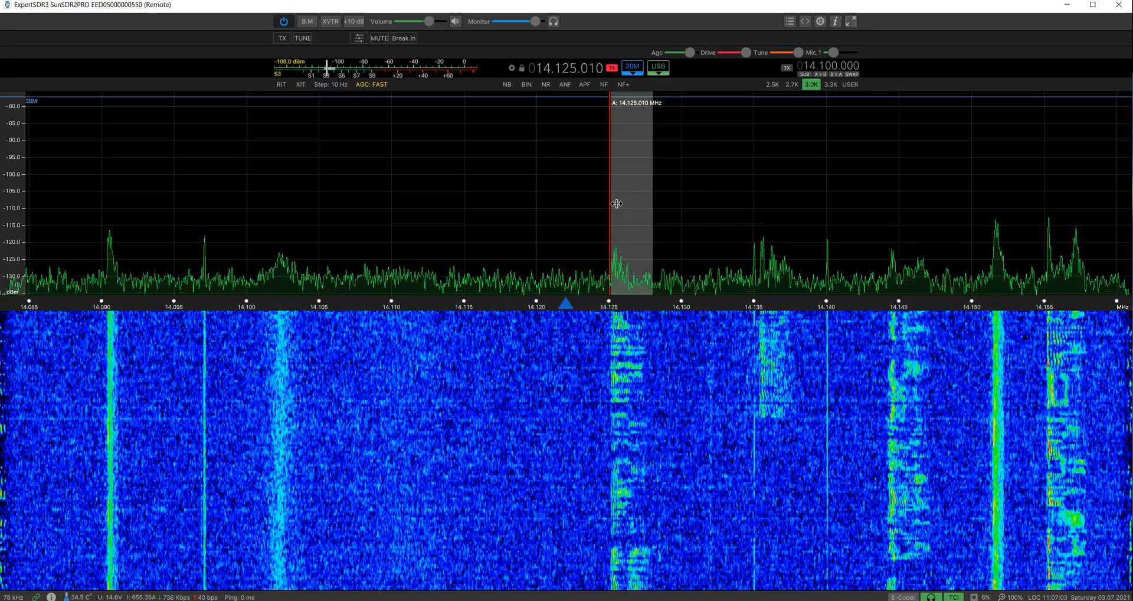
drag(616, 204, 525, 213)
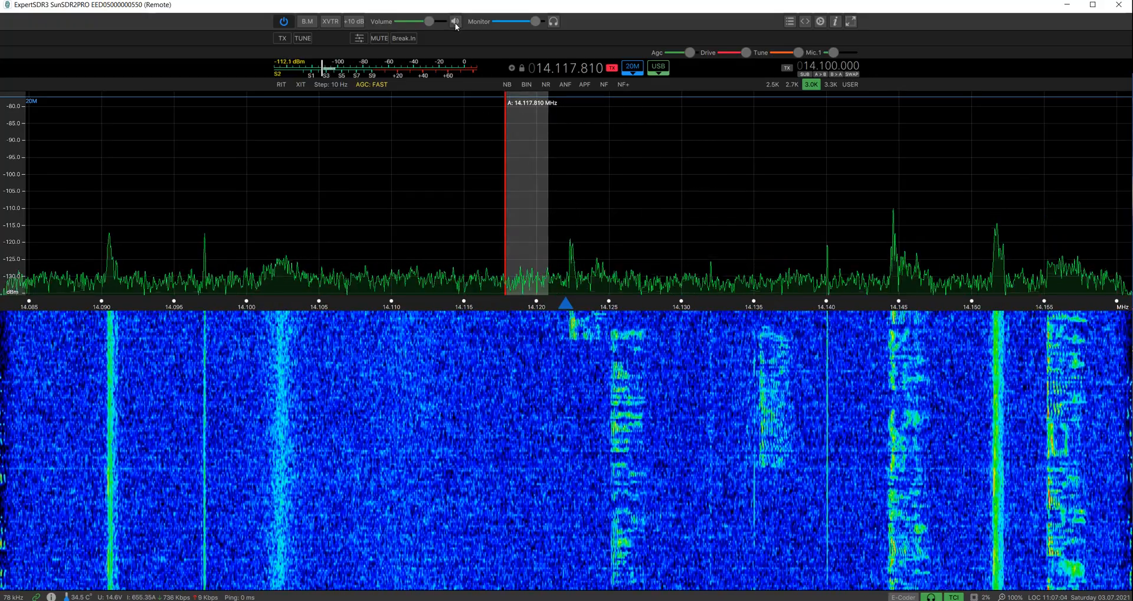
click(455, 22)
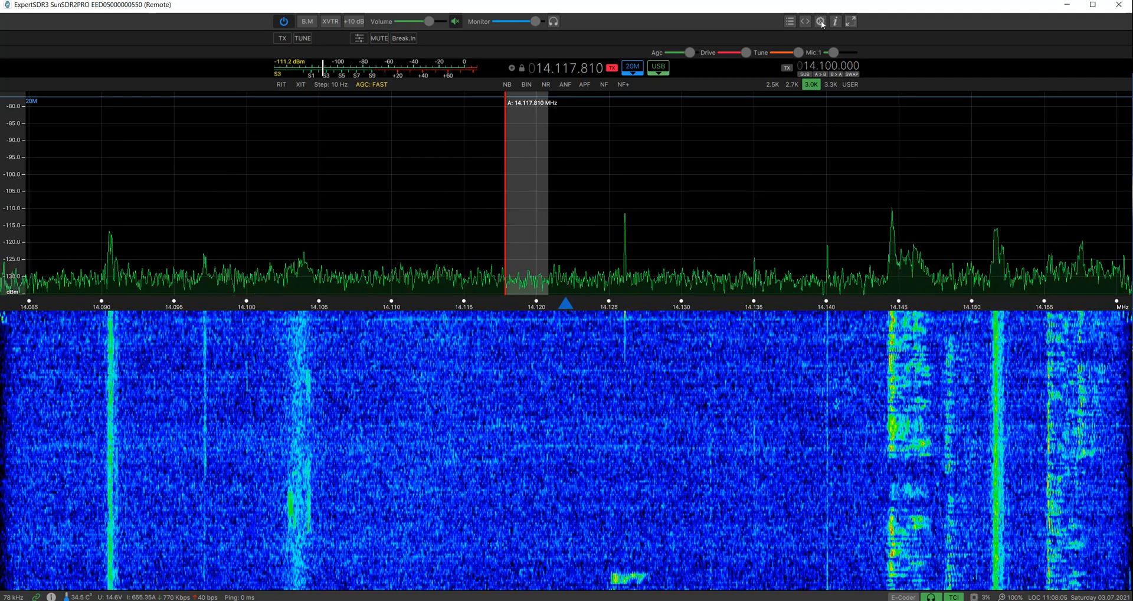
Step: Choose Microphone PC as the microphone profile in the transmit audio settings, and close the settings
click(820, 21)
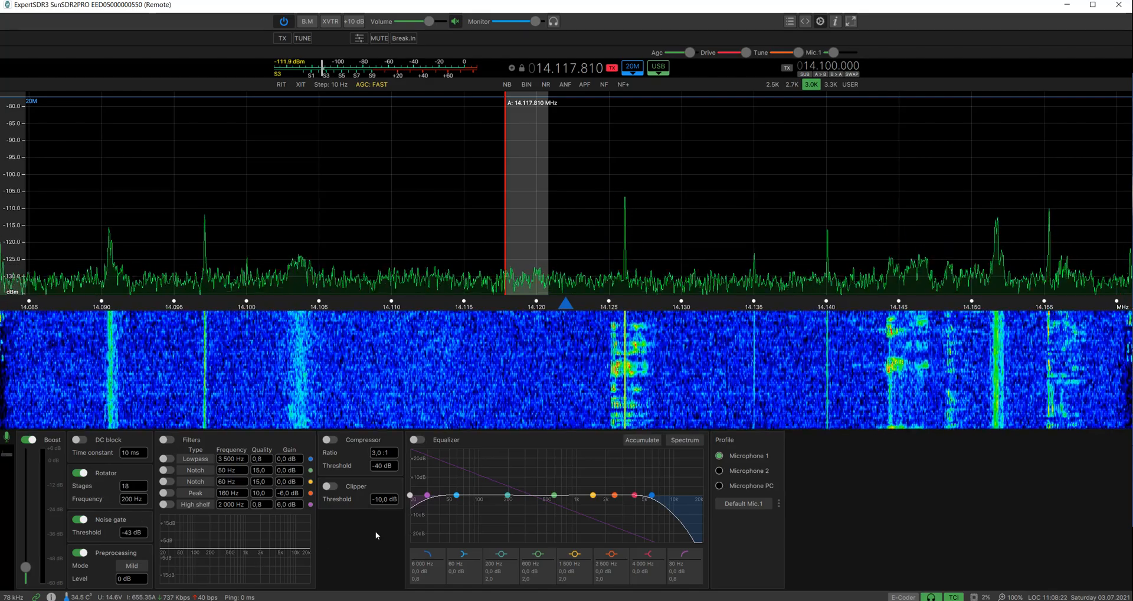
click(750, 486)
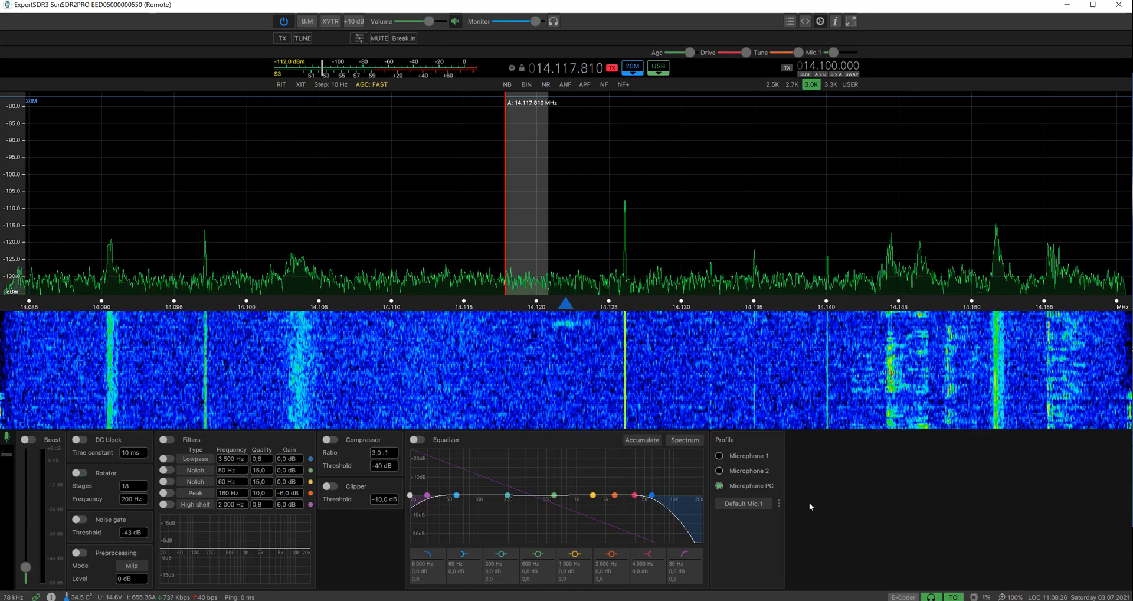
click(822, 25)
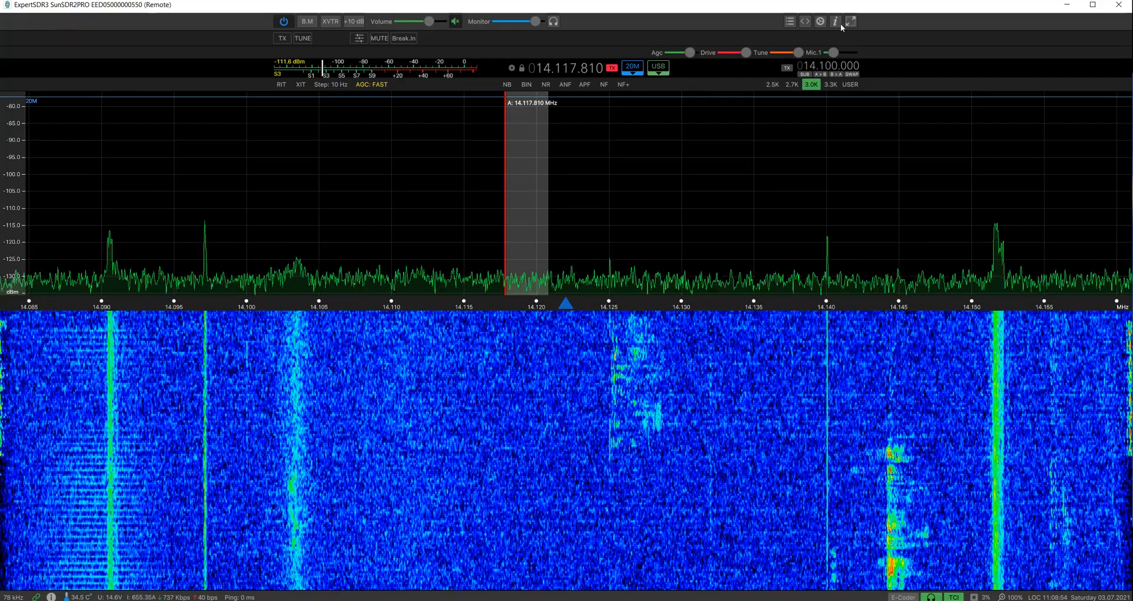
Step: Check the program's version information, close it, and return the receiver window to the front of the console windows
click(835, 22)
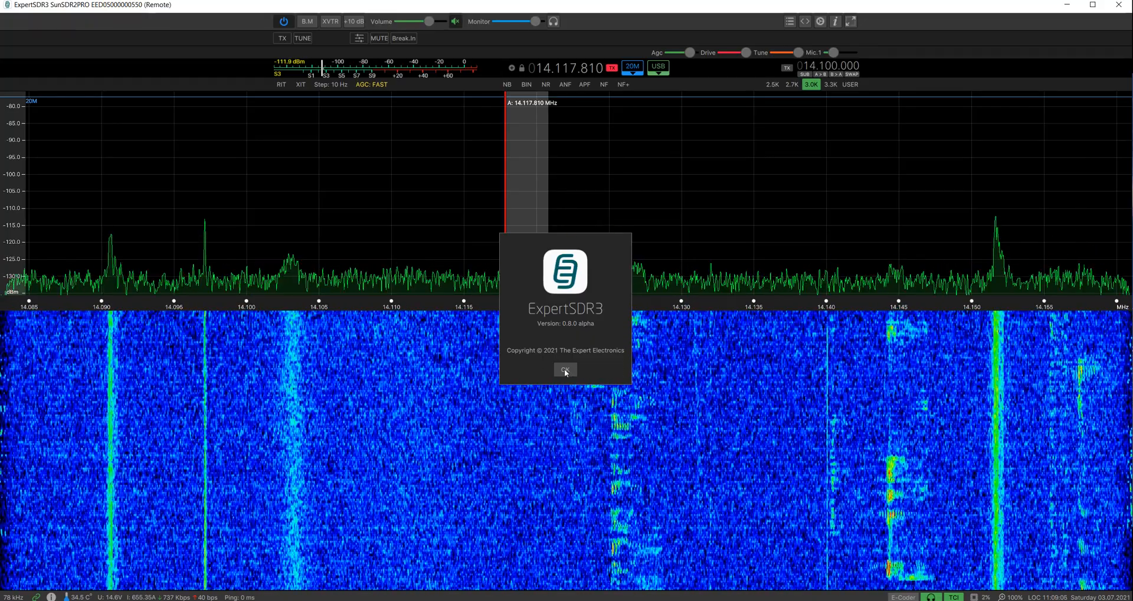
click(565, 370)
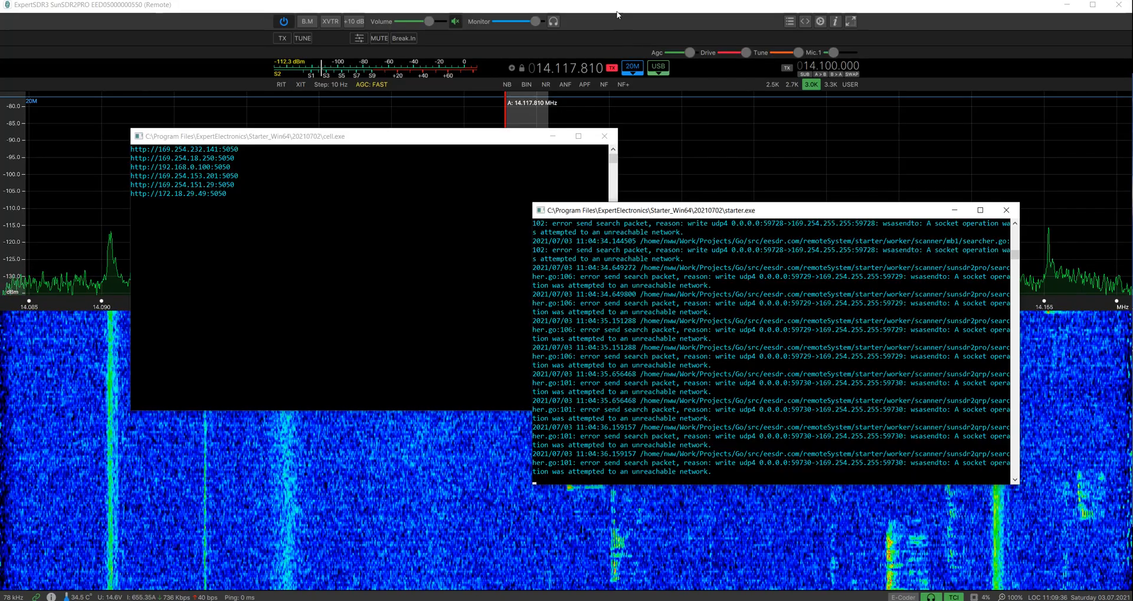
click(617, 12)
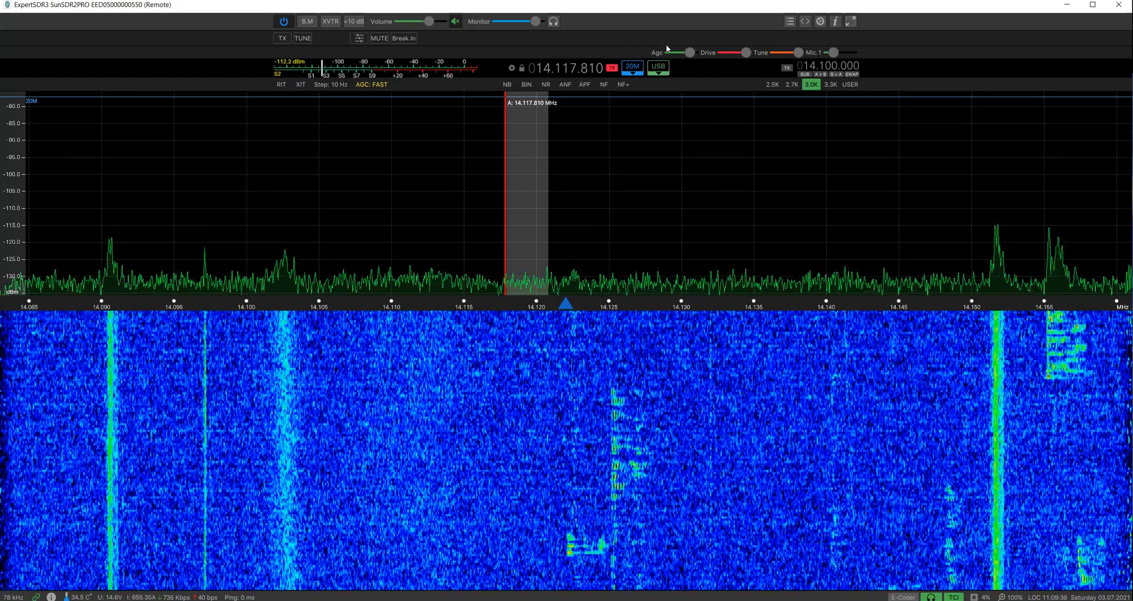
Step: Switch the receiver to the 2M amateur band and tune it to 145.500.000 MHz
click(638, 71)
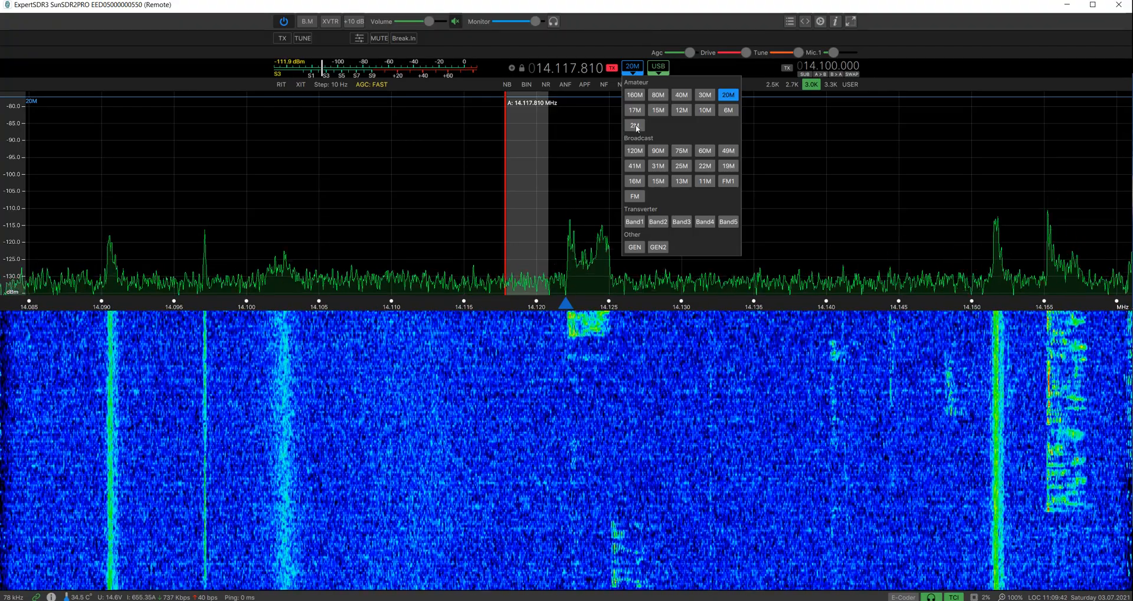
click(636, 125)
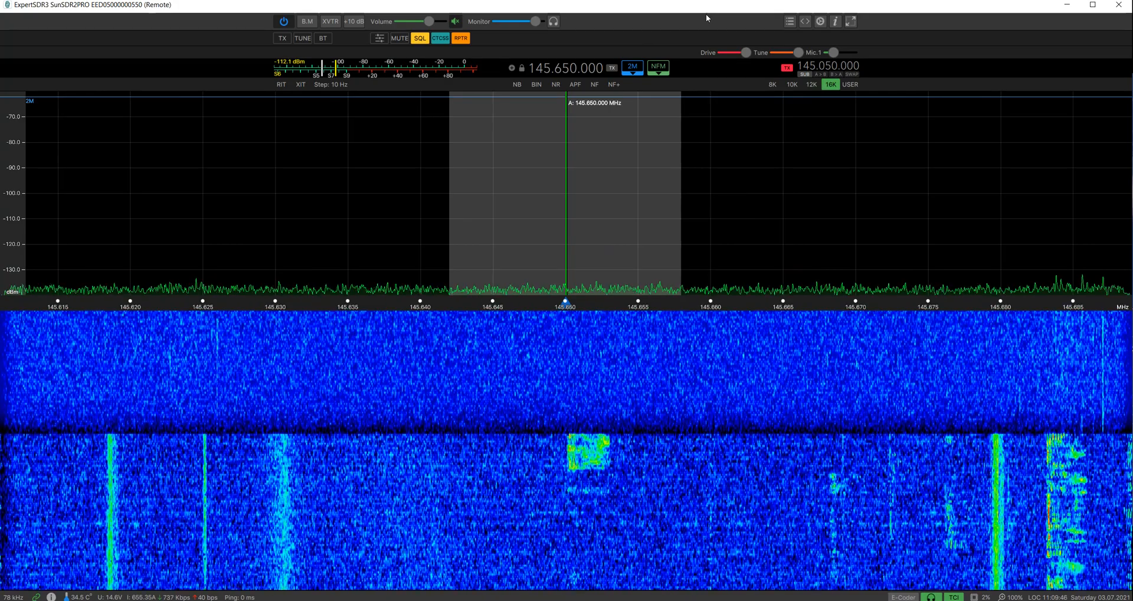
scroll(565, 68, down, 11)
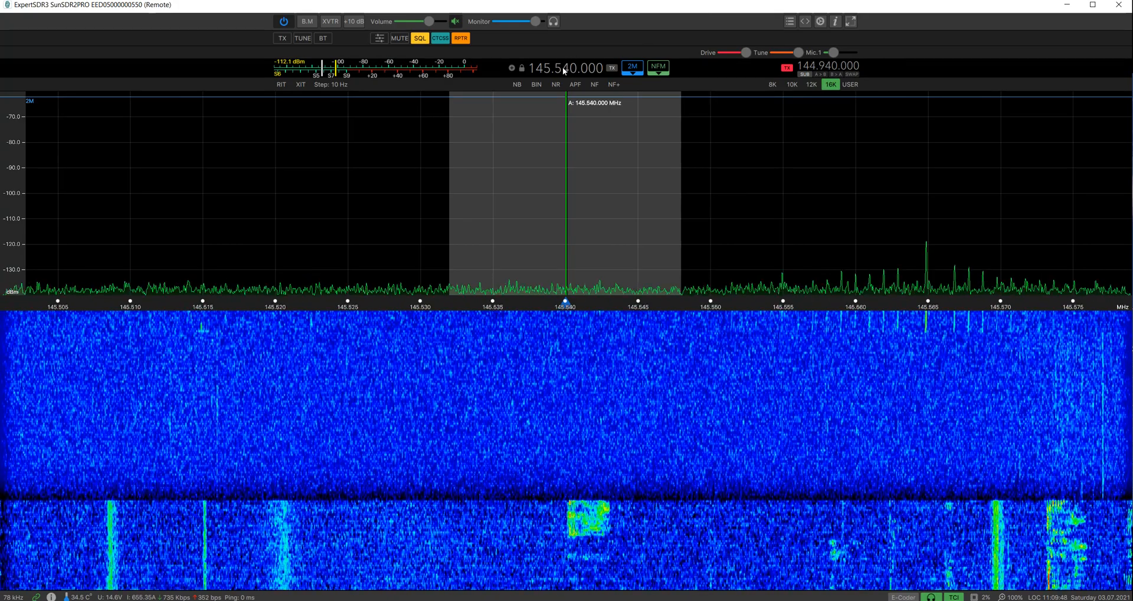
scroll(564, 69, down, 13)
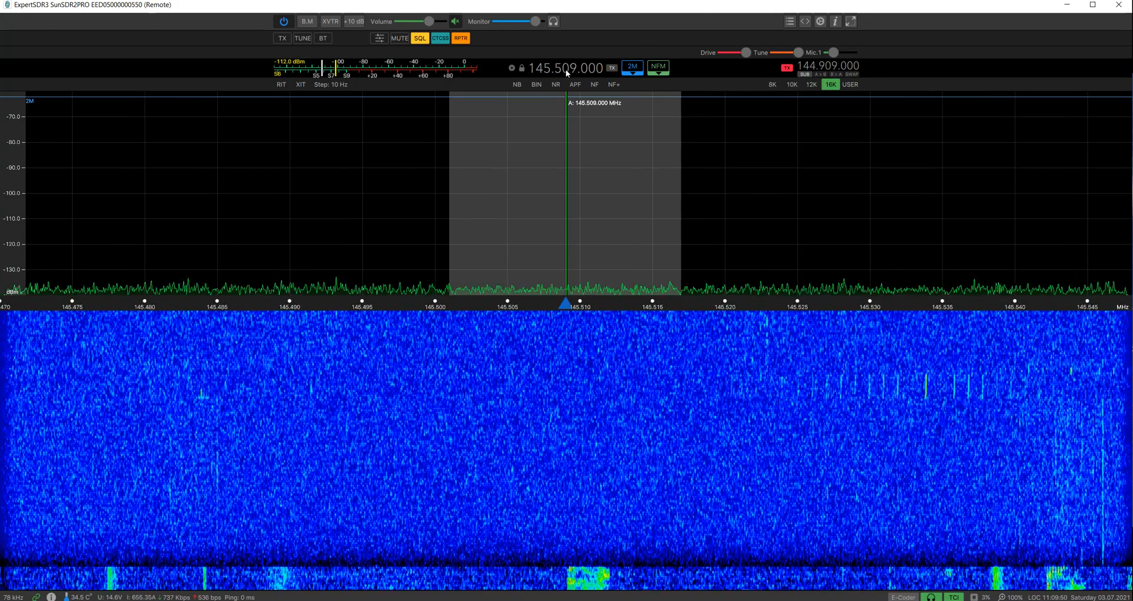
scroll(567, 69, down, 9)
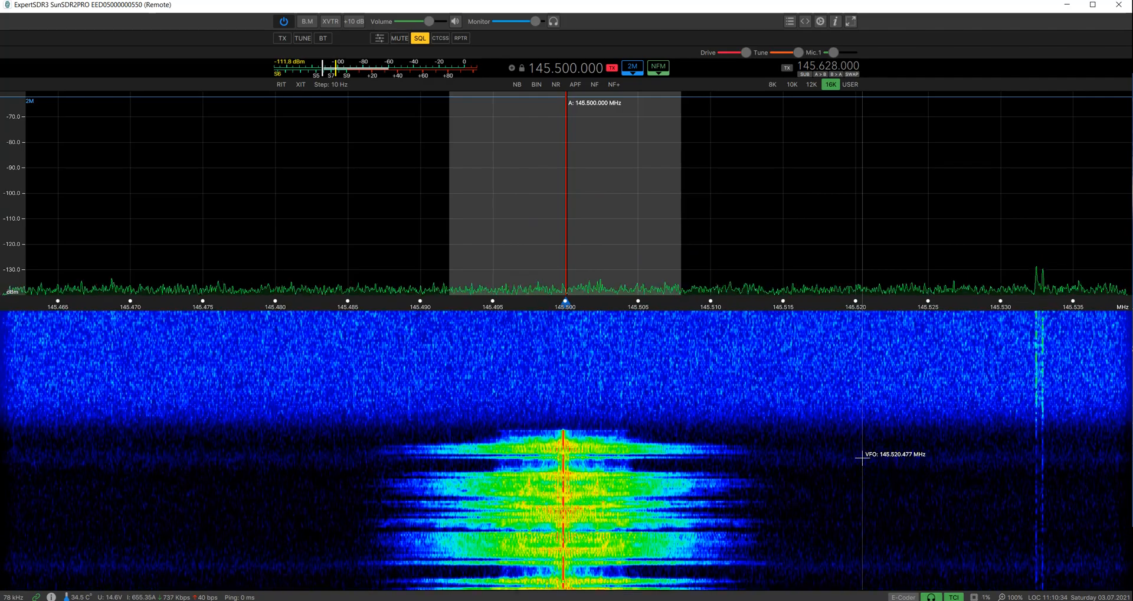
Step: Enlarge the spectrum display relative to the waterfall and set the spectrum bandwidth to 156 kHz
drag(614, 307, 617, 361)
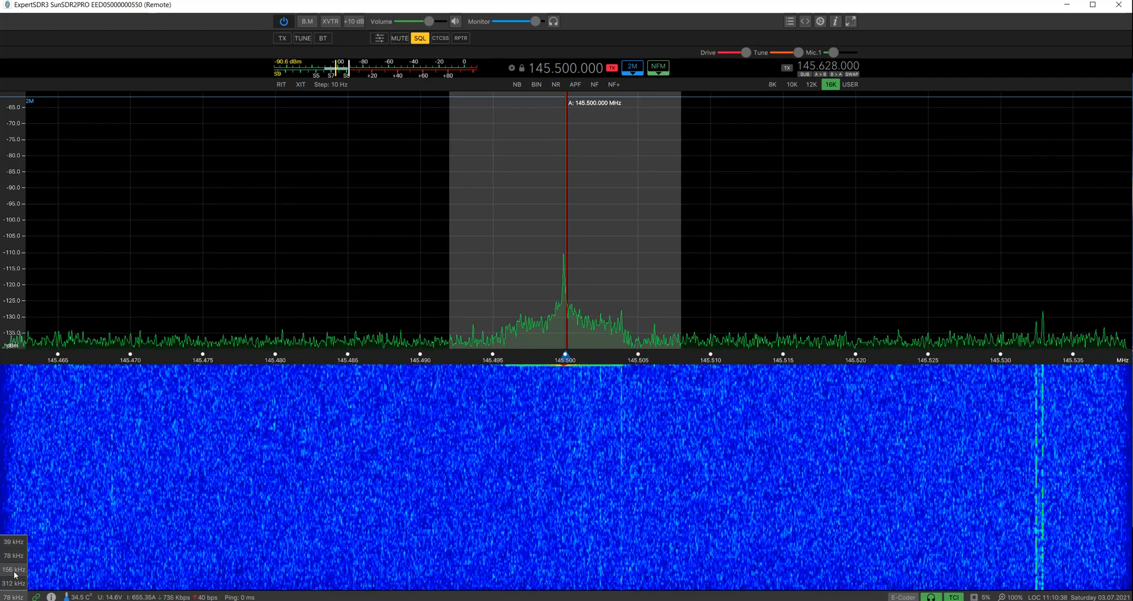
click(14, 570)
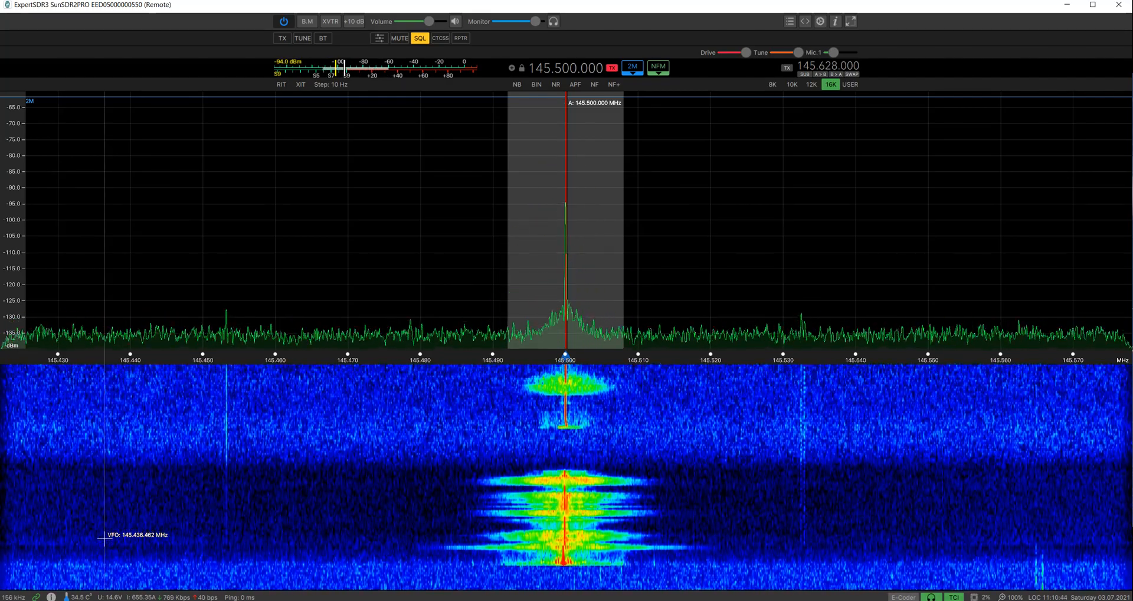
Step: Choose the 12K receive filter and move the passband onto the signal at 145.524.780 MHz
click(811, 84)
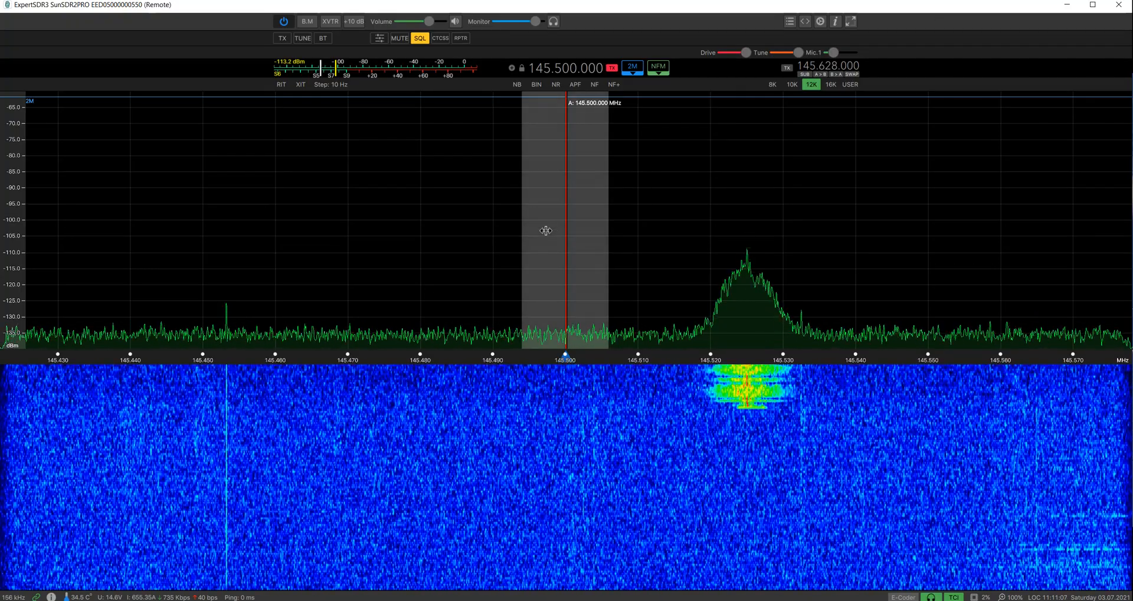
drag(544, 227, 749, 250)
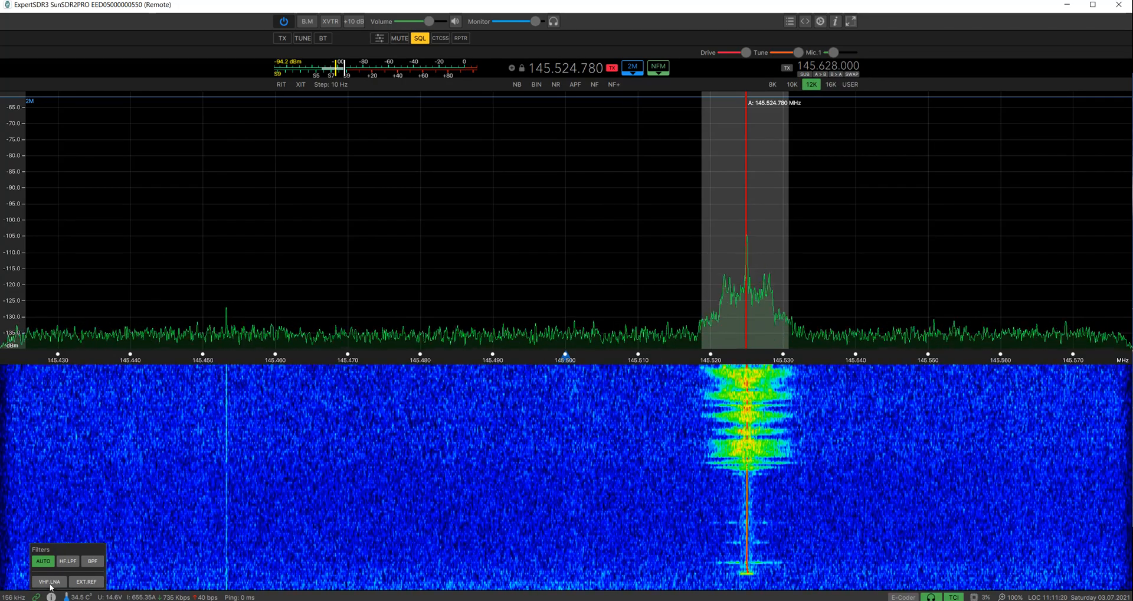
Step: Turn on the VHF LNA and shift the spectrum's level scale to bring -140 dBm into view
click(50, 582)
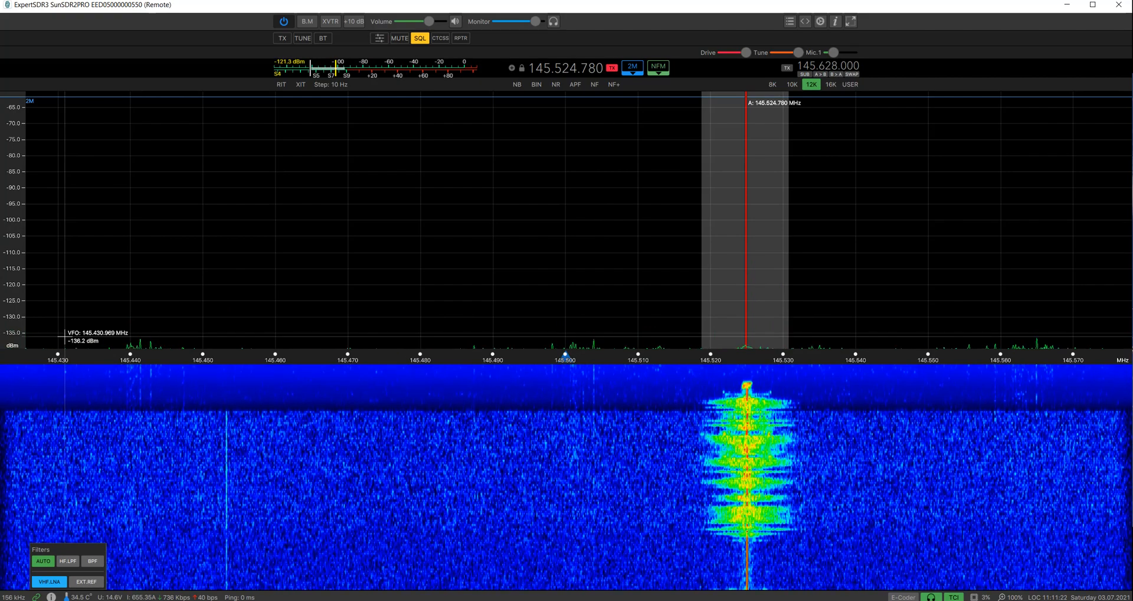
drag(10, 281, 16, 271)
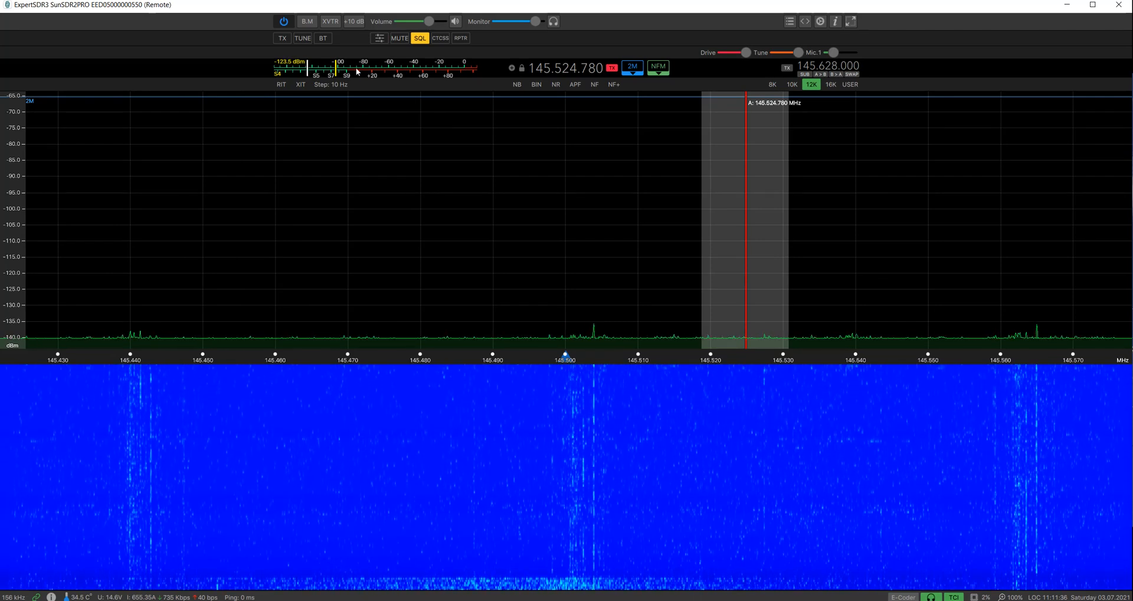
Step: Cycle the preamp through its gain settings, including 0 dB, and return it to +10 dB
click(354, 21)
click(357, 24)
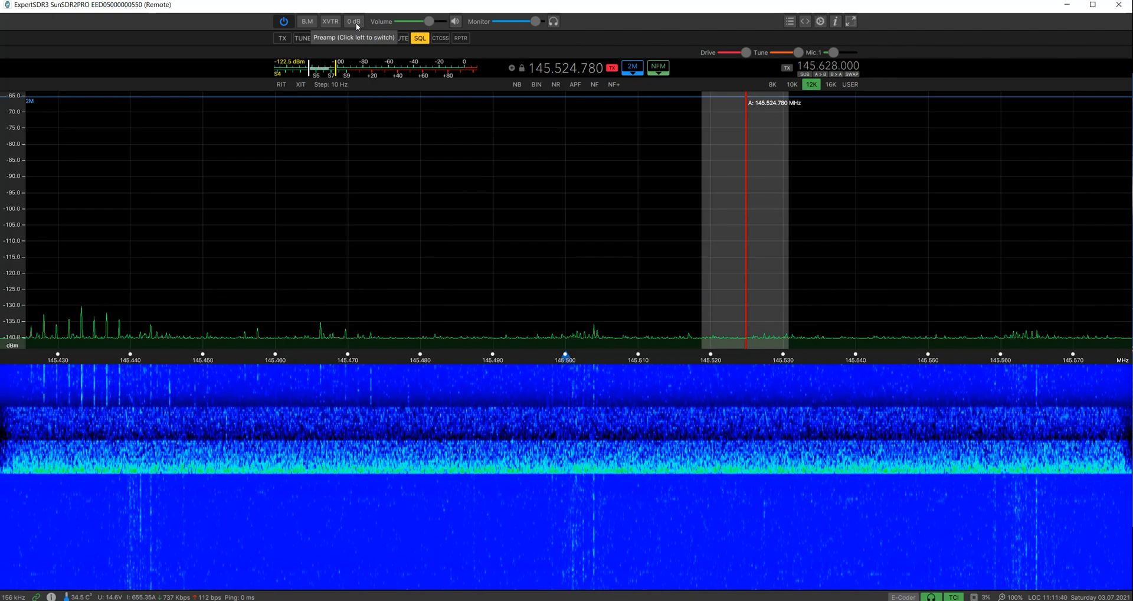
click(355, 23)
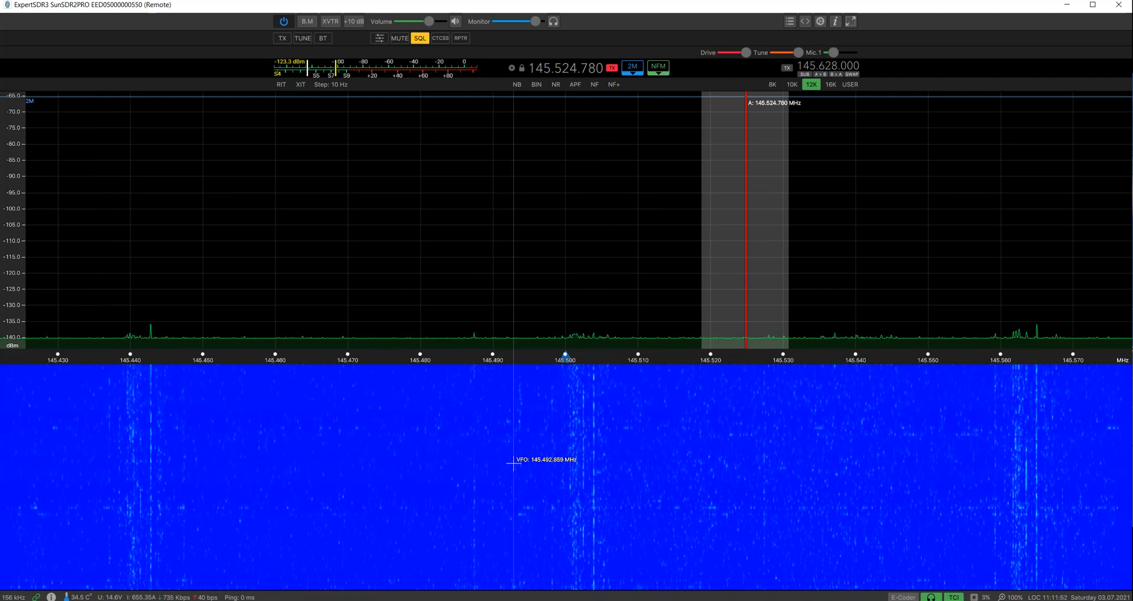
Step: Retune the receiver to 145.500.000 MHz, switching the squelch off and back on
drag(730, 285, 553, 296)
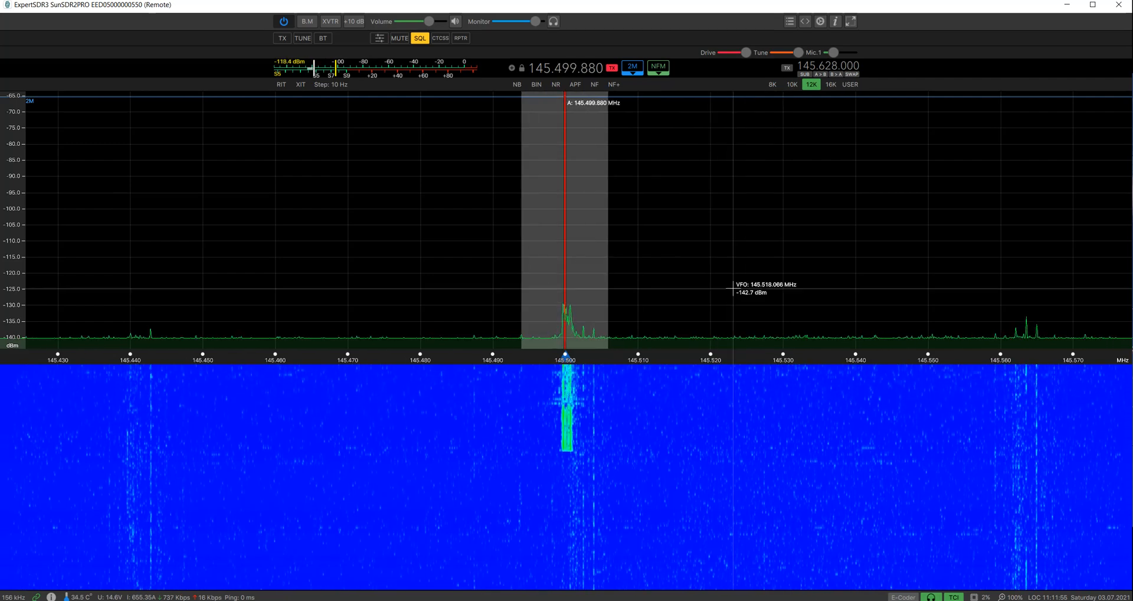
click(417, 40)
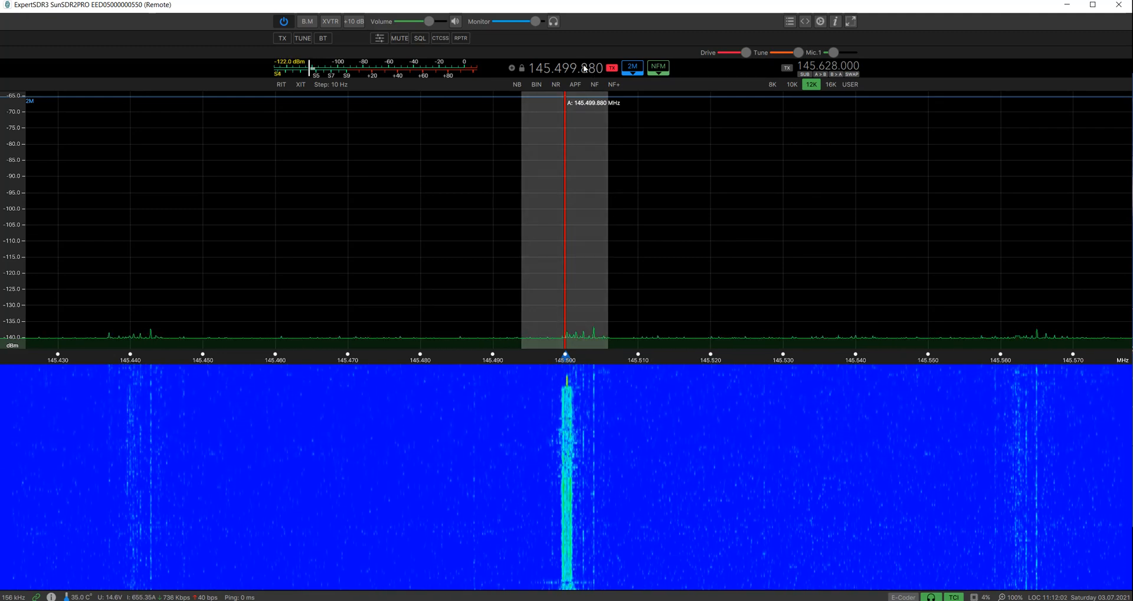
scroll(586, 69, up, 1)
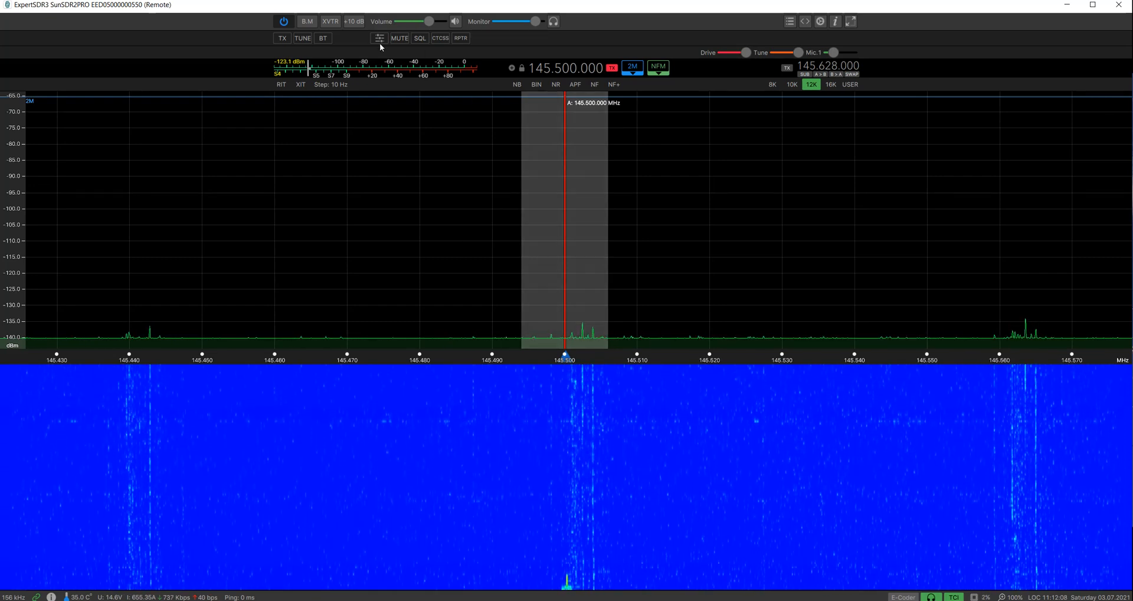
click(415, 38)
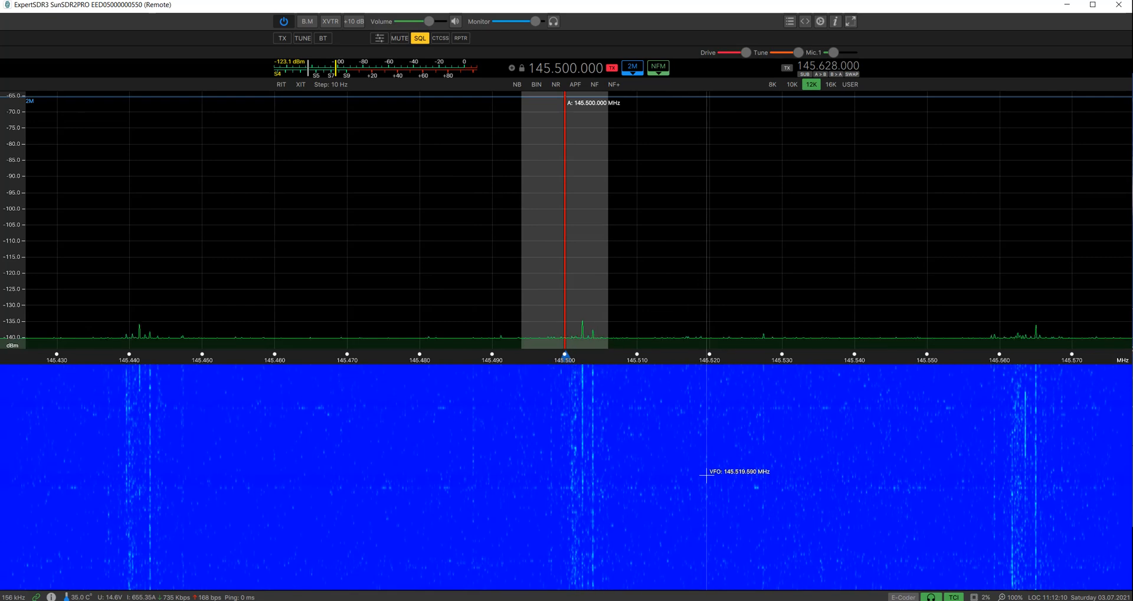